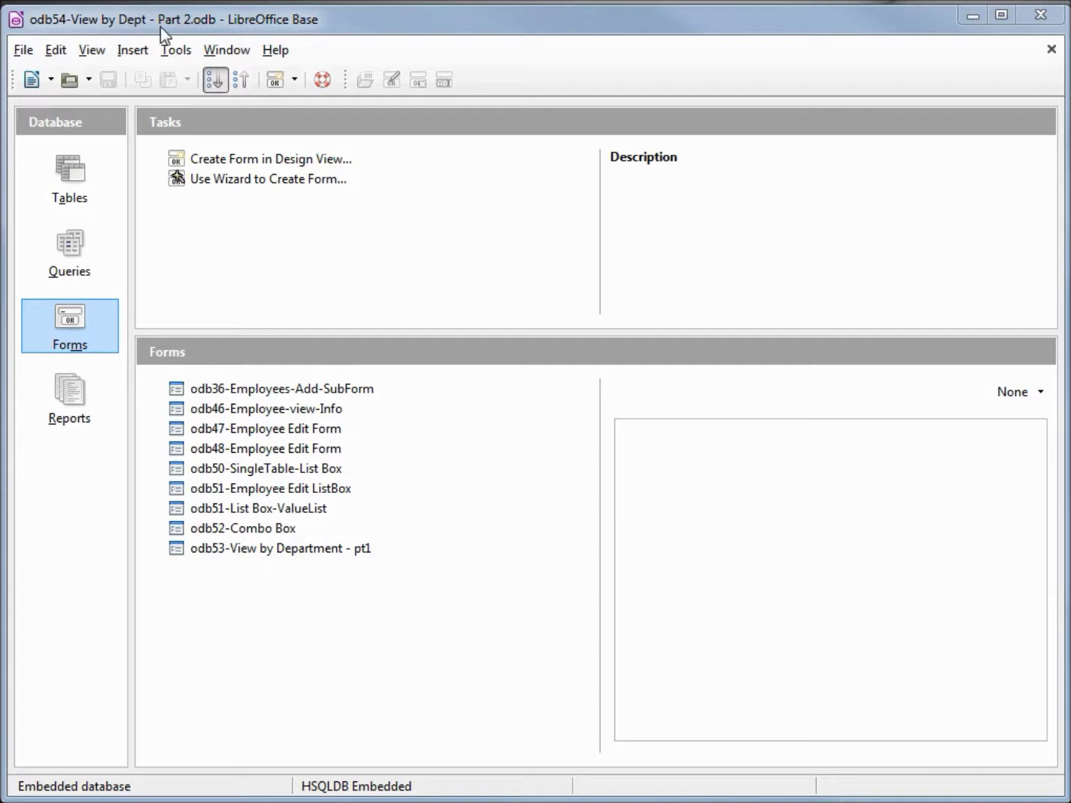
# Step: Duplicate the form odb53-View by Department - pt1 under the name "odb54-View by Department - pt2"
pyautogui.rightClick(291, 559)
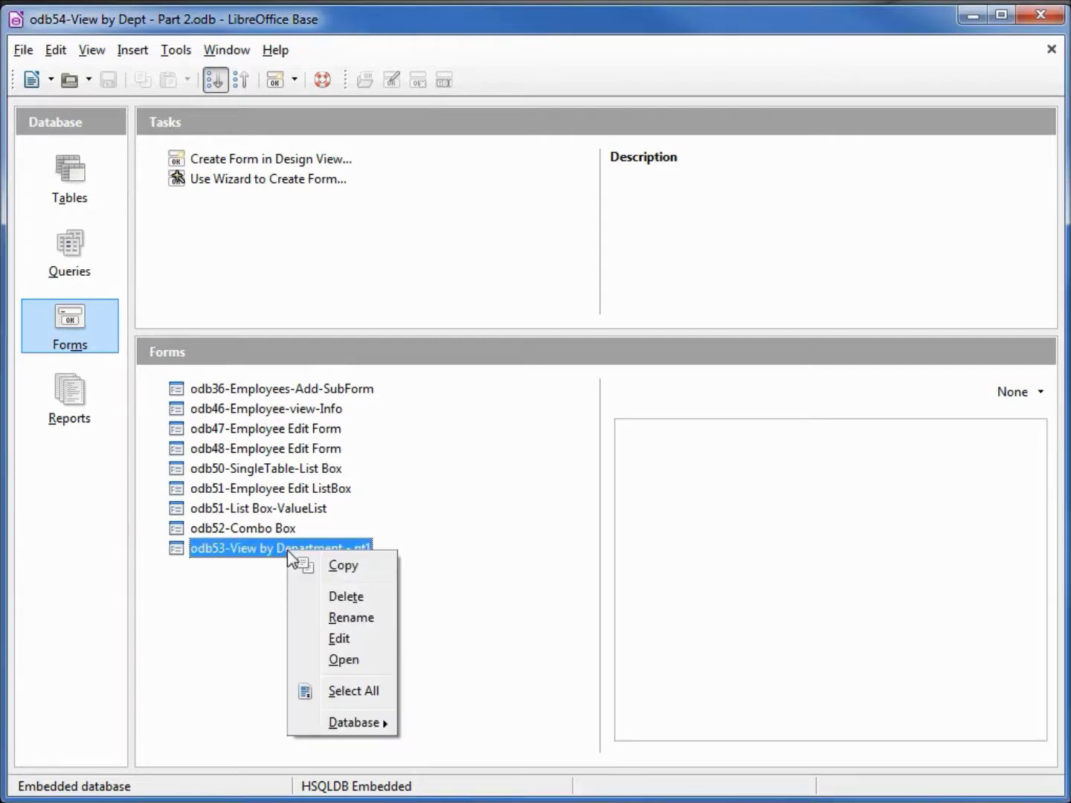
pyautogui.click(338, 571)
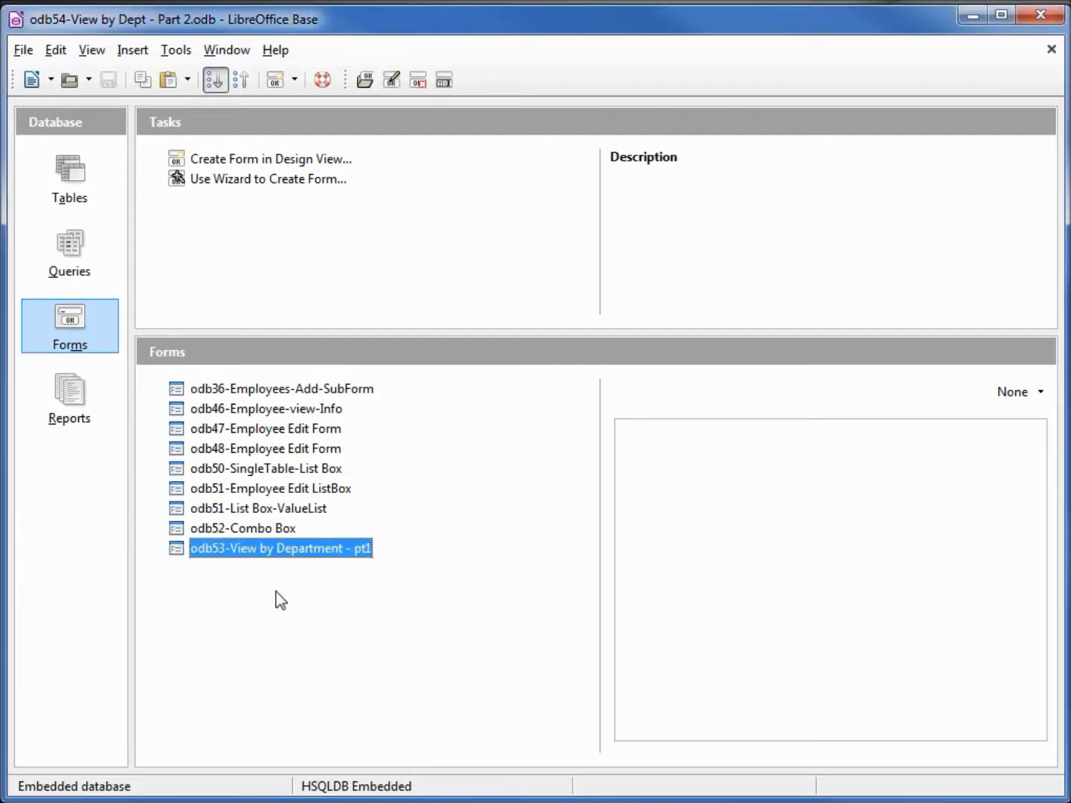
pyautogui.rightClick(258, 592)
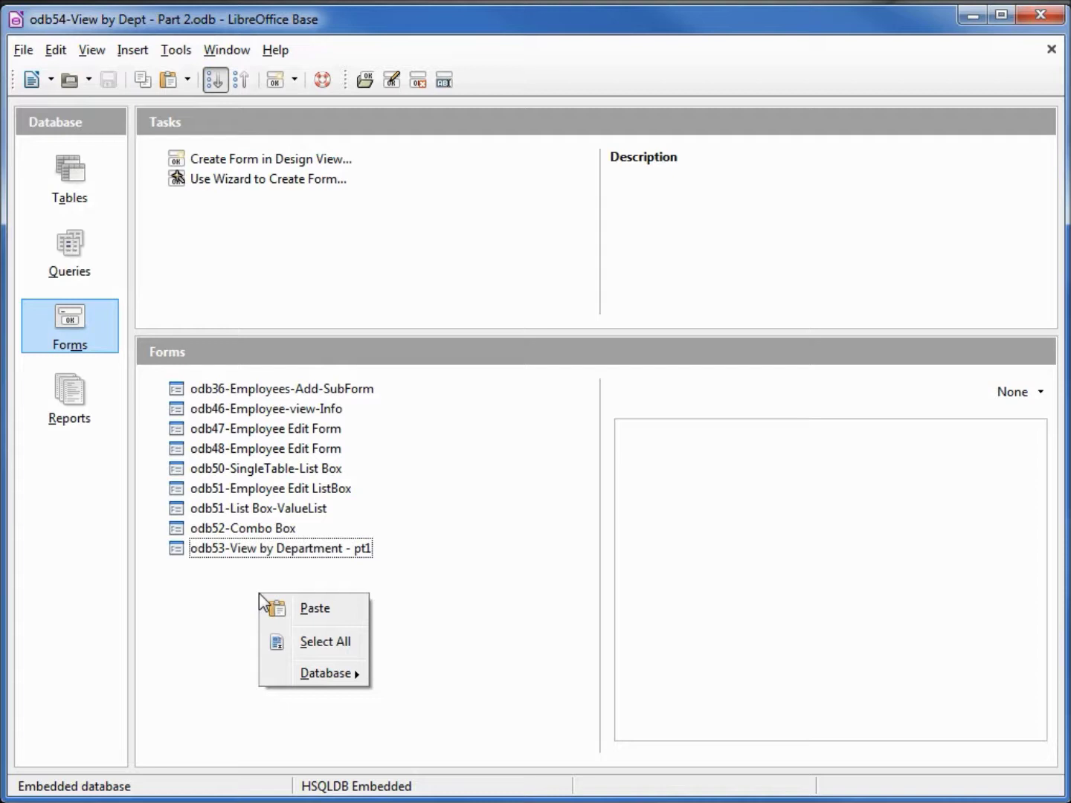
pyautogui.click(335, 610)
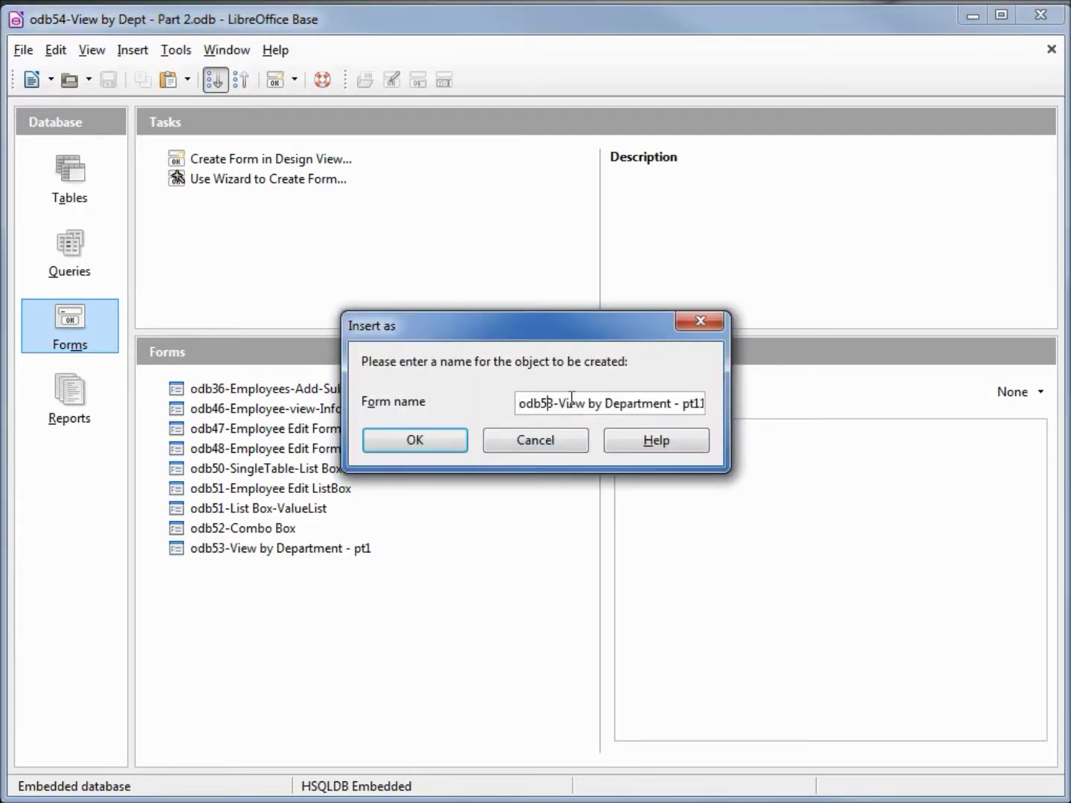
pyautogui.press('BackSpace')
pyautogui.write('4')
pyautogui.press('Right')
pyautogui.press('Right')
pyautogui.press('Right')
pyautogui.press('Right')
pyautogui.press('Right')
pyautogui.press('Right')
pyautogui.press('Right')
pyautogui.press('Right')
pyautogui.press('Right')
pyautogui.press('Right')
pyautogui.press('Right')
pyautogui.press('Right')
pyautogui.press('Right')
pyautogui.press('Right')
pyautogui.press('Right')
pyautogui.press('Right')
pyautogui.press('Right')
pyautogui.press('Right')
pyautogui.press('Right')
pyautogui.press('Right')
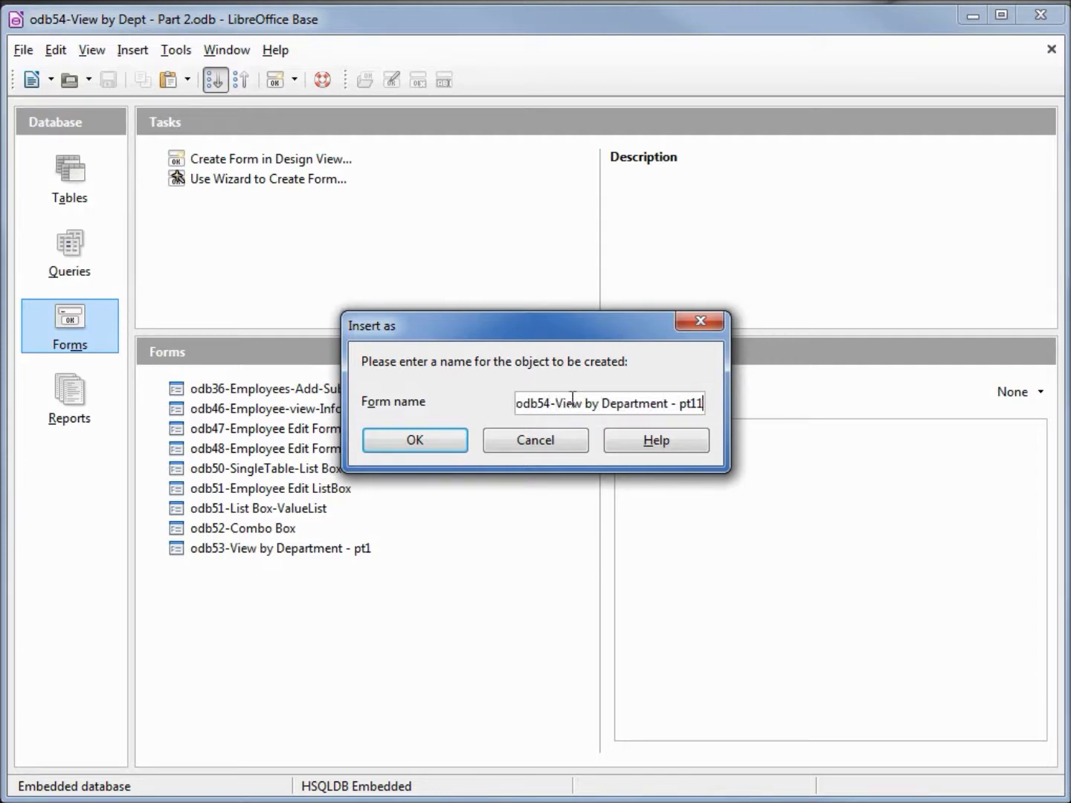
pyautogui.press('BackSpace')
pyautogui.press('BackSpace')
pyautogui.write('2')
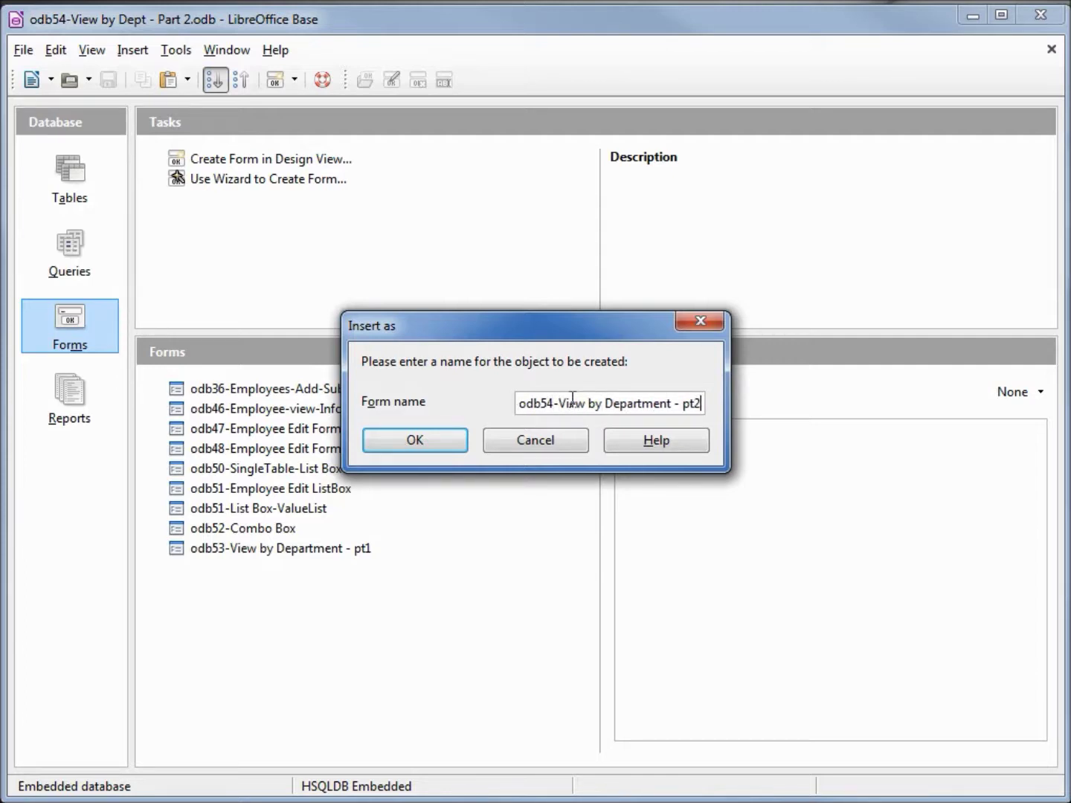
pyautogui.click(399, 439)
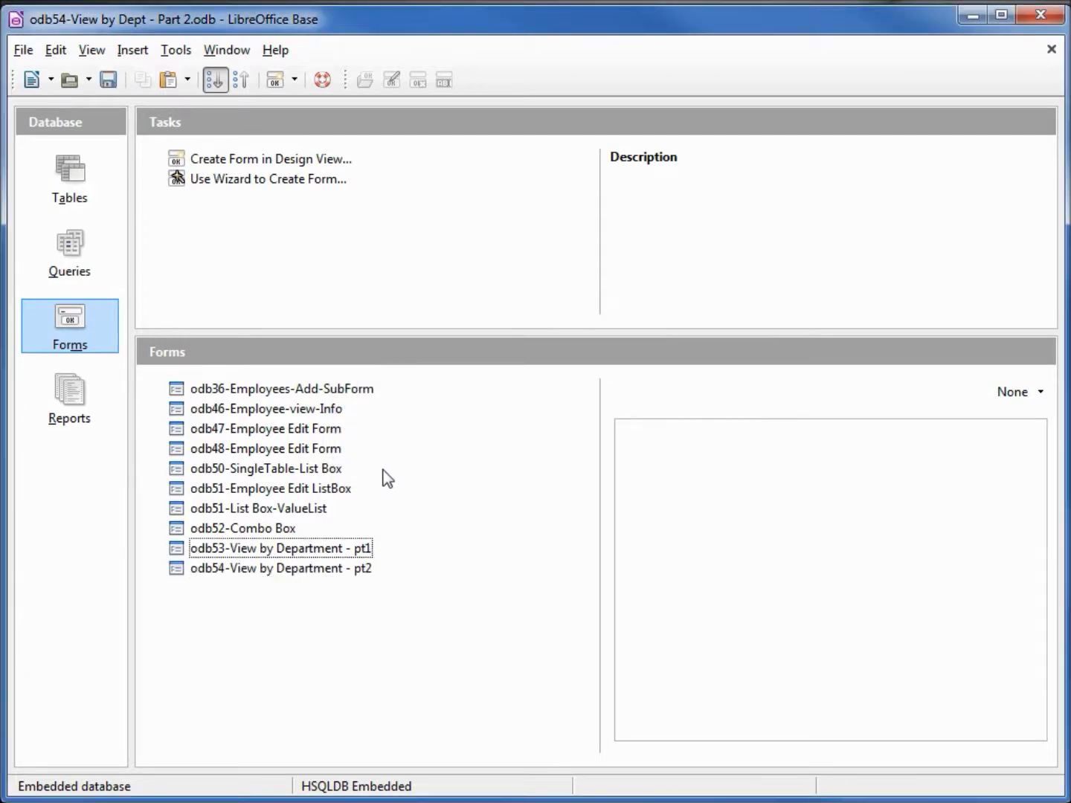
# Step: Open odb54-View by Department - pt2 for editing and add a new form beneath its main Form in the Form Navigator
pyautogui.rightClick(265, 579)
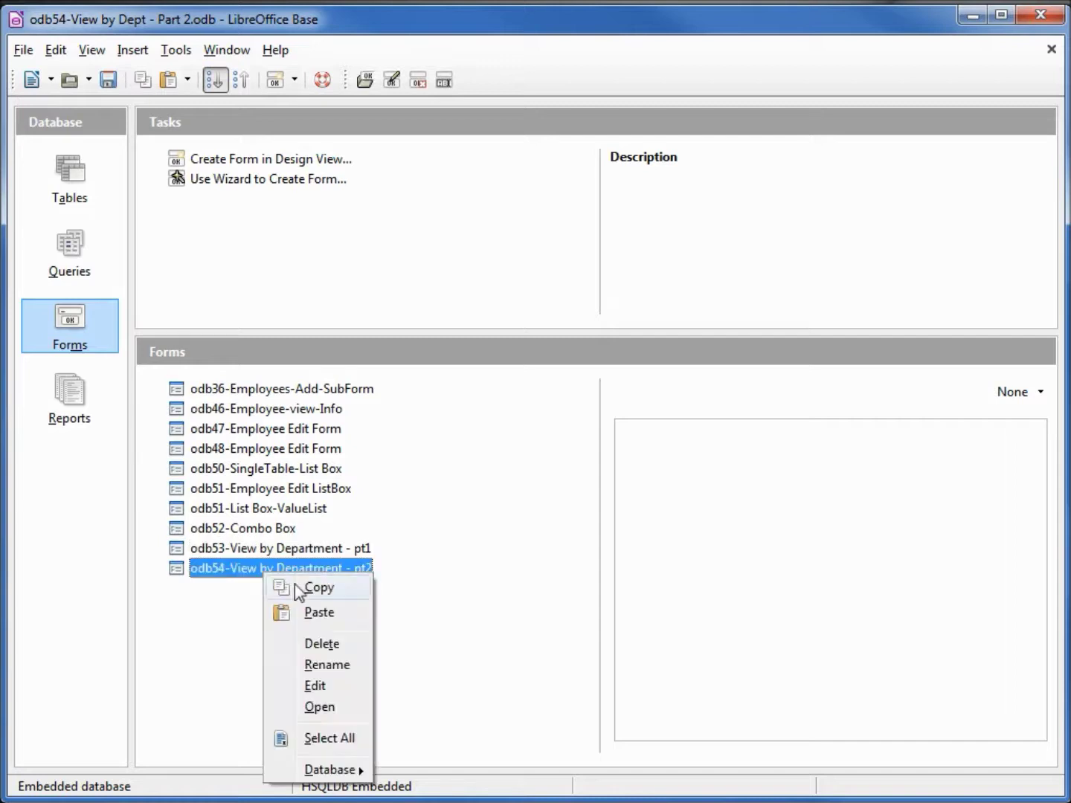
pyautogui.click(324, 685)
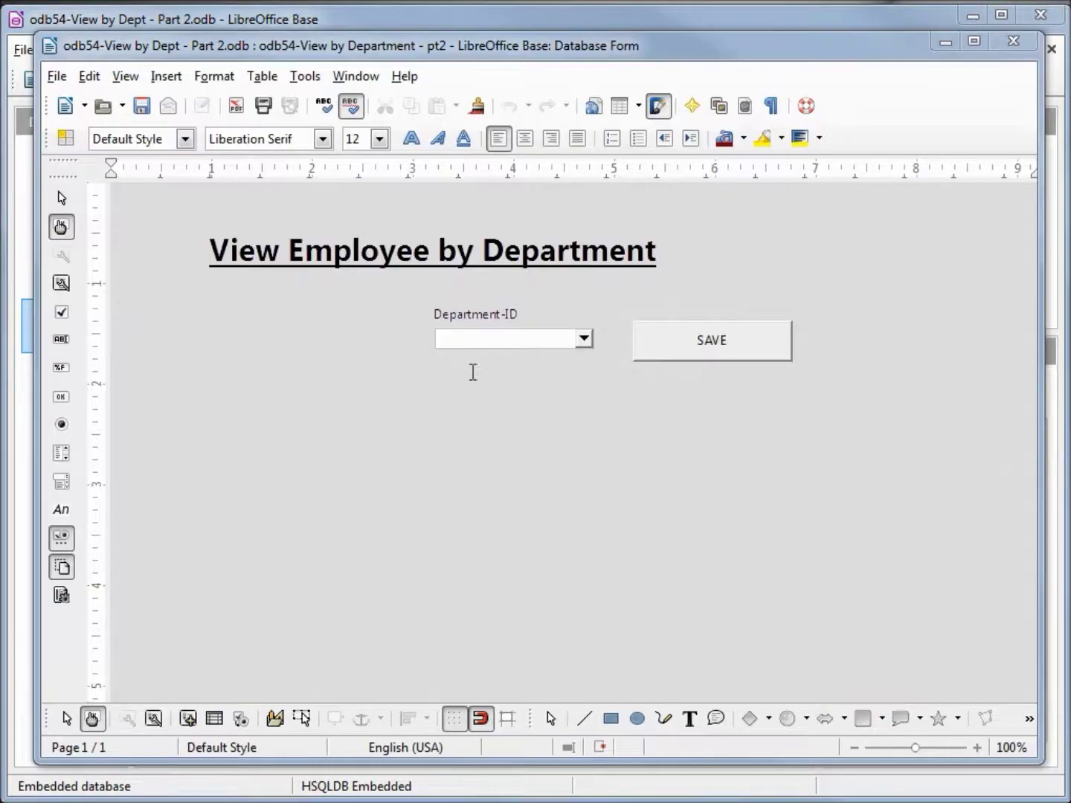
pyautogui.click(188, 720)
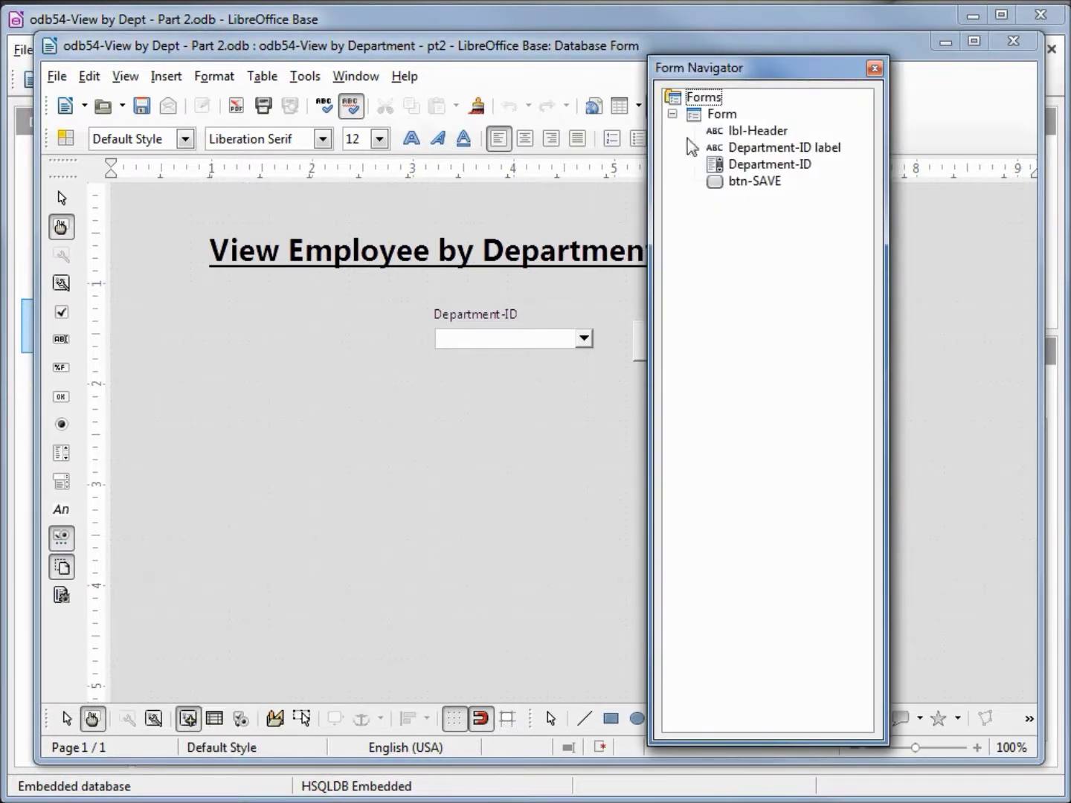
pyautogui.rightClick(719, 116)
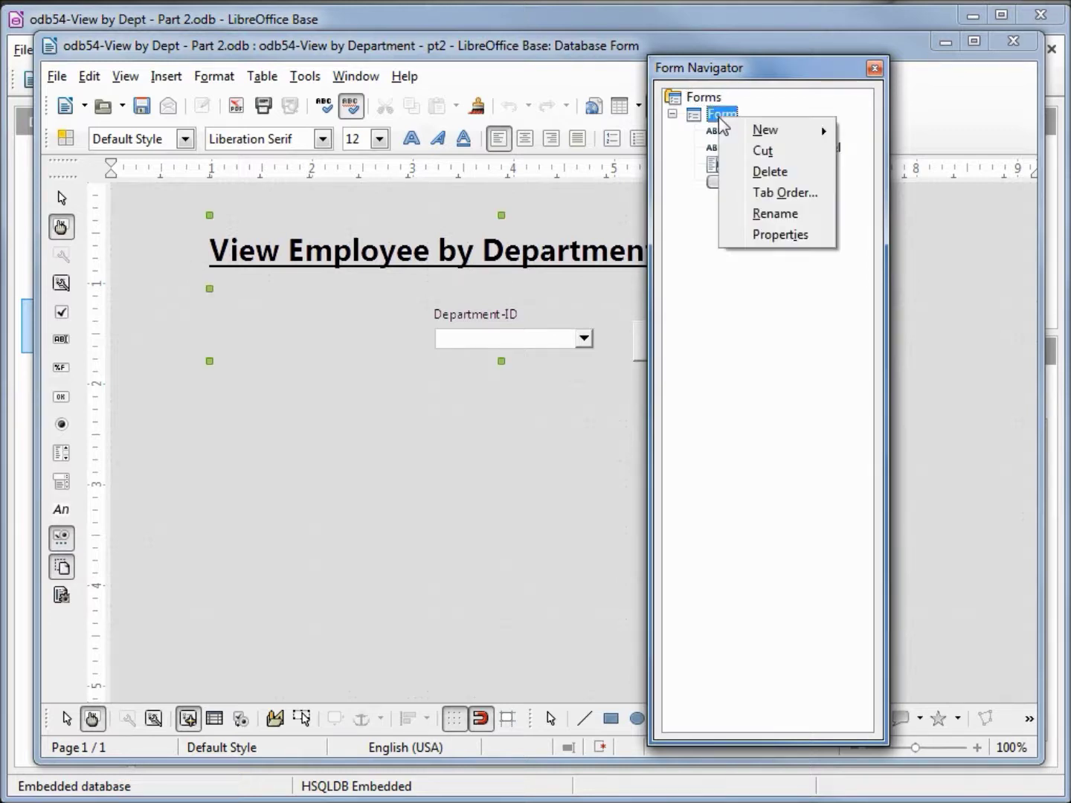
pyautogui.moveTo(765, 131)
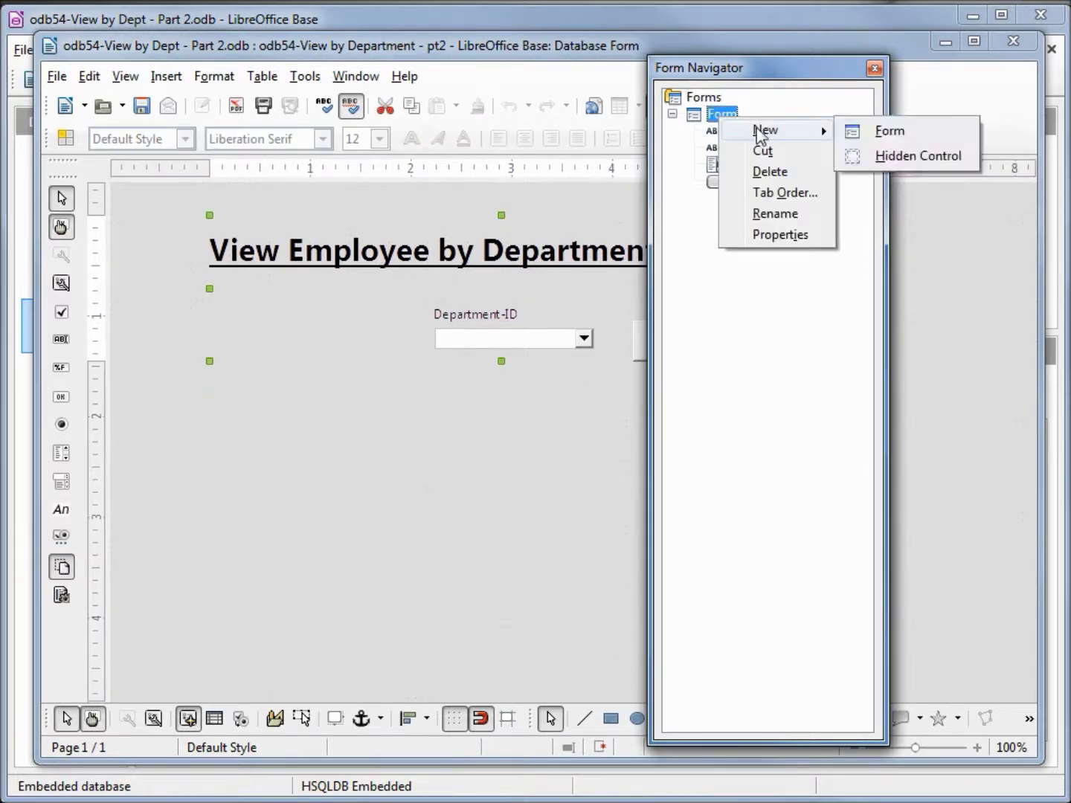
pyautogui.click(897, 137)
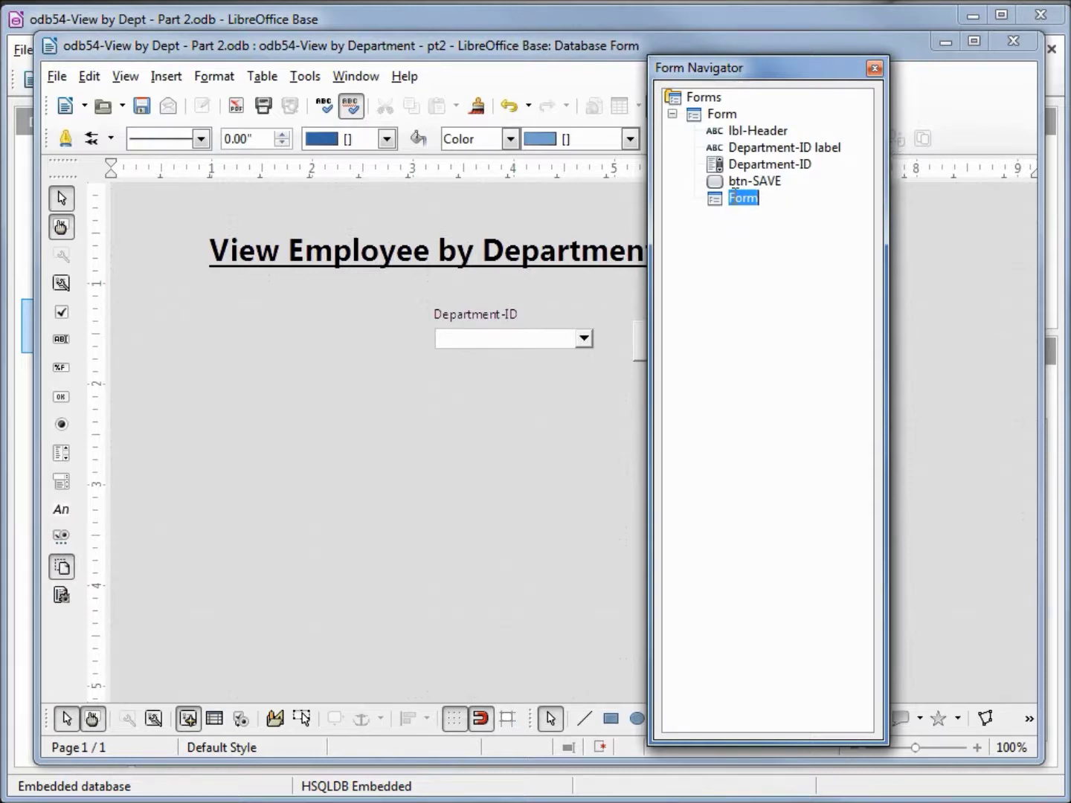
# Step: Name the new nested form "SubForm" and set its content to the table tbl_Employees
pyautogui.rightClick(721, 204)
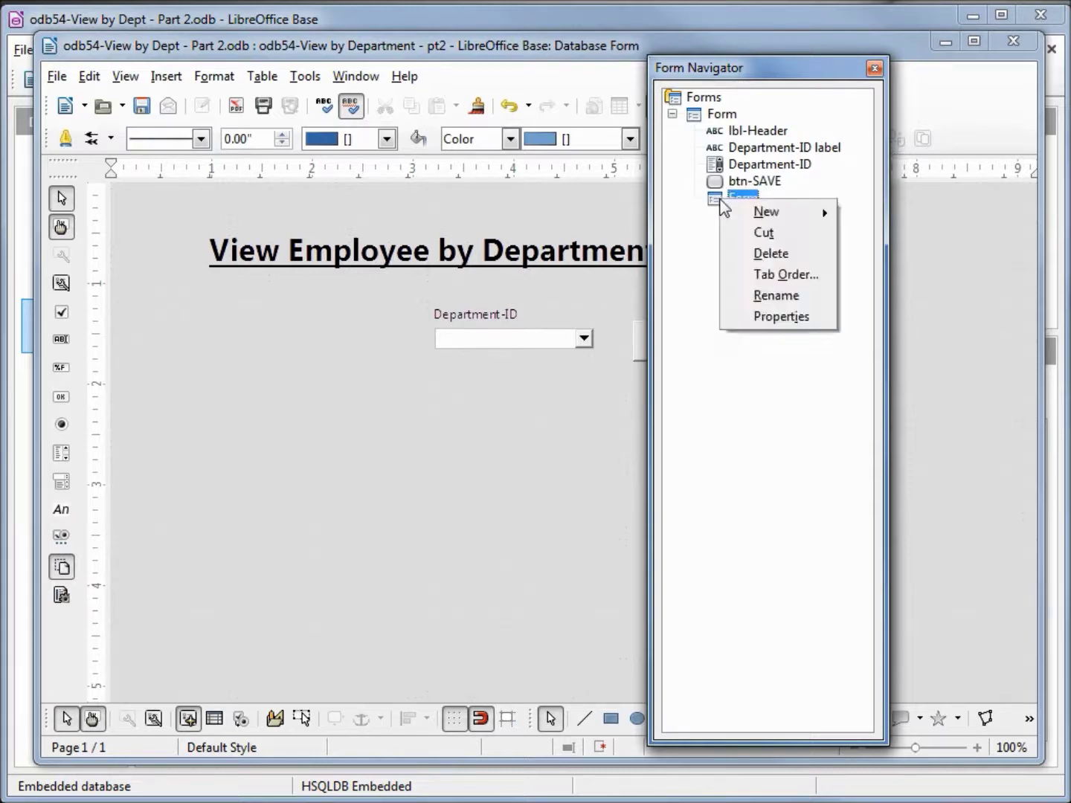
pyautogui.click(767, 318)
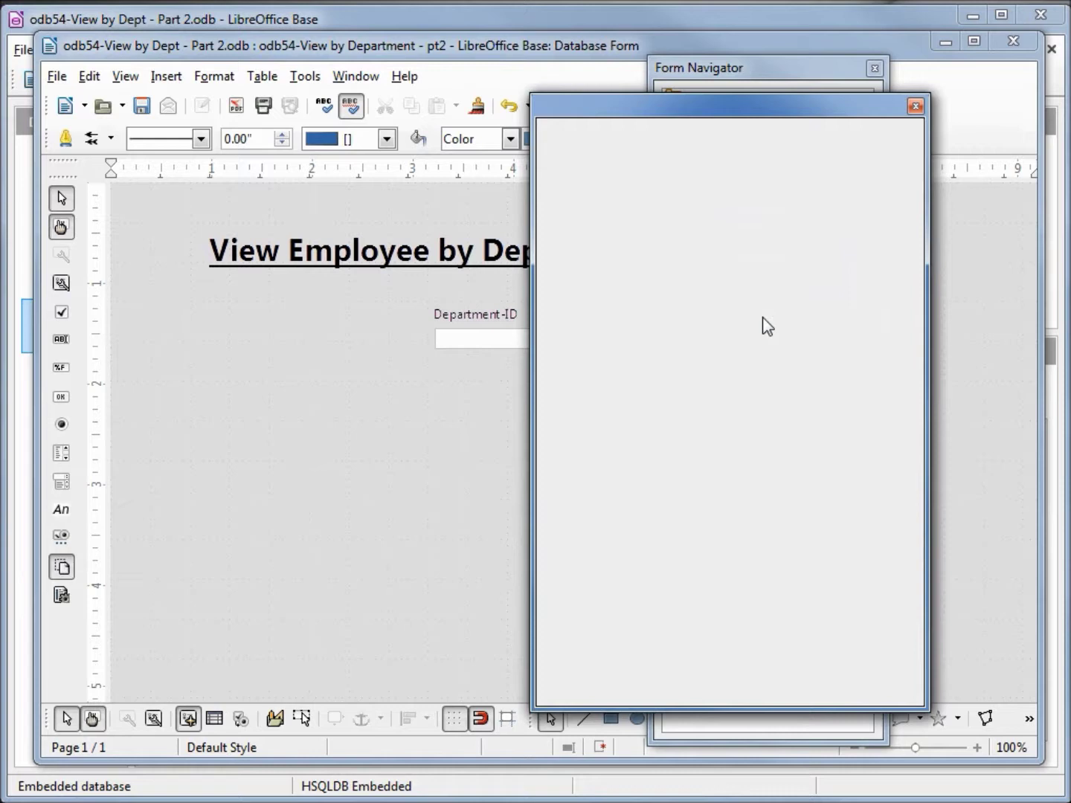
pyautogui.click(731, 166)
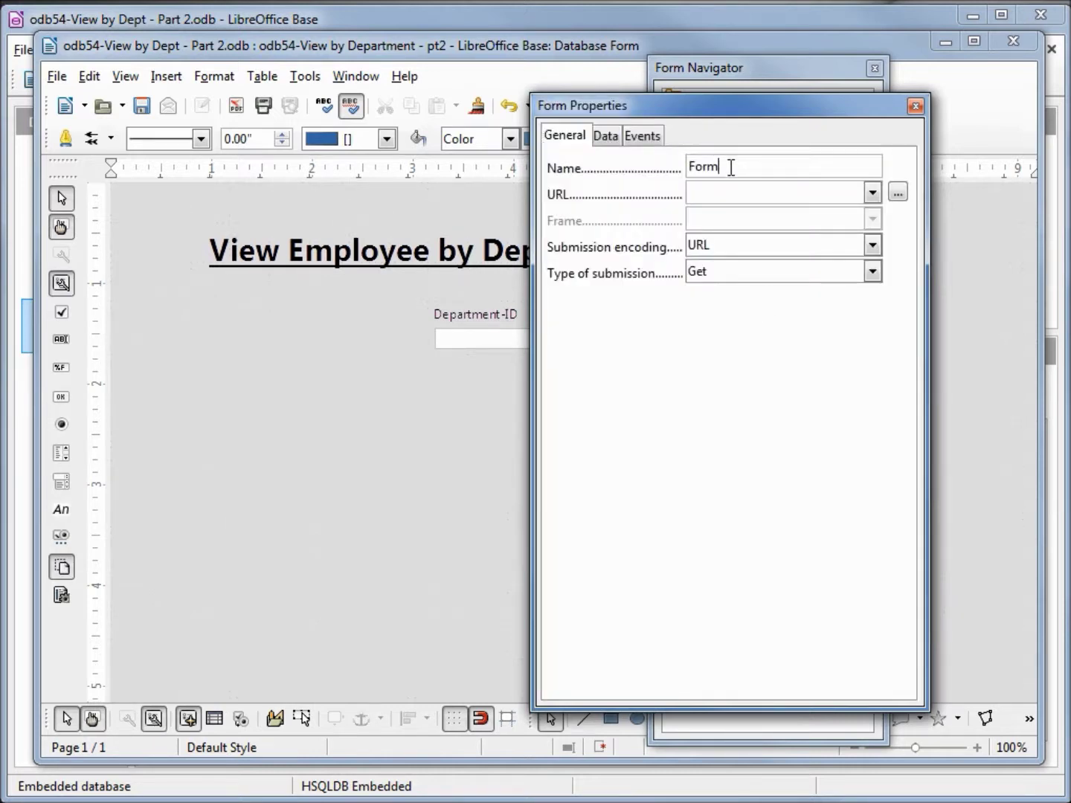
pyautogui.doubleClick(731, 166)
pyautogui.write('SubForm')
pyautogui.click(607, 137)
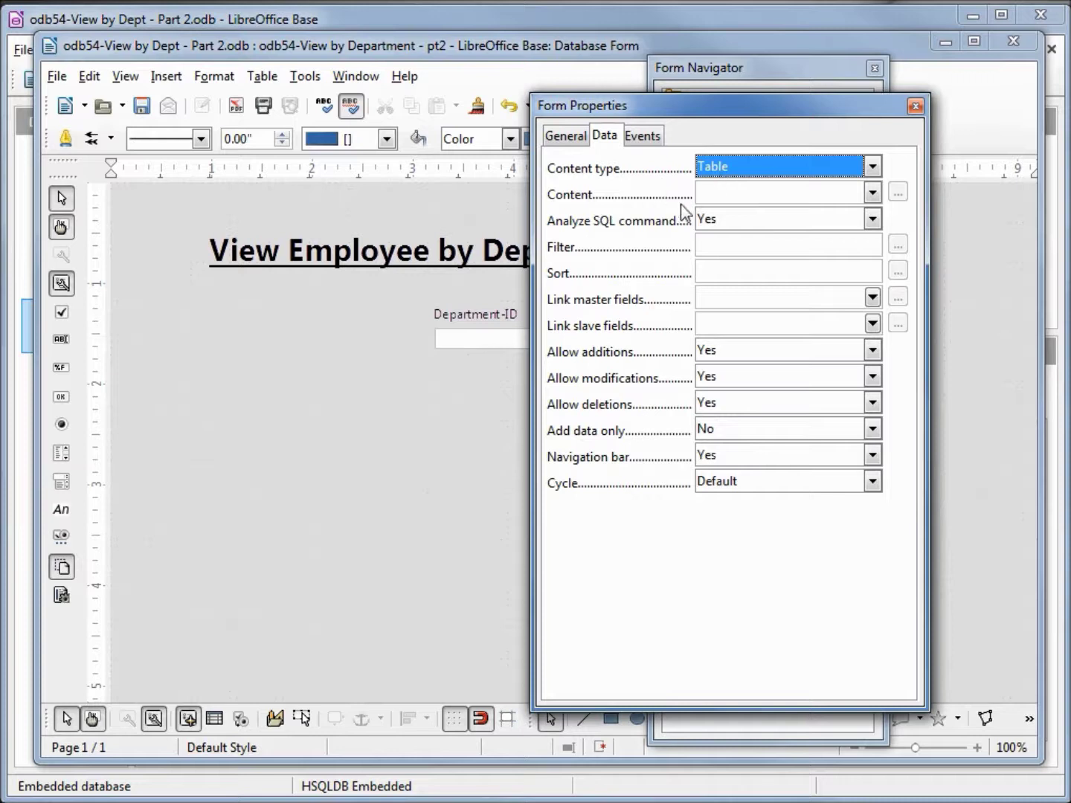
pyautogui.click(873, 194)
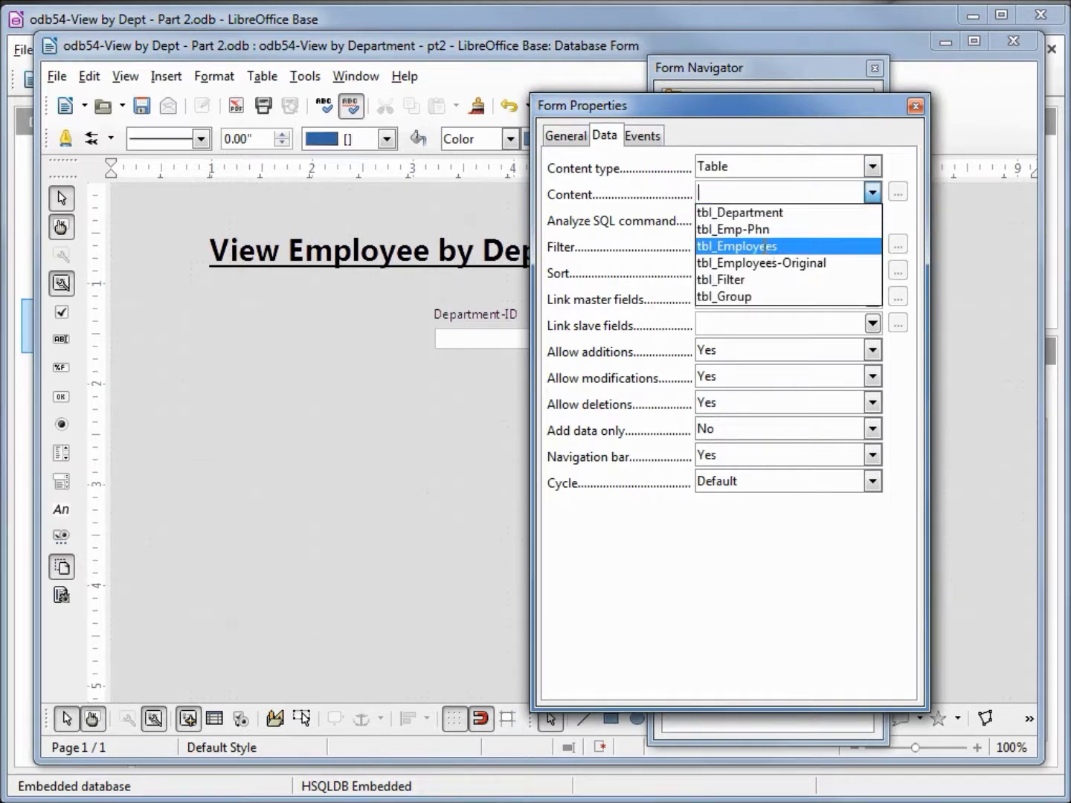
pyautogui.click(764, 246)
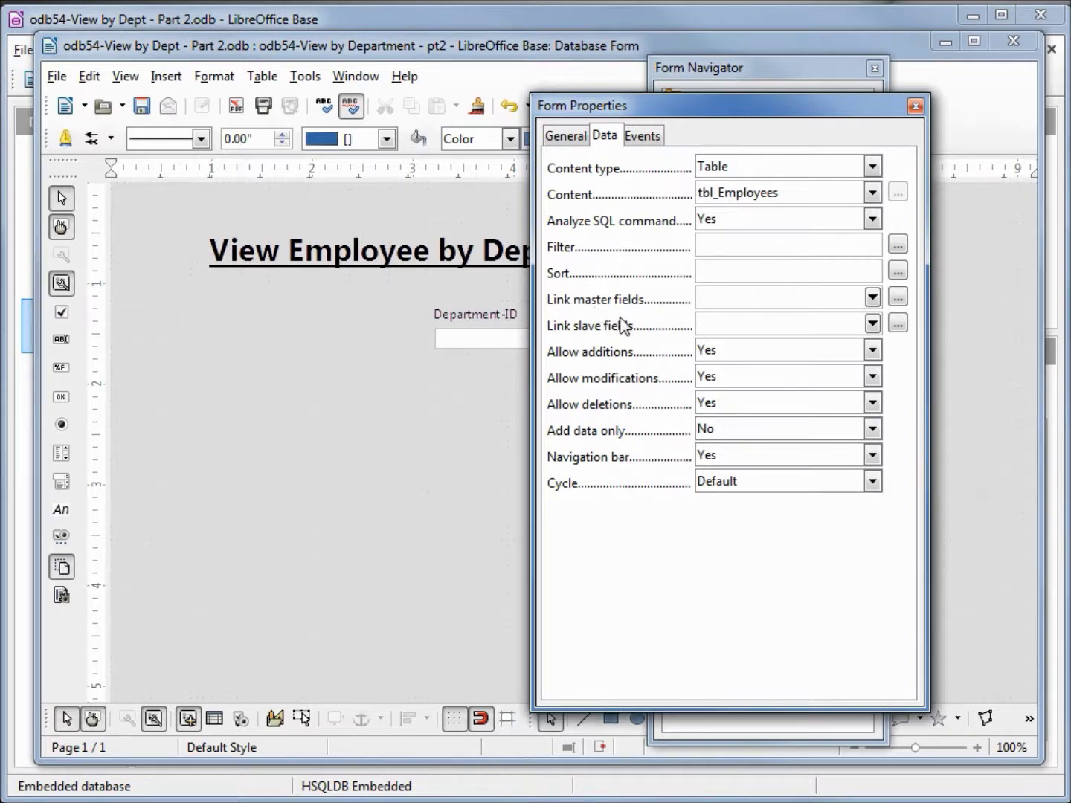
# Step: Link SubForm to the main form by matching Department-ID in tbl_Employees with Department-ID in tbl_Filter, and close the properties
pyautogui.click(897, 298)
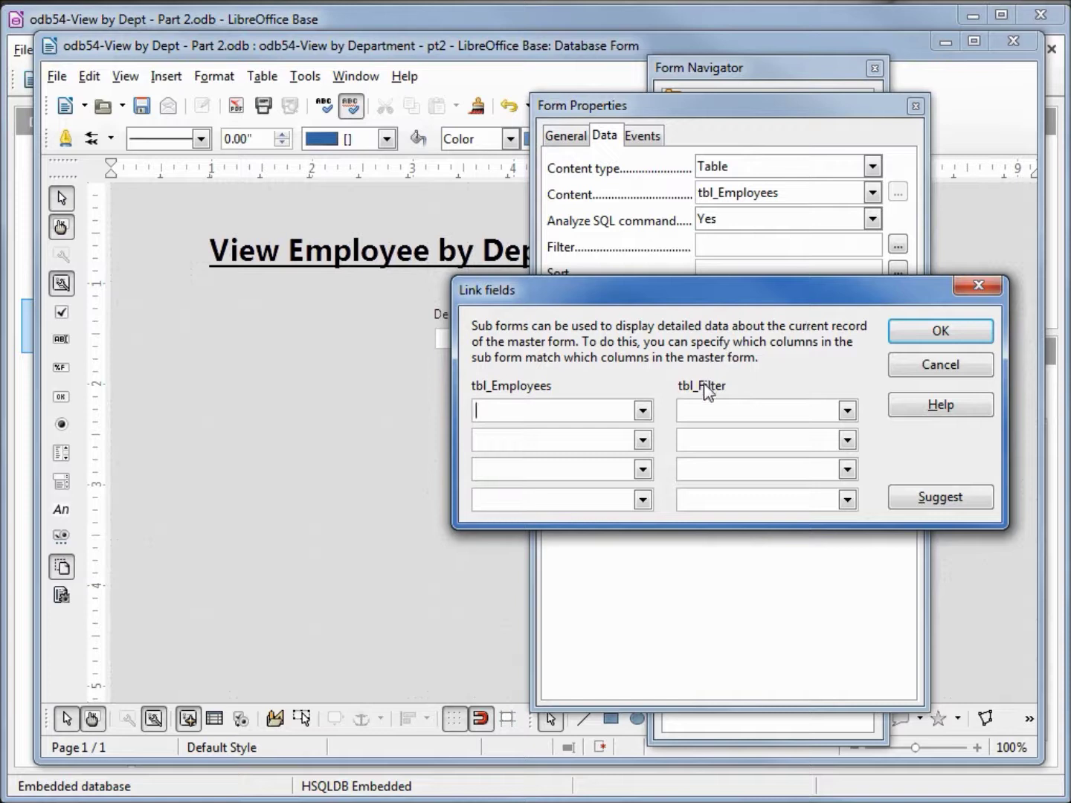
pyautogui.click(846, 411)
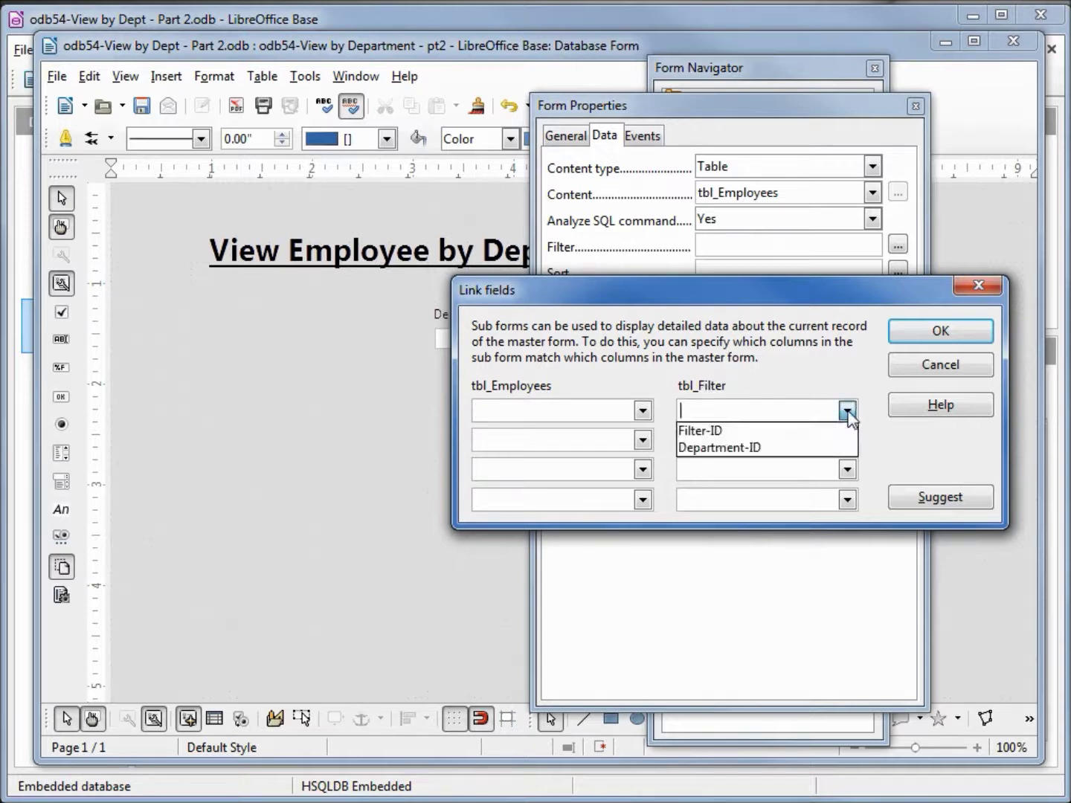
pyautogui.click(793, 448)
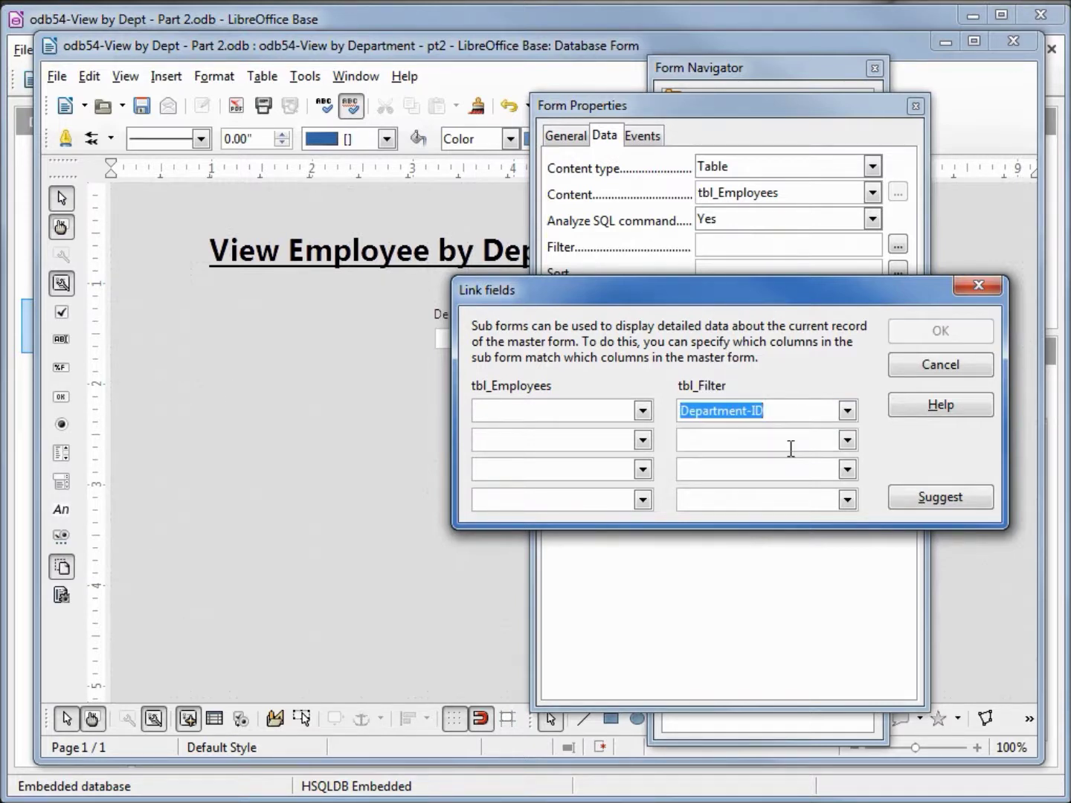
pyautogui.click(640, 411)
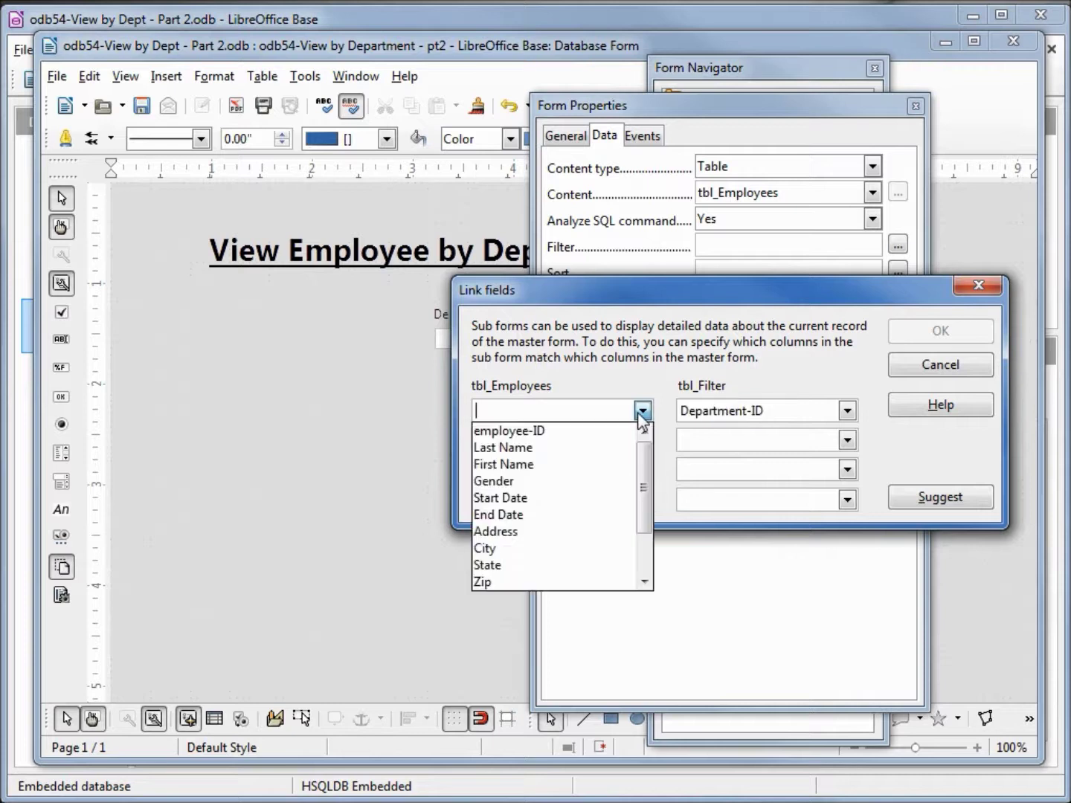
pyautogui.moveTo(644, 486); pyautogui.dragTo(644, 525)
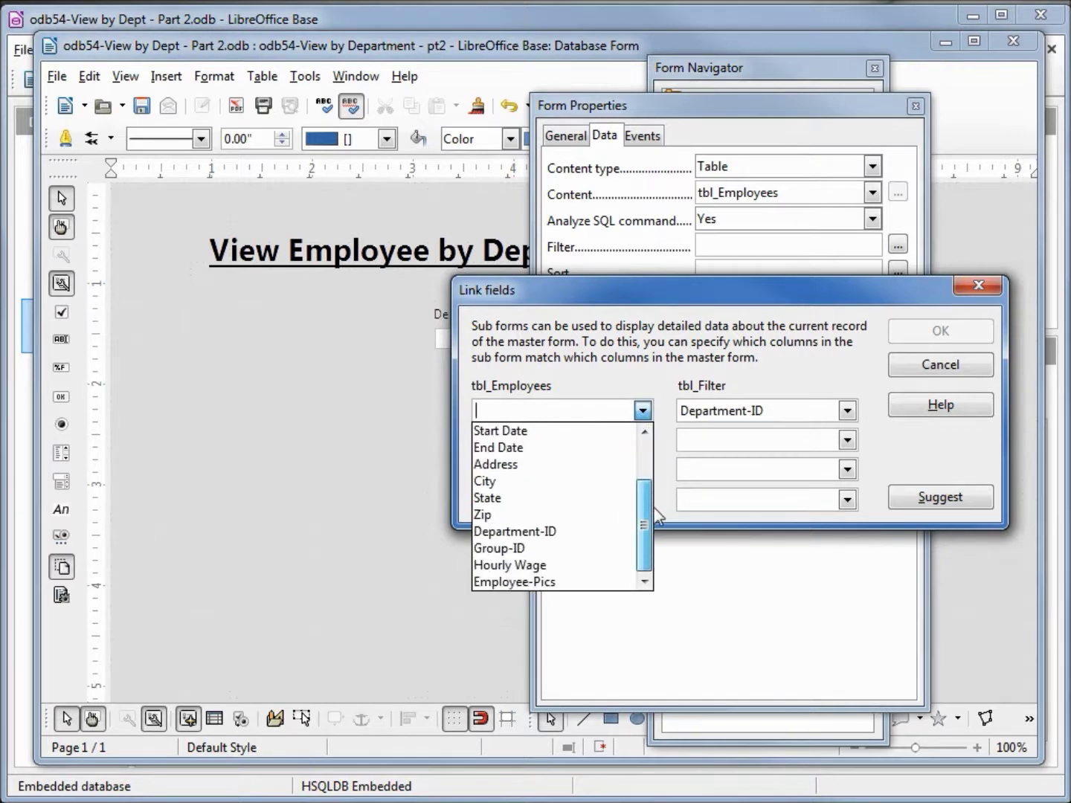
pyautogui.click(591, 532)
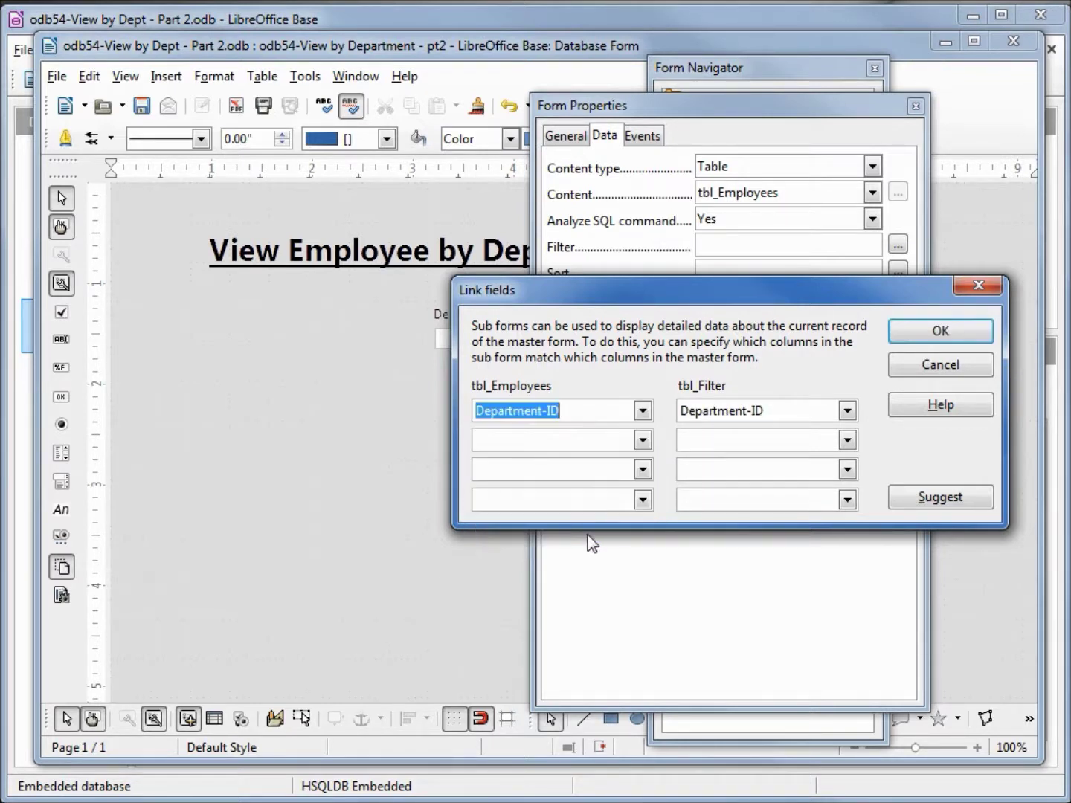
pyautogui.click(939, 335)
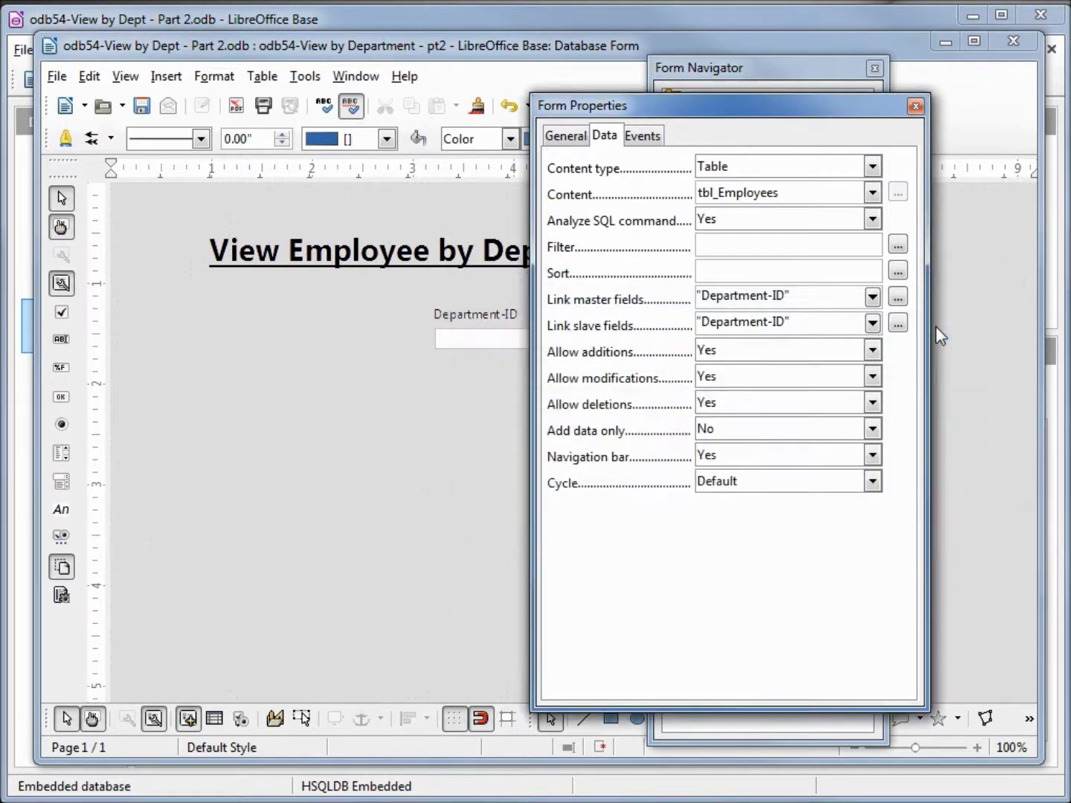
pyautogui.click(916, 105)
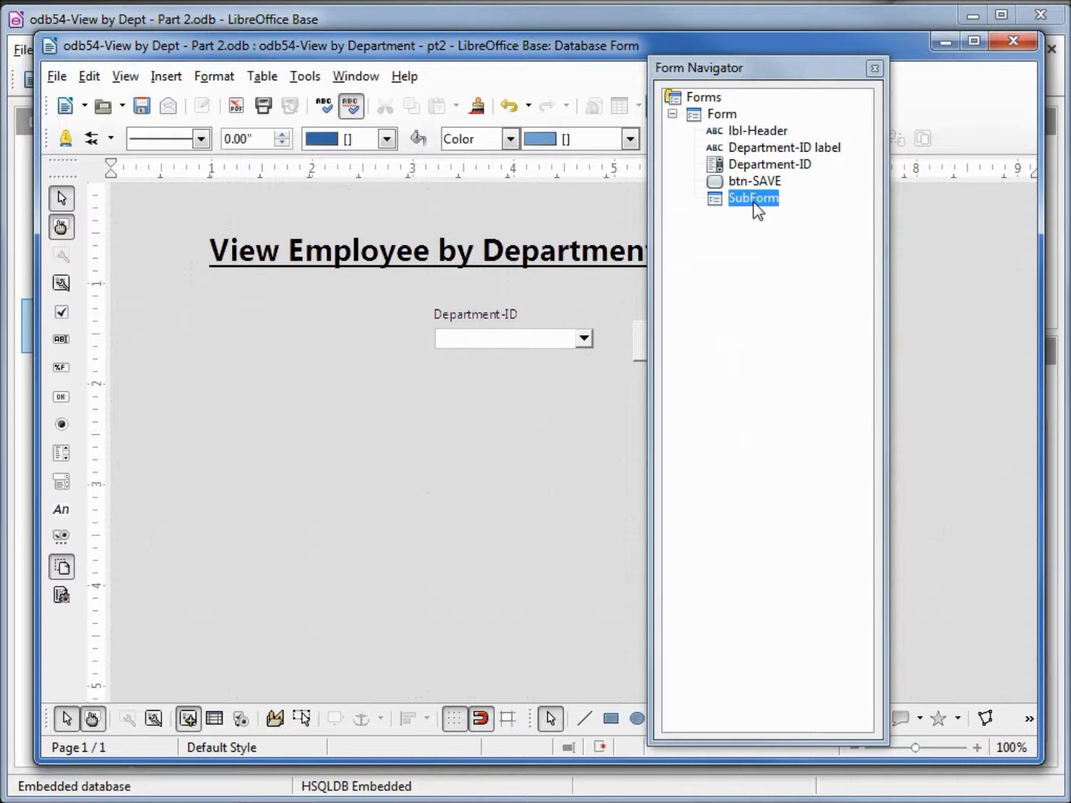
# Step: With SubForm selected and form wizards enabled, draw a table control about 4.92 by 1.84 inches below the Department-ID list box
pyautogui.click(712, 198)
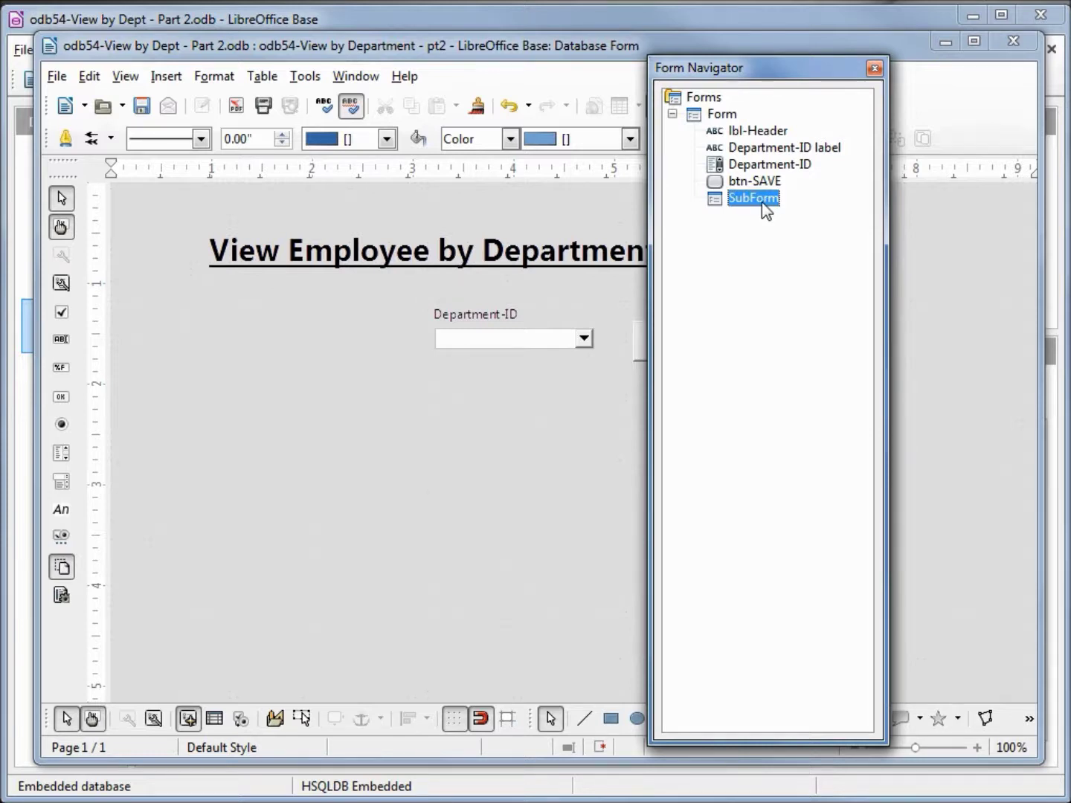
pyautogui.click(61, 538)
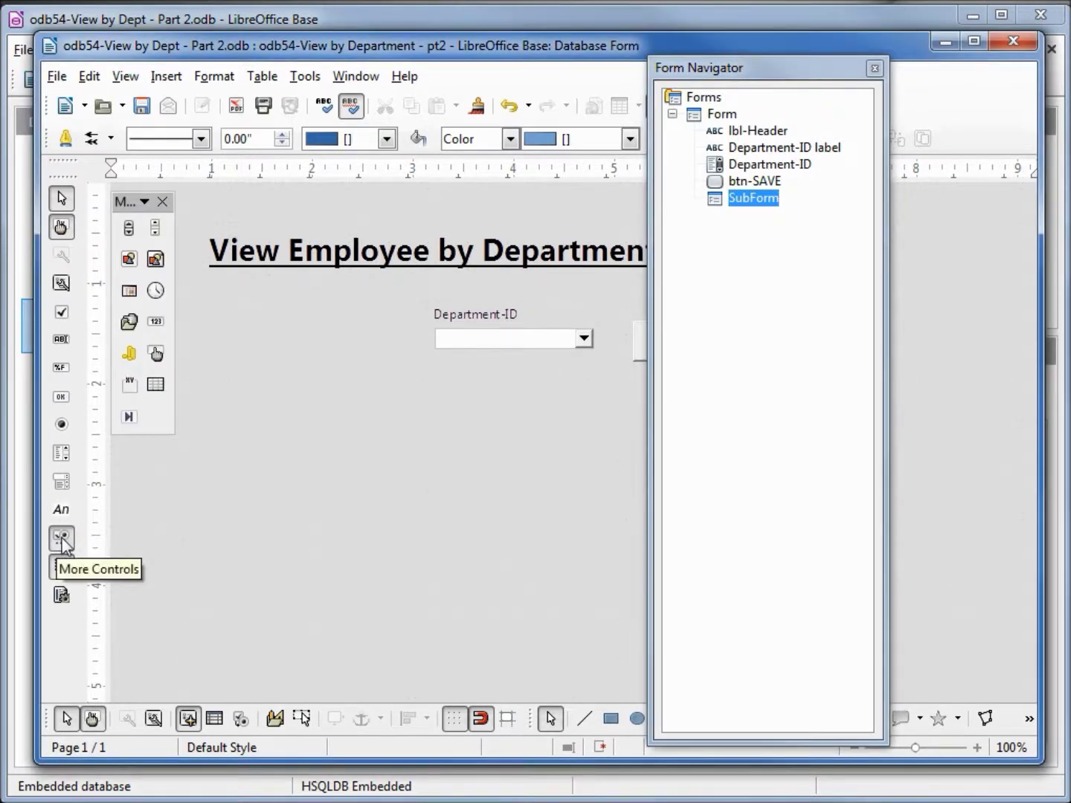
pyautogui.click(61, 597)
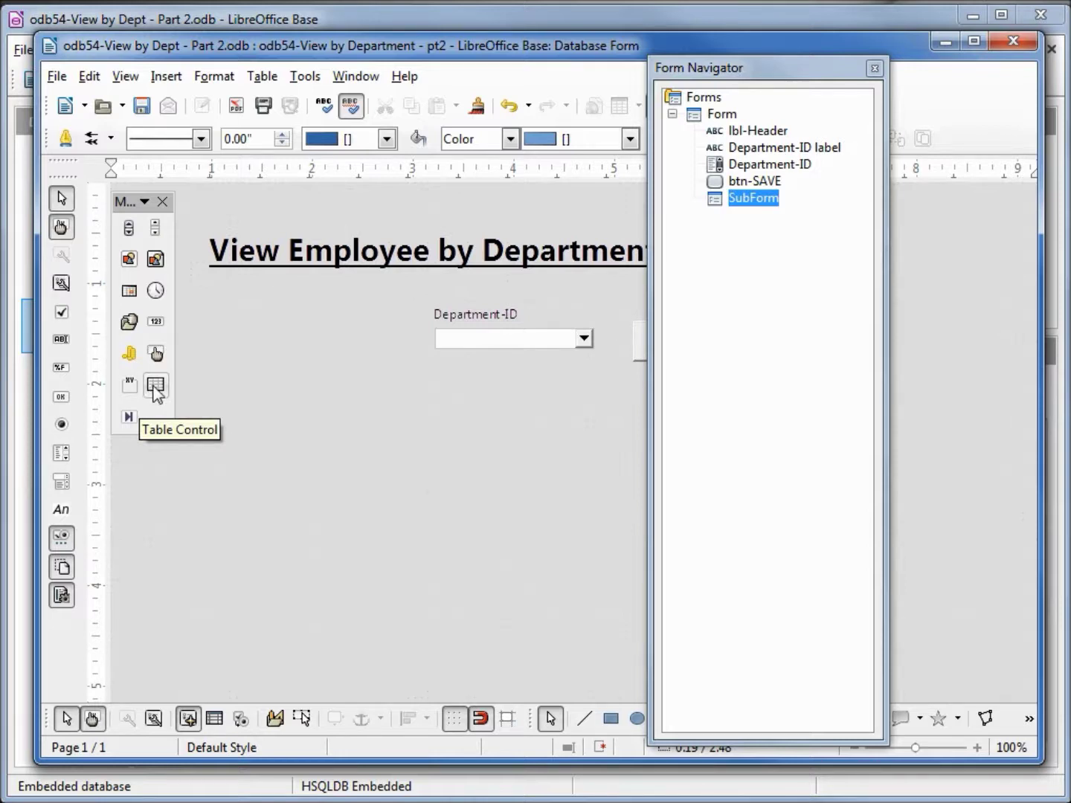
pyautogui.click(155, 385)
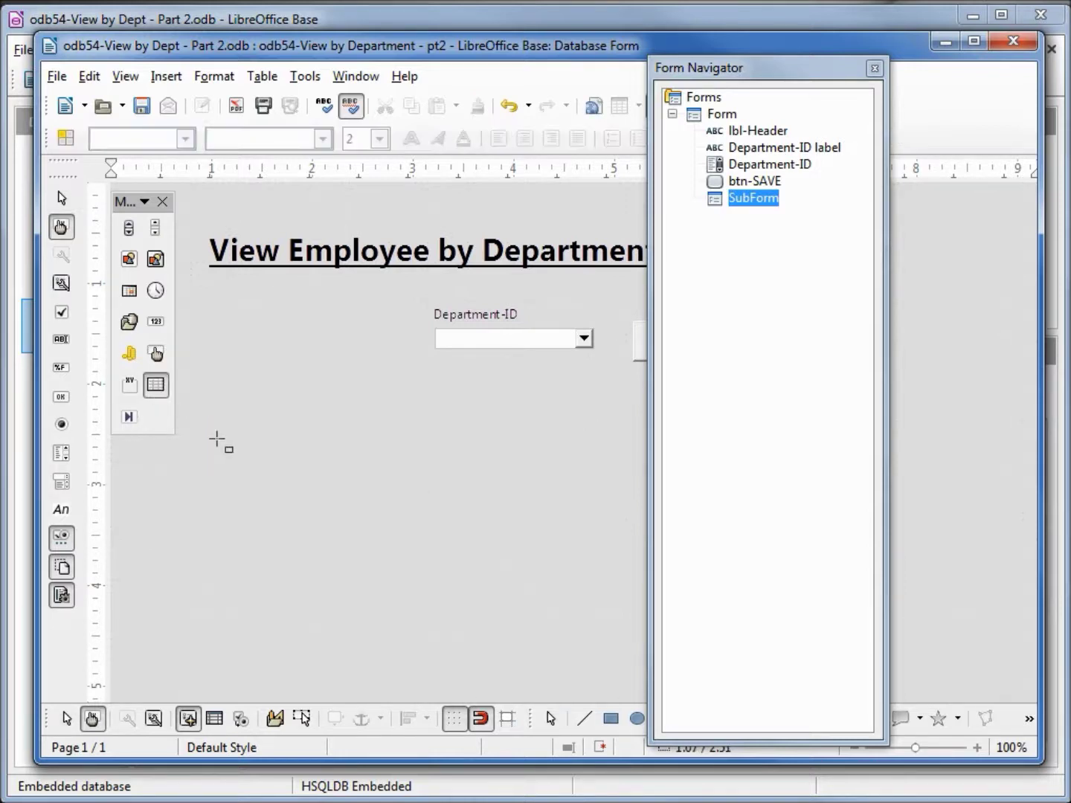
pyautogui.moveTo(197, 415); pyautogui.dragTo(695, 601)
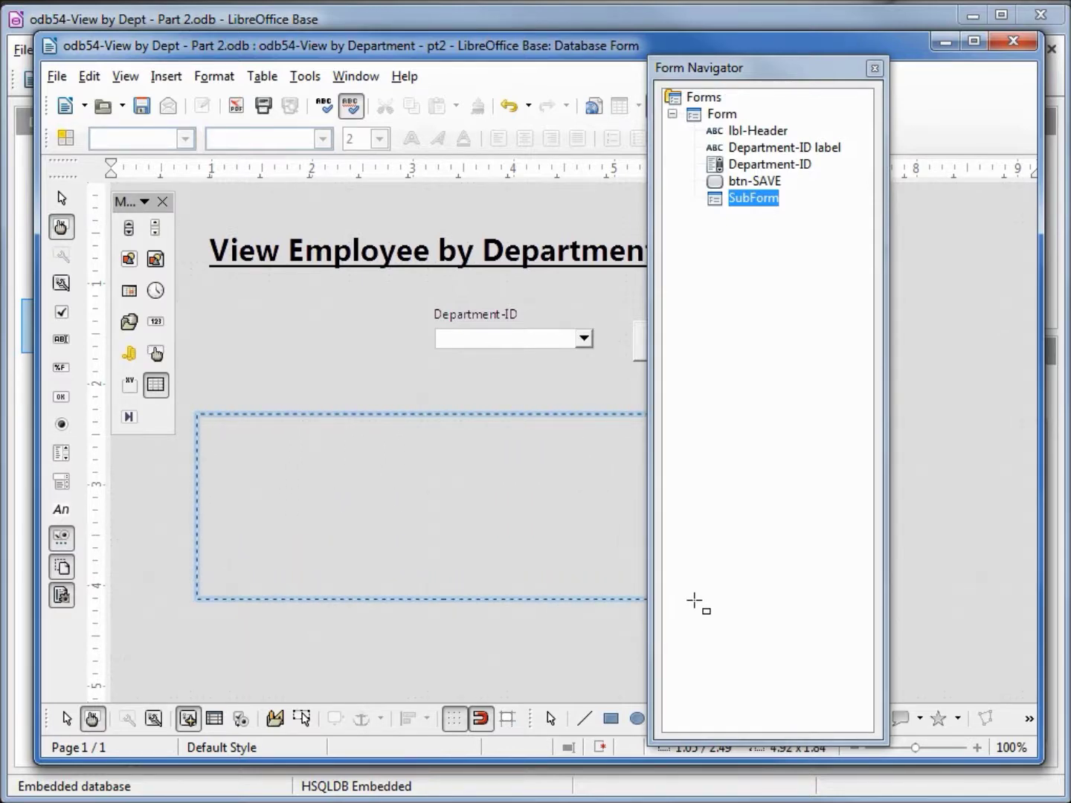
pyautogui.moveTo(694, 601); pyautogui.dragTo(694, 600)
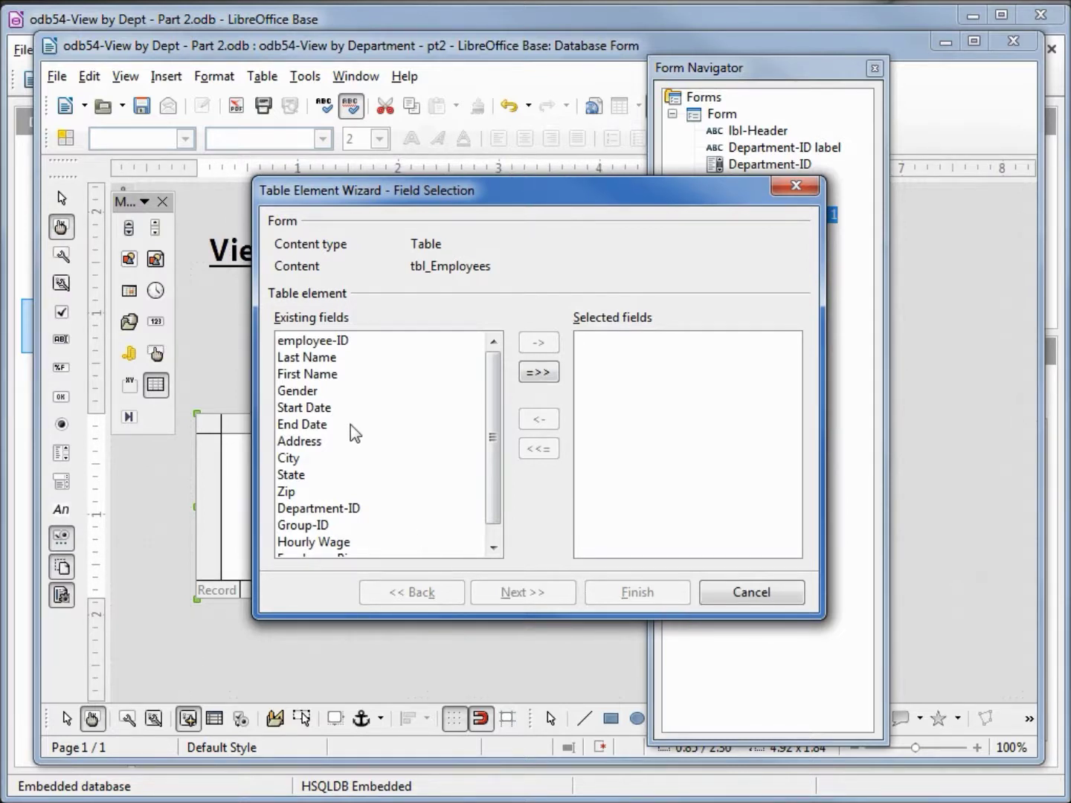
# Step: Add employee-ID, Last Name, First Name, Start Date, Department-ID and Group-ID to the table control, finish the wizard, and close the Form Navigator
pyautogui.doubleClick(309, 343)
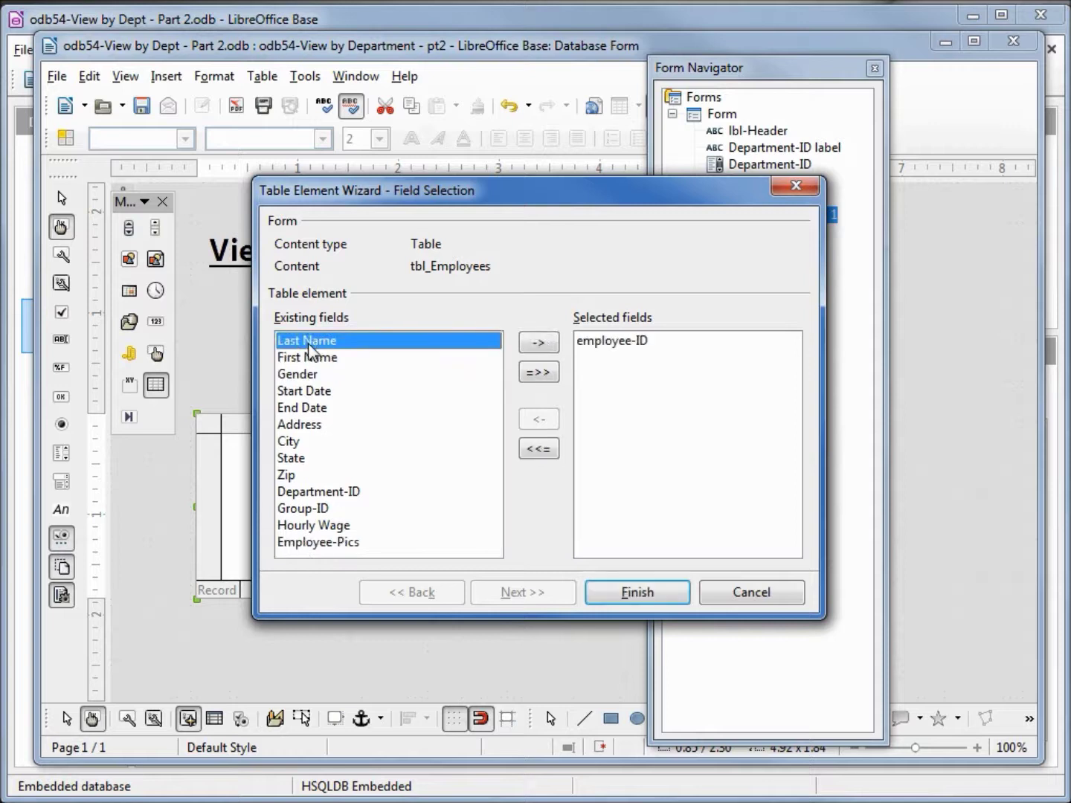
pyautogui.doubleClick(309, 342)
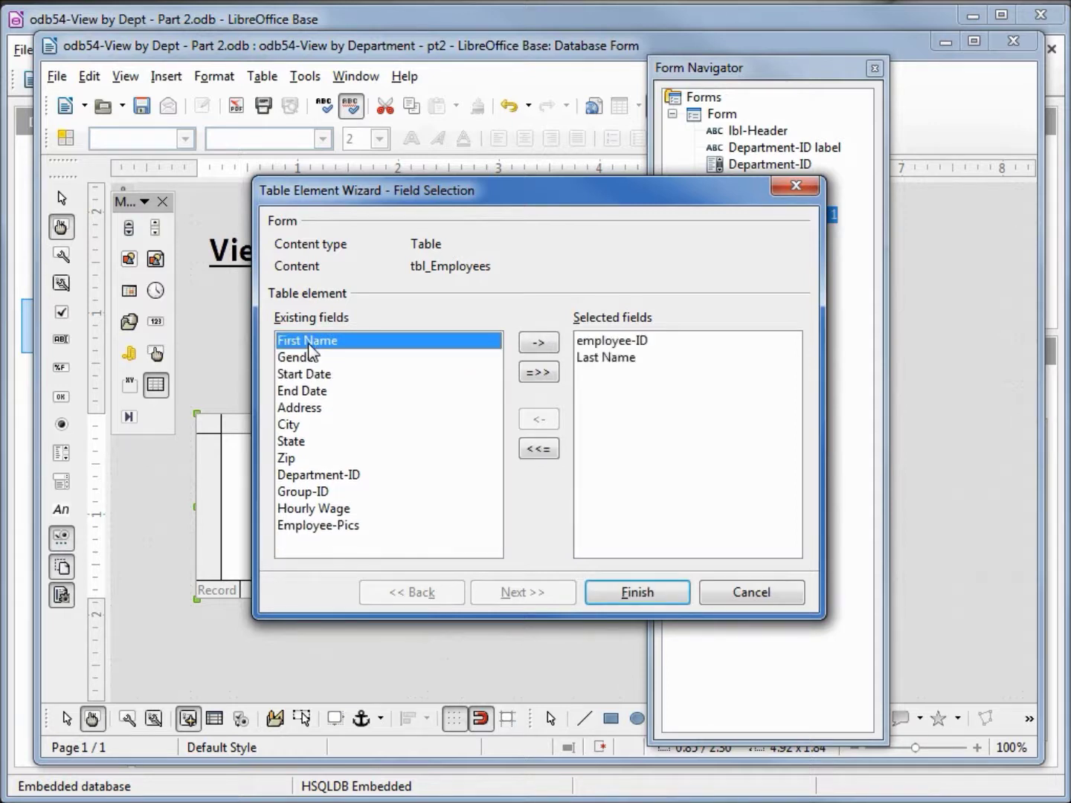
pyautogui.doubleClick(310, 344)
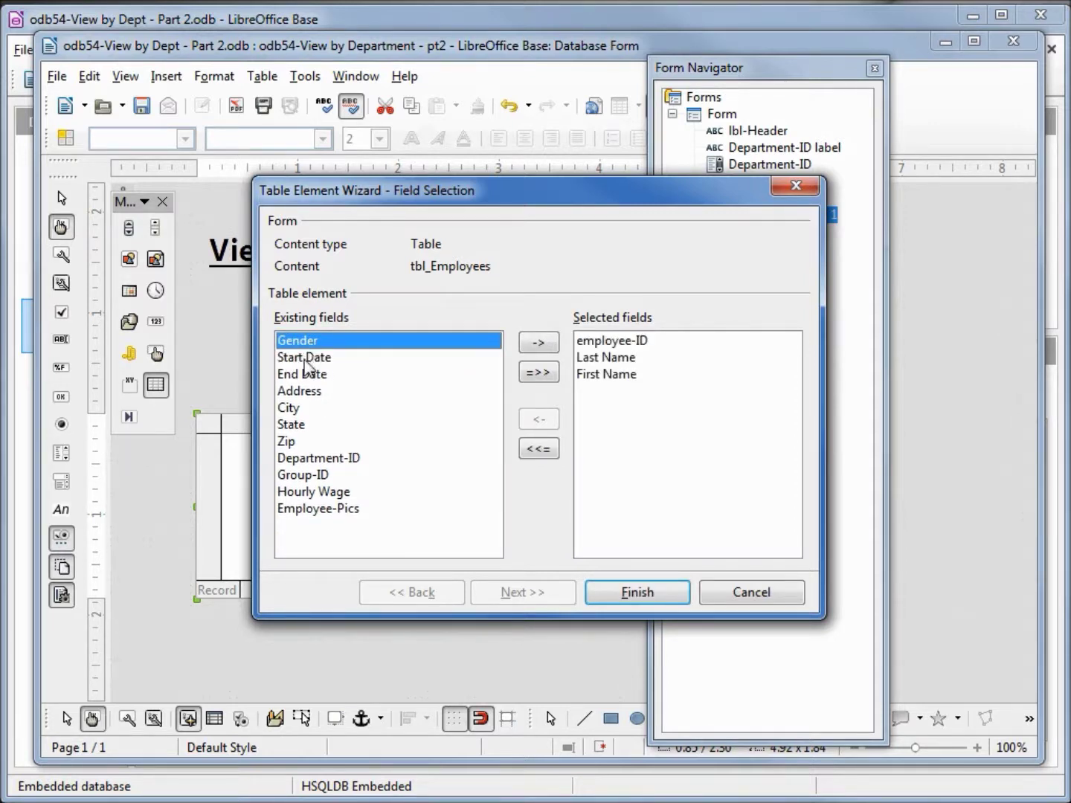
pyautogui.doubleClick(306, 359)
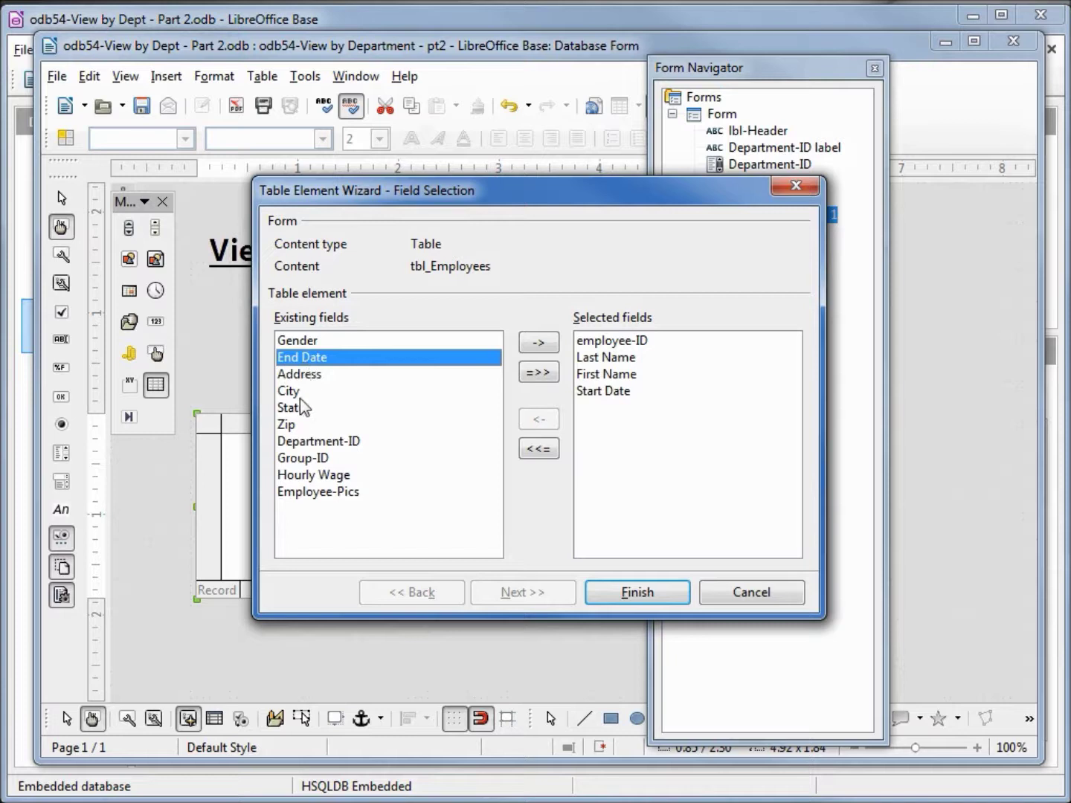
pyautogui.doubleClick(310, 444)
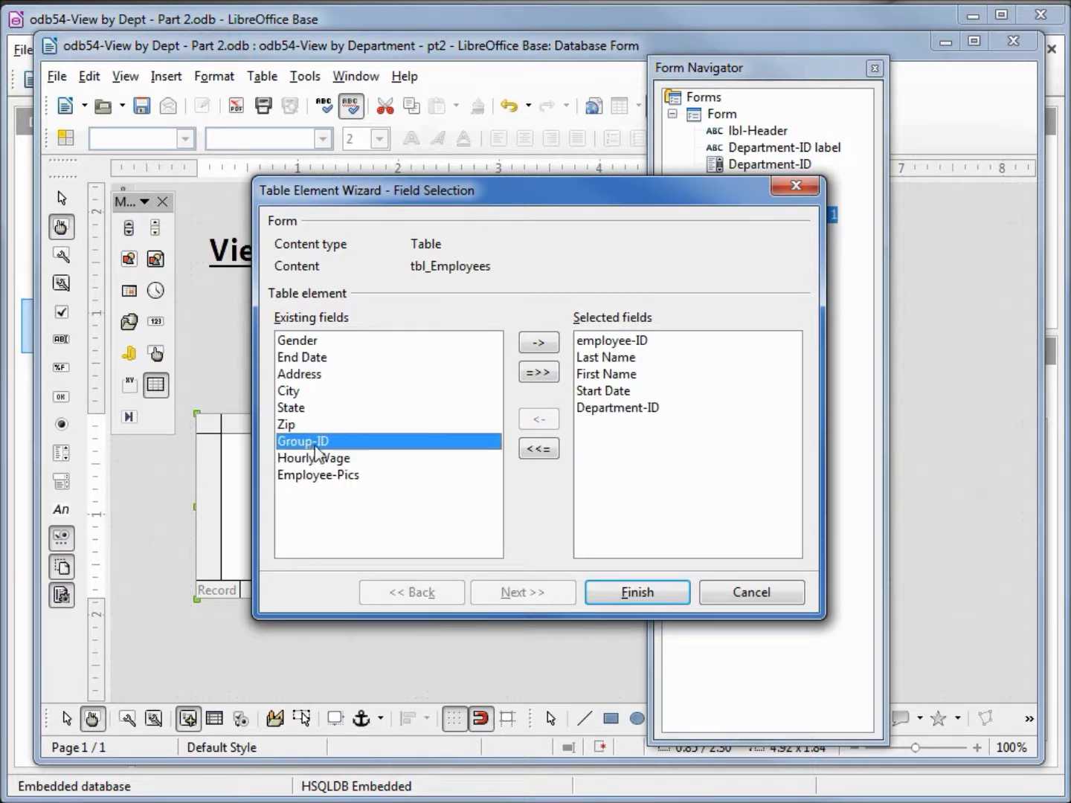
pyautogui.doubleClick(318, 443)
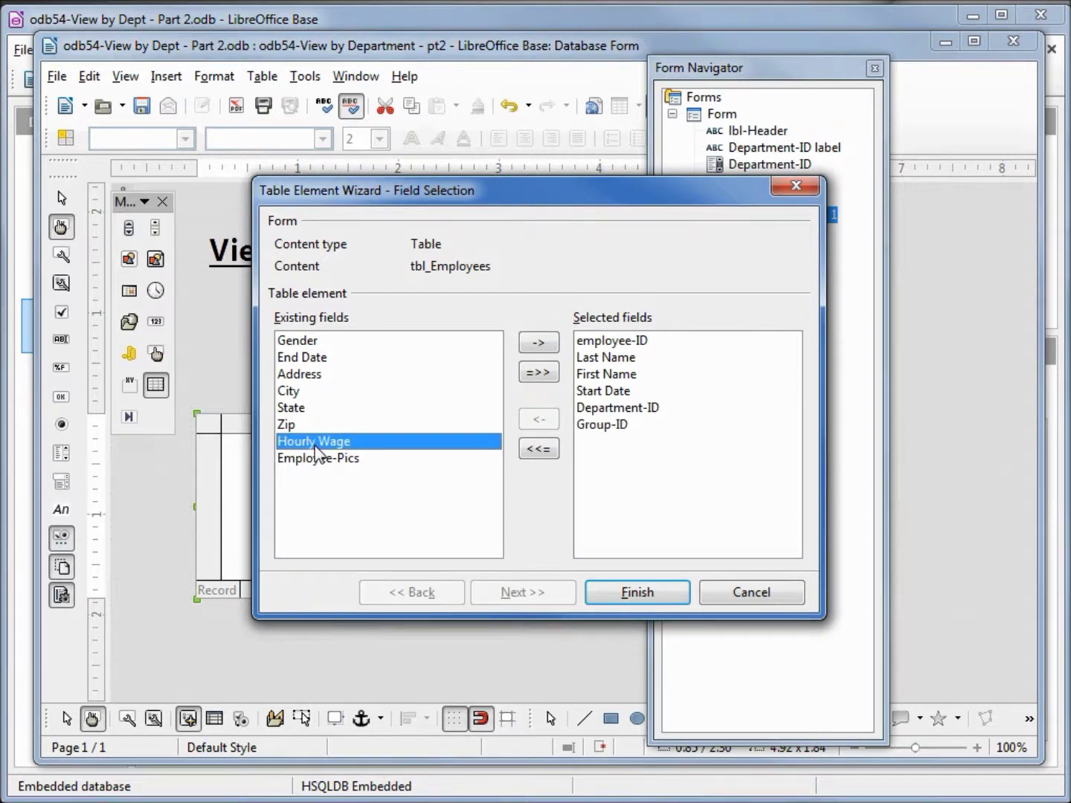
pyautogui.press('Return')
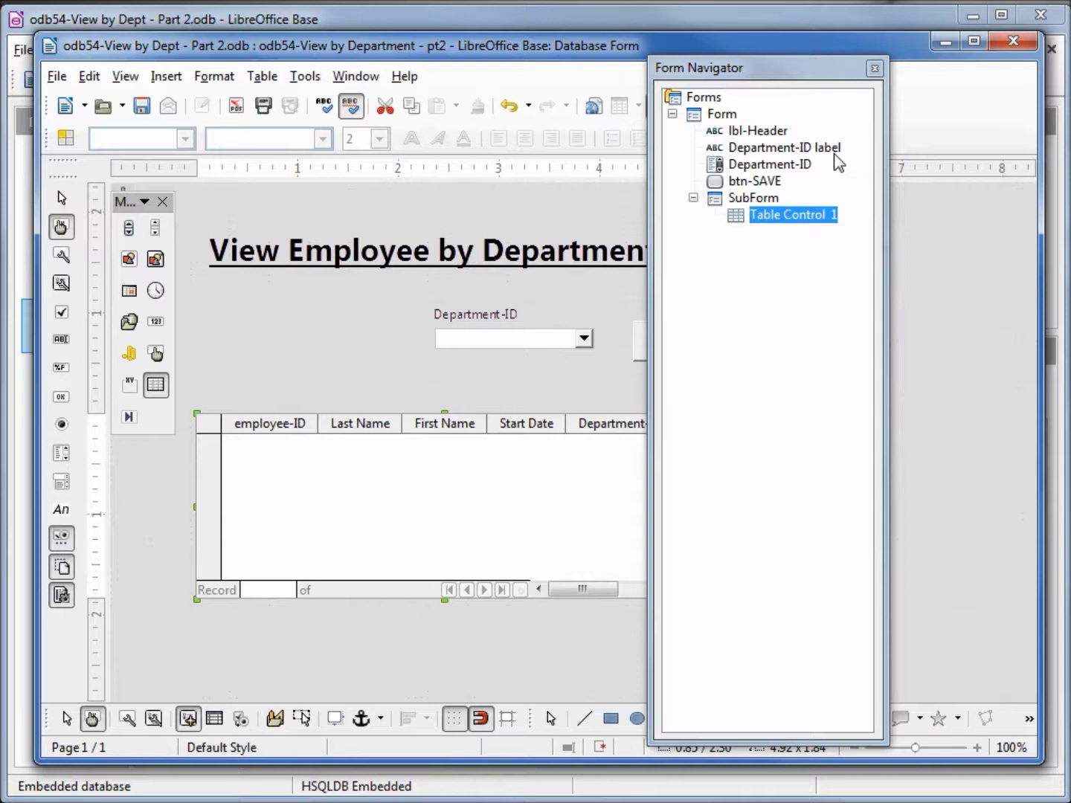
pyautogui.click(874, 68)
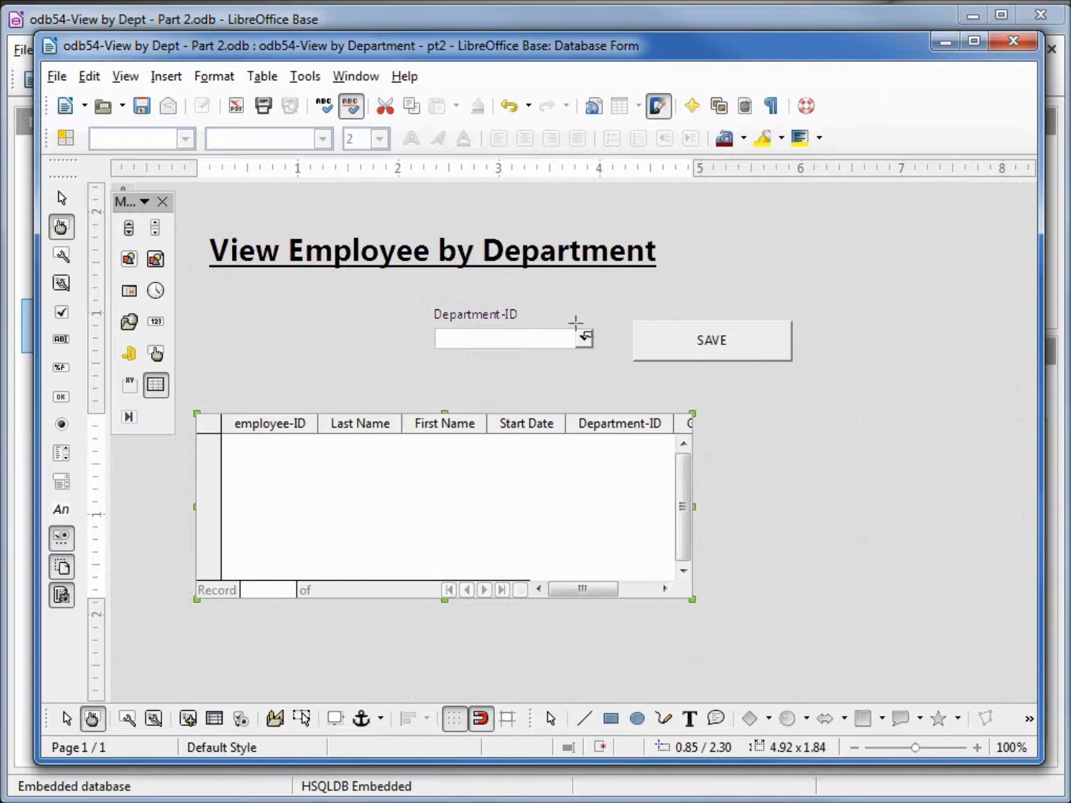
# Step: Preview the form with live data, return to design mode, and widen the table control to about 7 inches
pyautogui.click(92, 719)
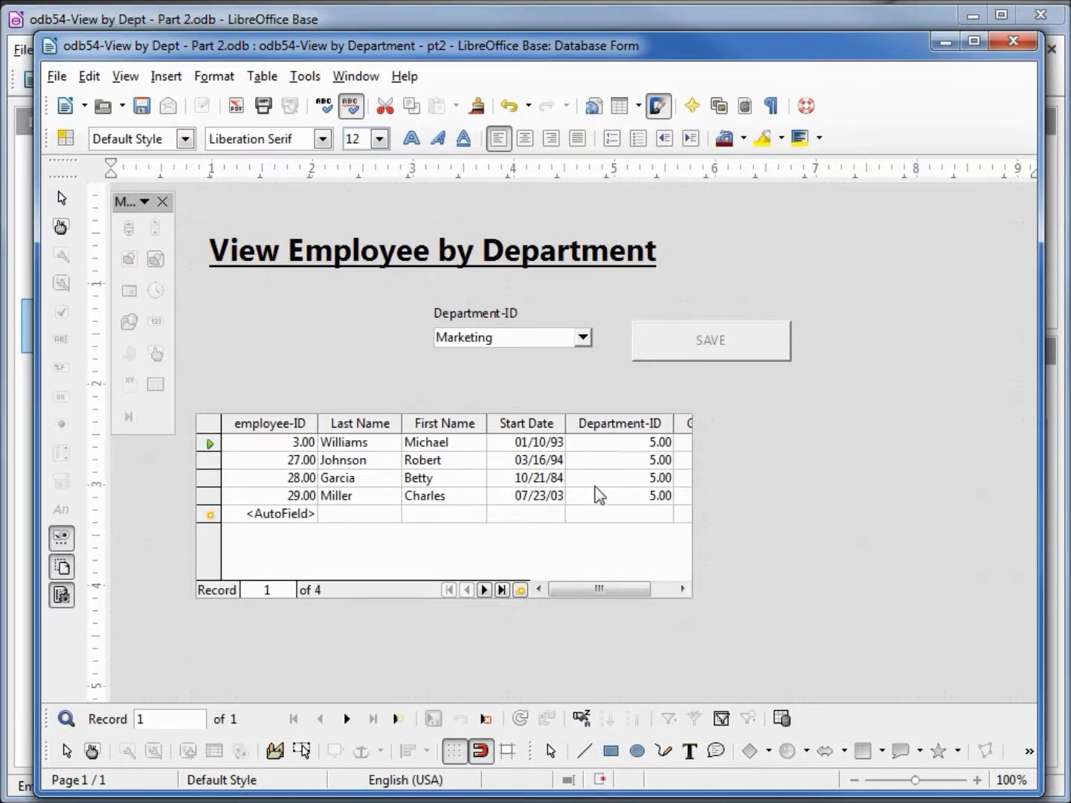
pyautogui.click(92, 751)
pyautogui.moveTo(694, 509); pyautogui.dragTo(902, 525)
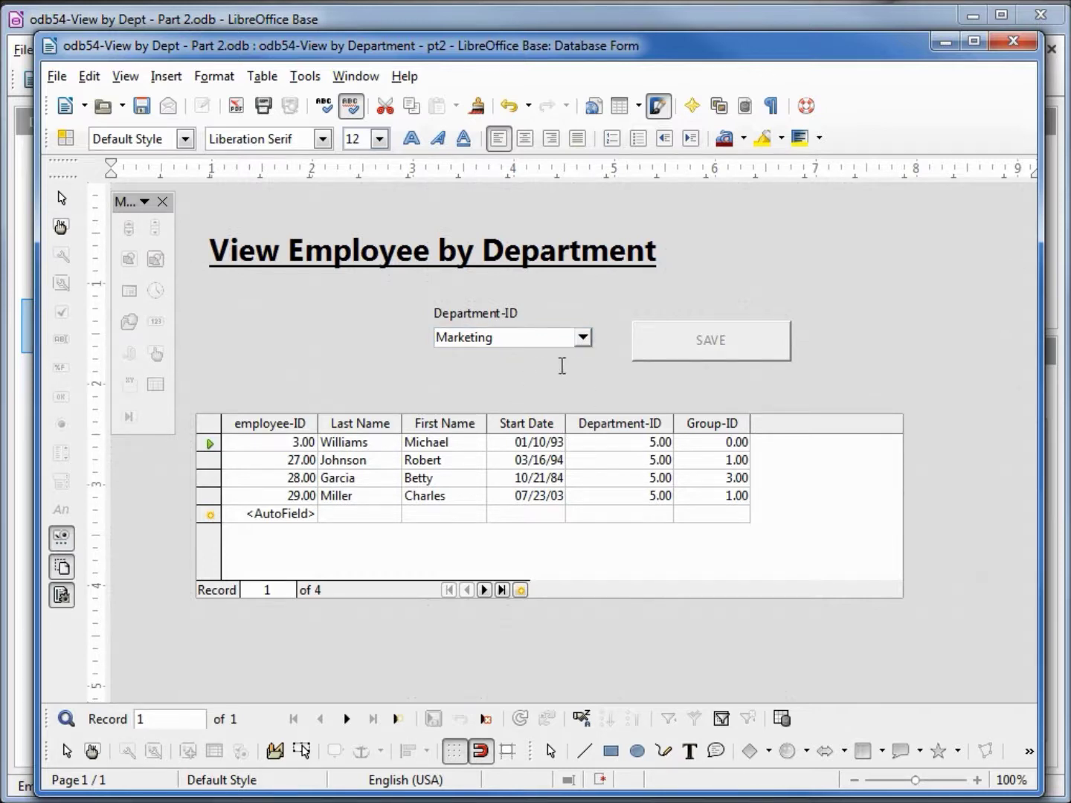
# Step: In the running form, set Department-ID to IT, save the record, and refresh the employee table
pyautogui.click(582, 338)
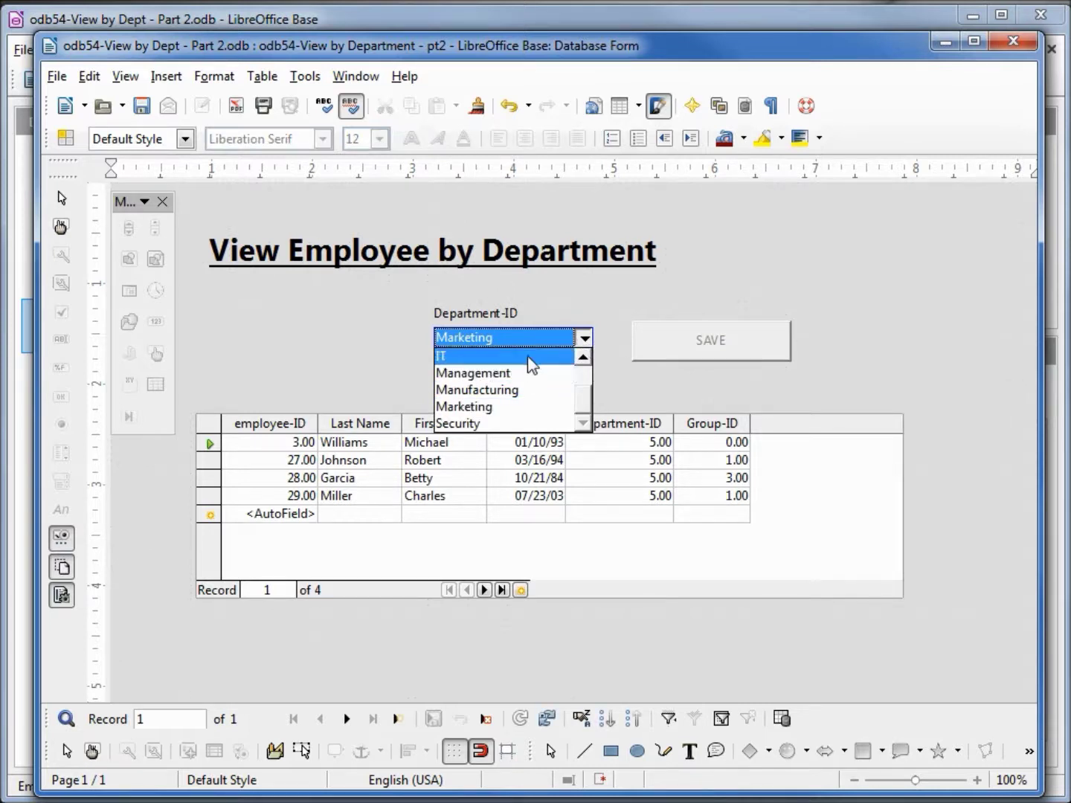
pyautogui.click(531, 364)
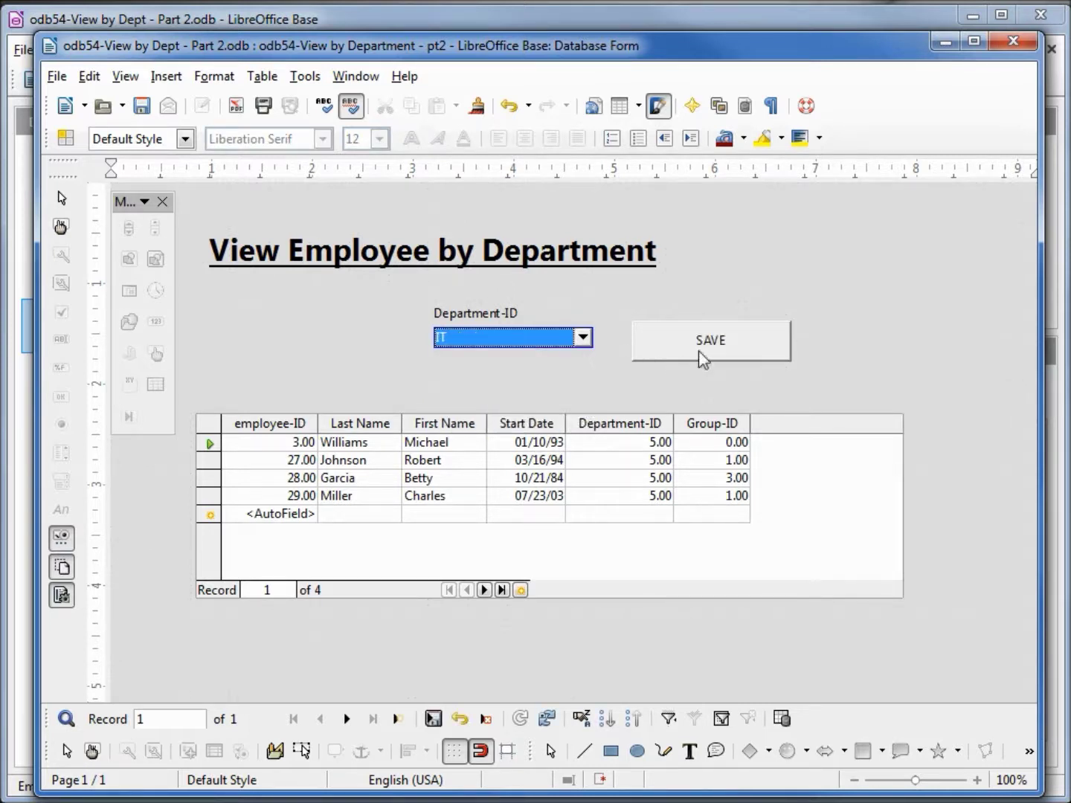
pyautogui.click(734, 343)
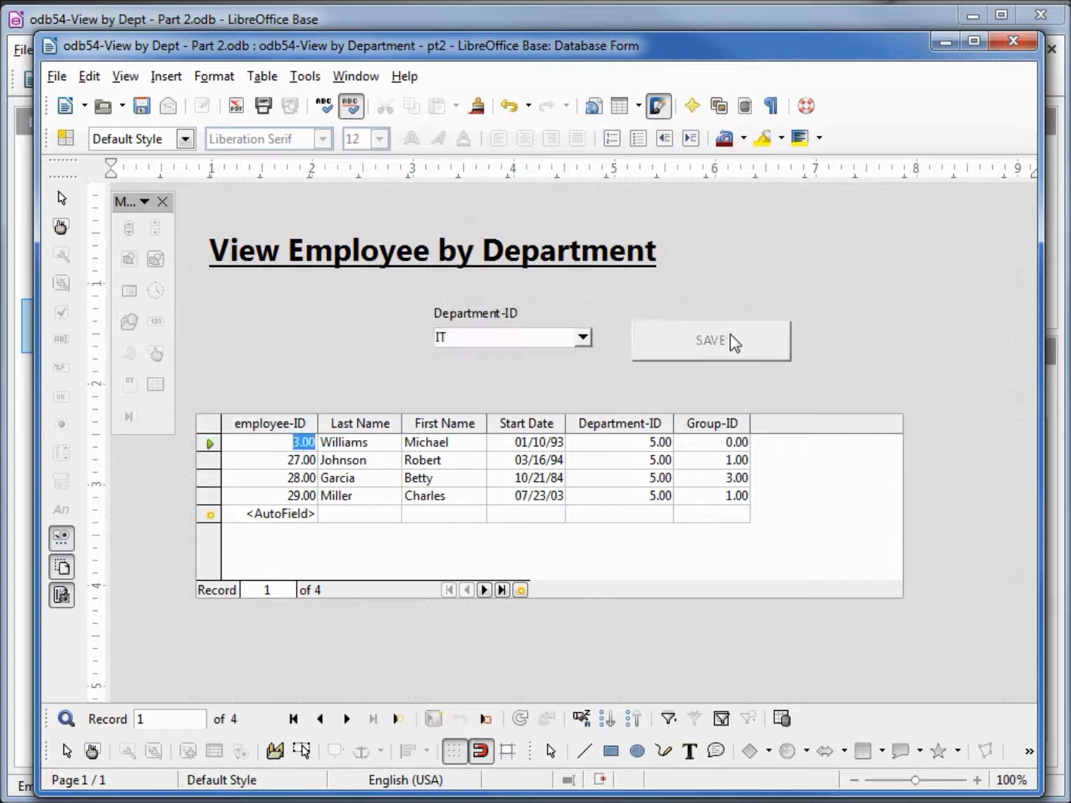
pyautogui.click(519, 719)
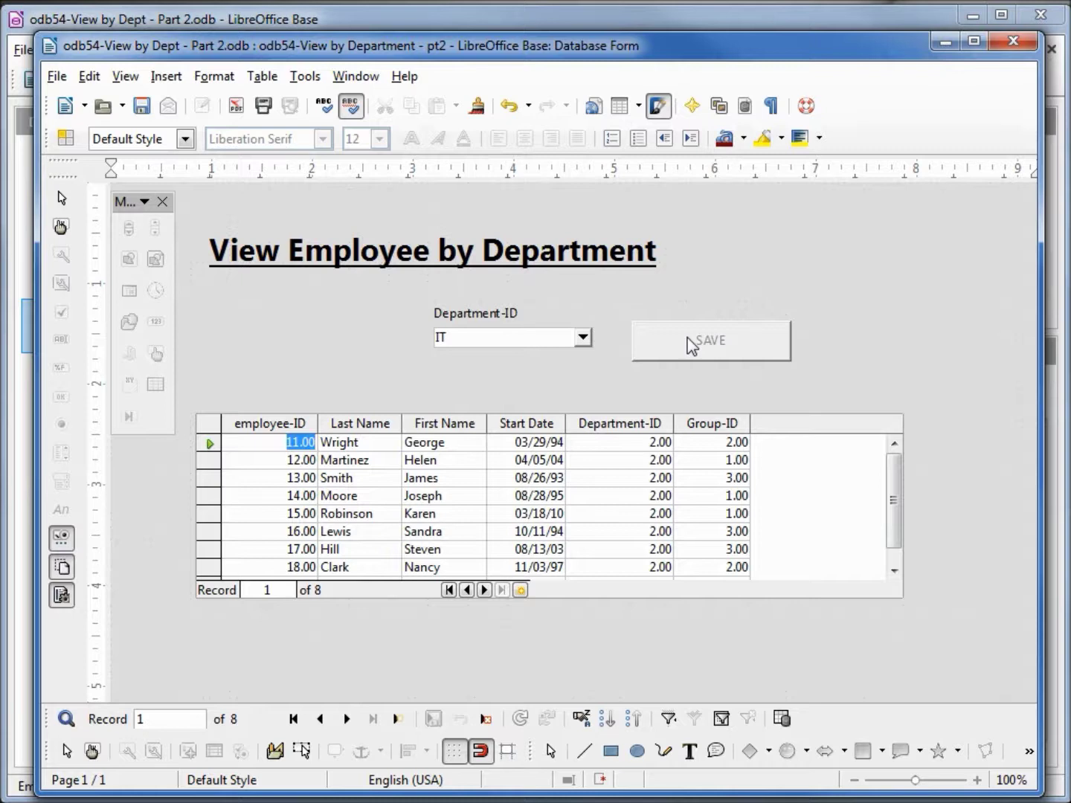
# Step: Return to design mode and set the SAVE button's action to Refresh form
pyautogui.click(93, 752)
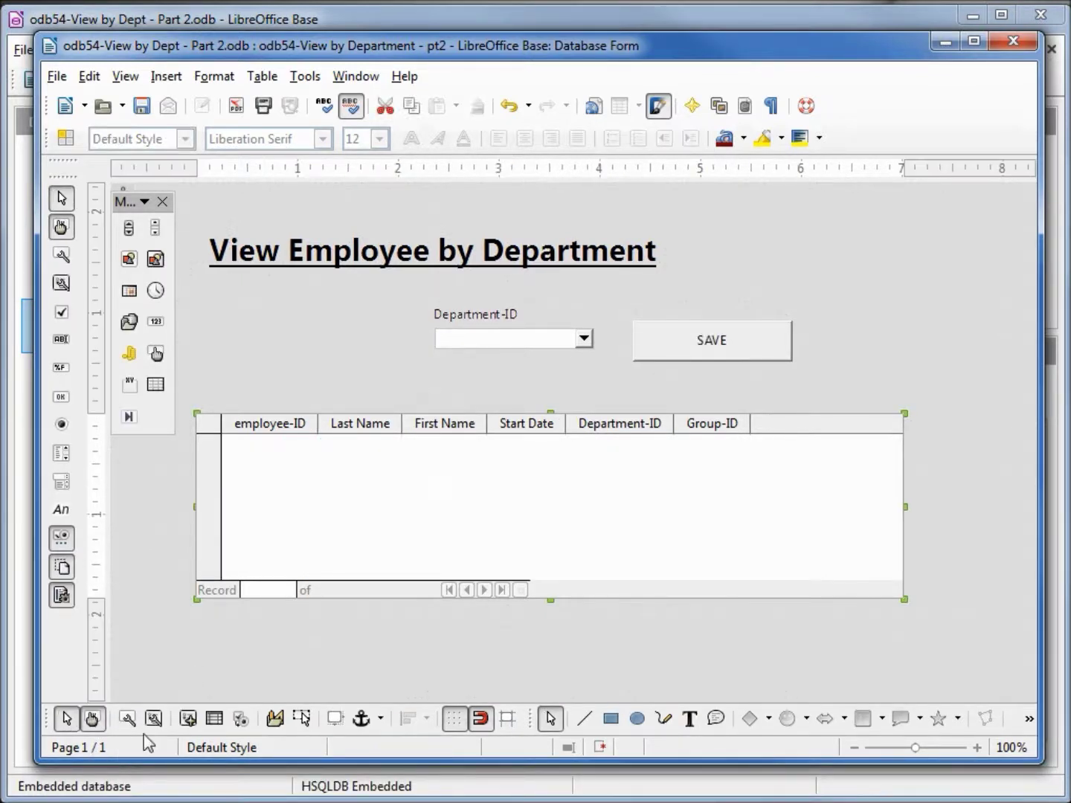
pyautogui.rightClick(710, 338)
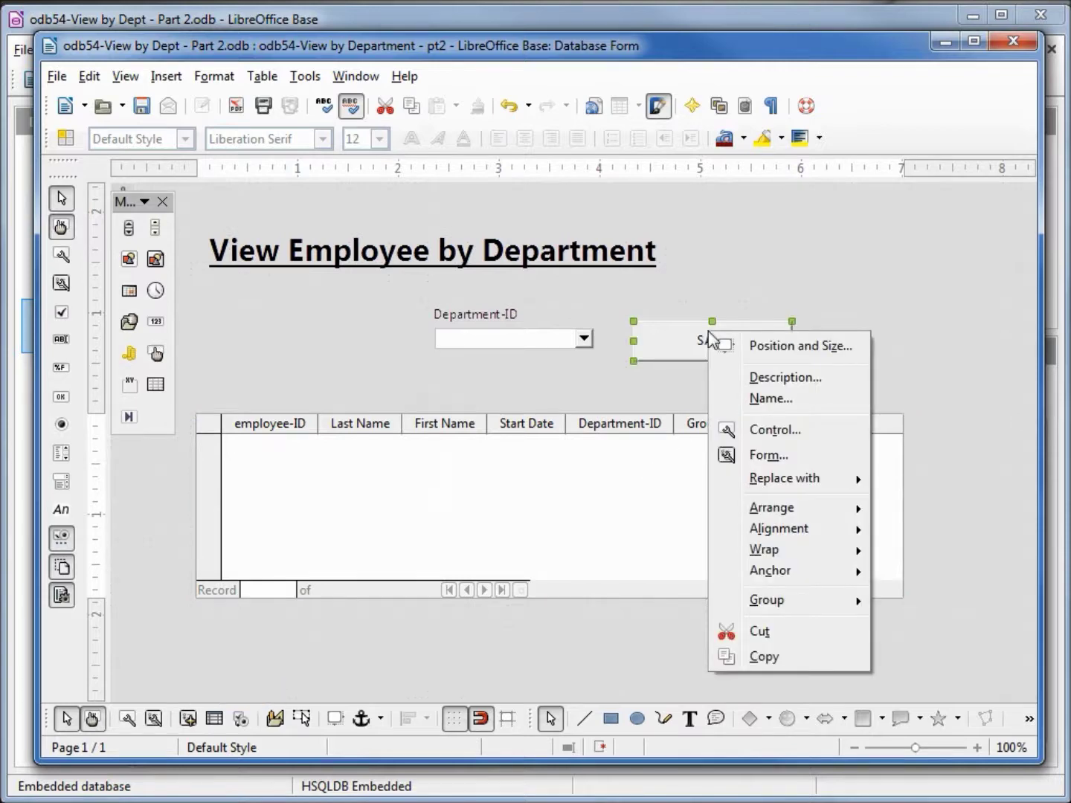
pyautogui.click(782, 431)
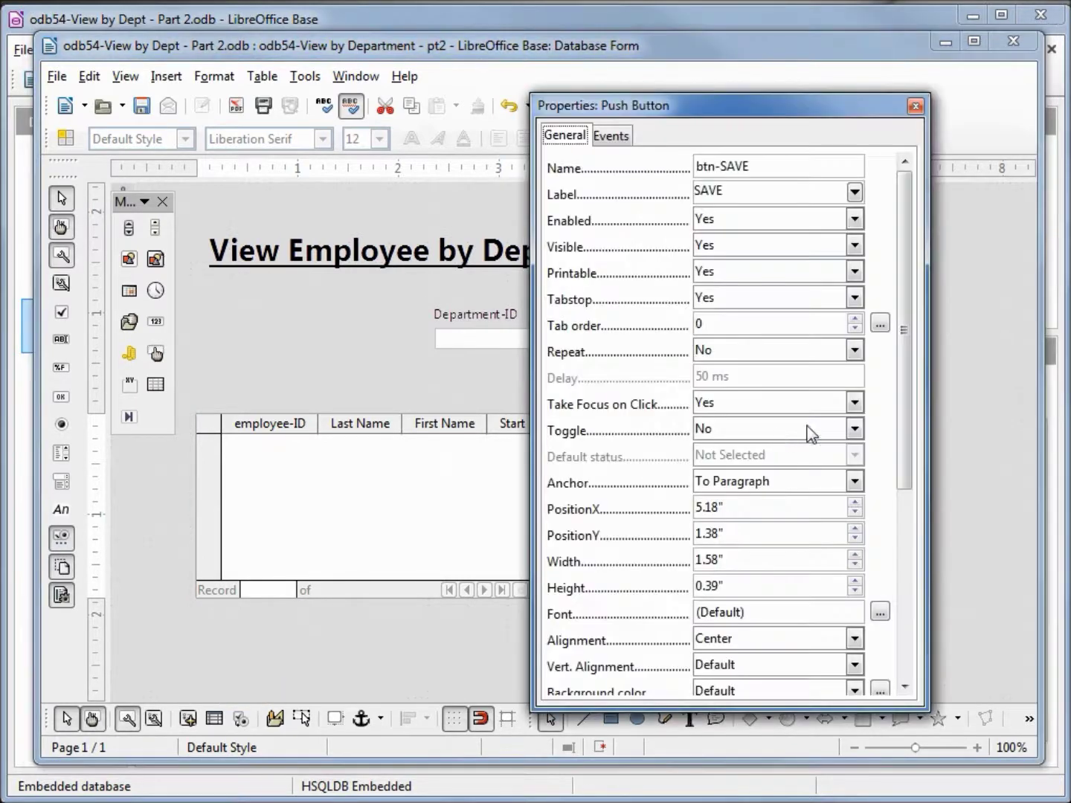
pyautogui.moveTo(906, 346); pyautogui.dragTo(881, 592)
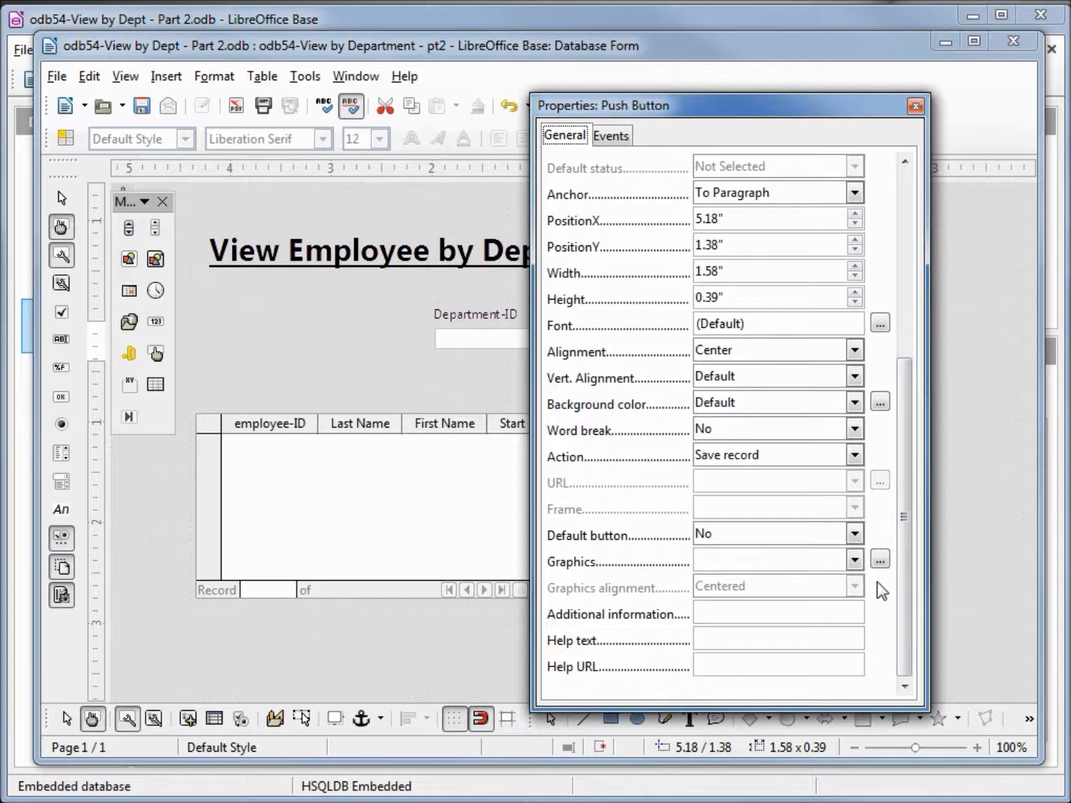
pyautogui.click(854, 456)
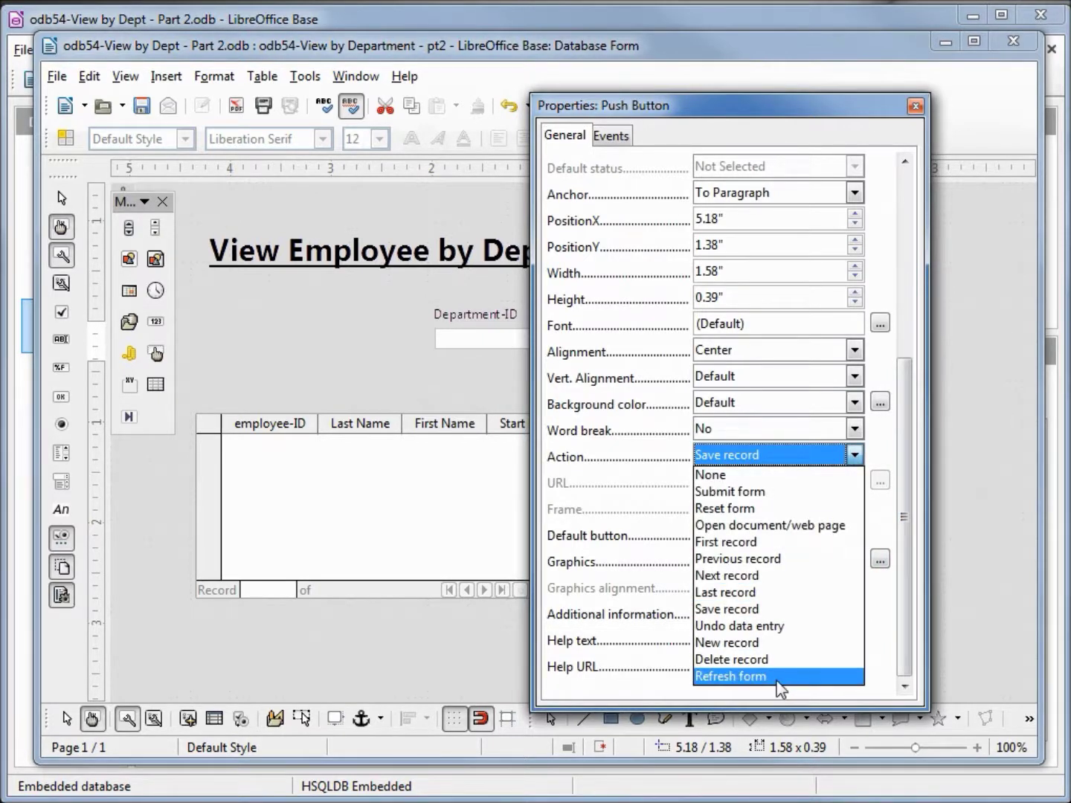
pyautogui.click(777, 681)
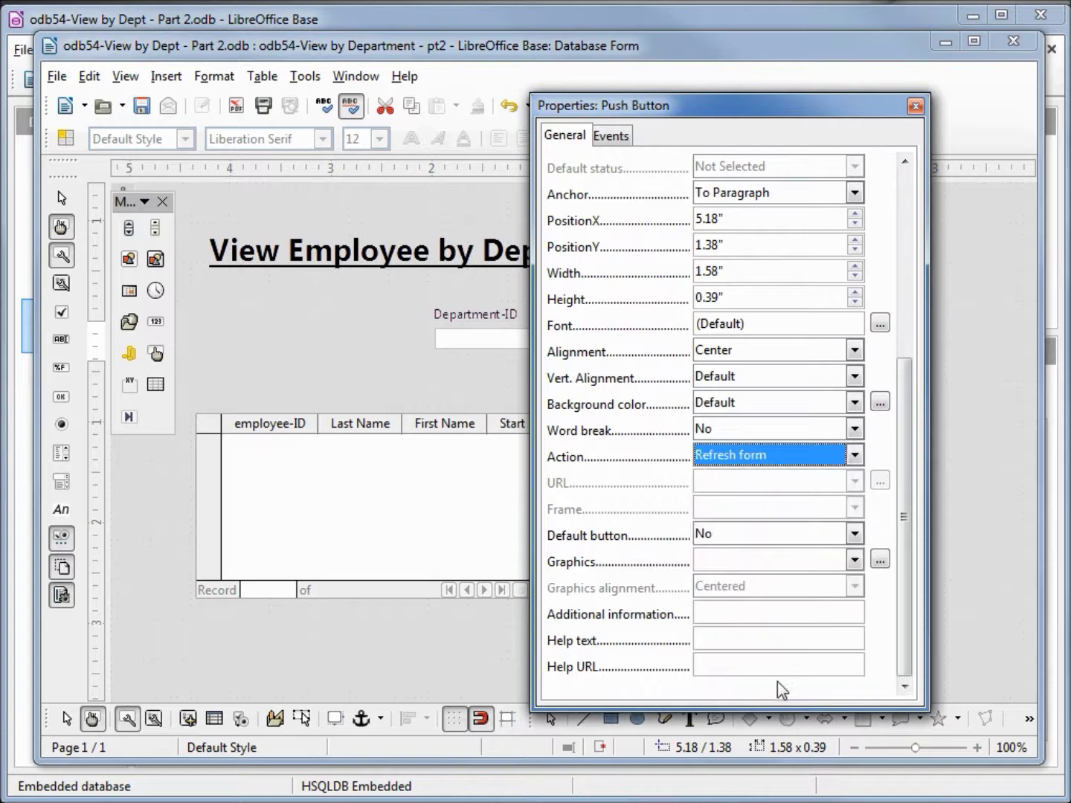
# Step: Rename the button "btn-Refresh", set its label to "Refresh", and close its properties
pyautogui.moveTo(908, 586); pyautogui.dragTo(910, 365)
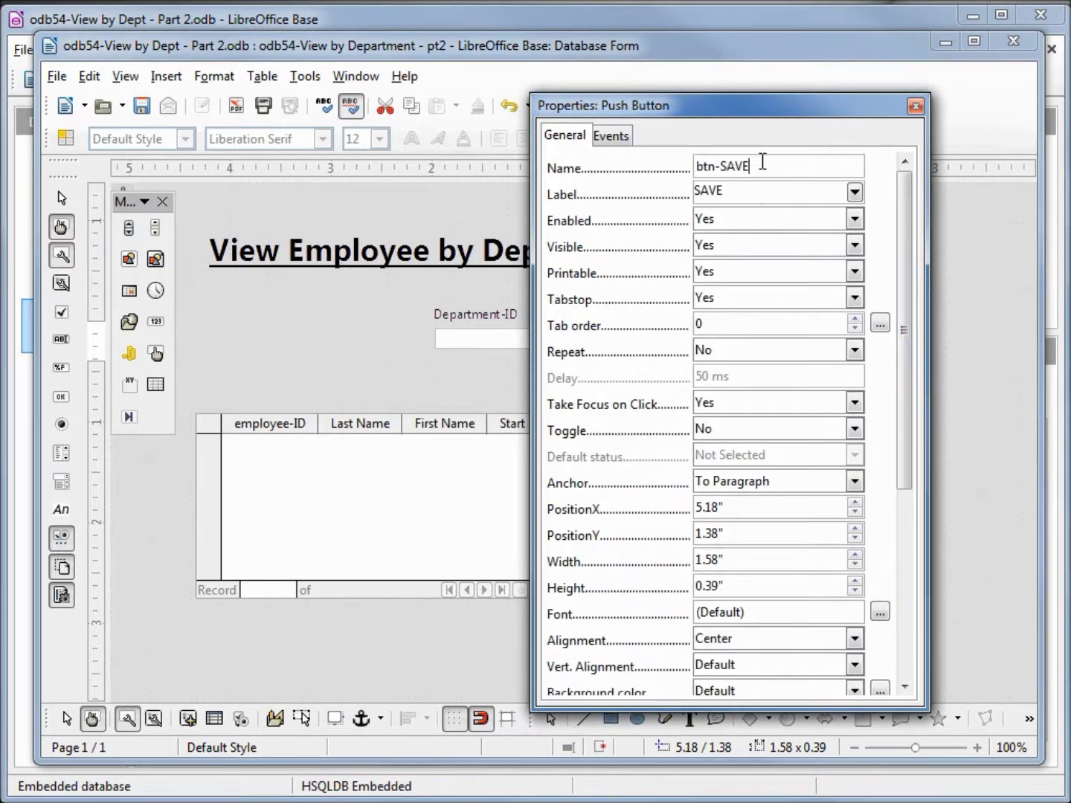
pyautogui.press('BackSpace')
pyautogui.press('BackSpace')
pyautogui.press('BackSpace')
pyautogui.press('BackSpace')
pyautogui.write('Refresh')
pyautogui.moveTo(719, 192); pyautogui.dragTo(685, 191)
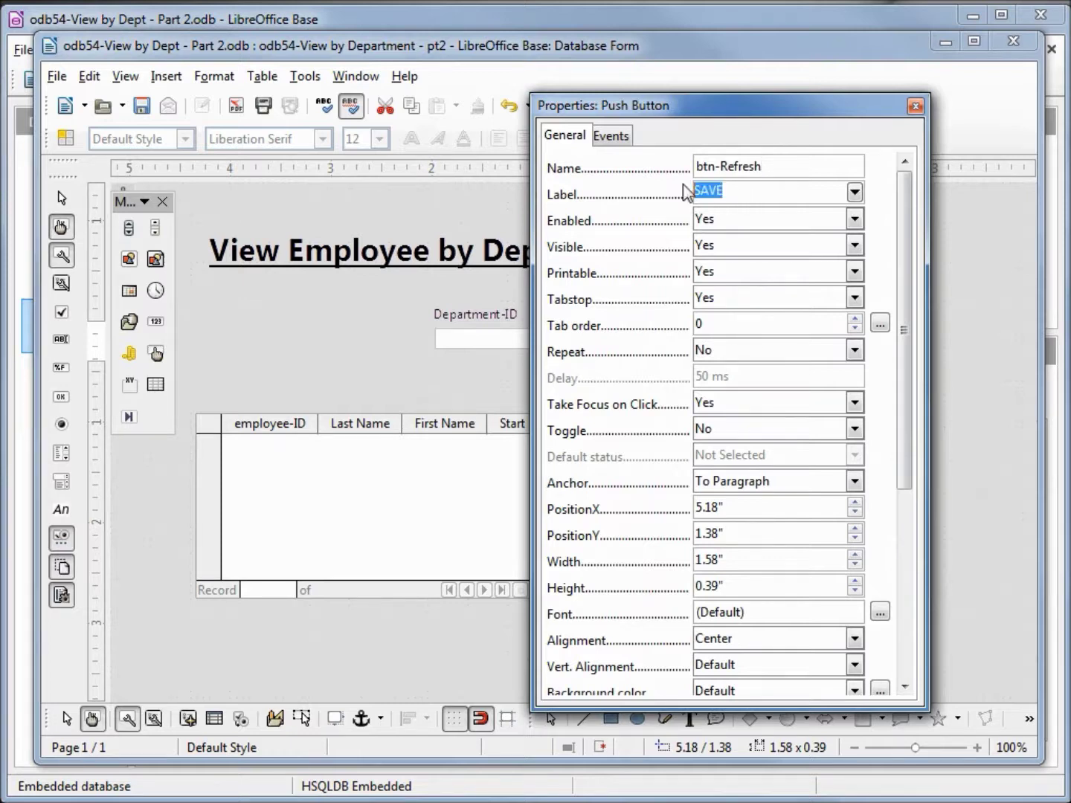
pyautogui.write('Refresh')
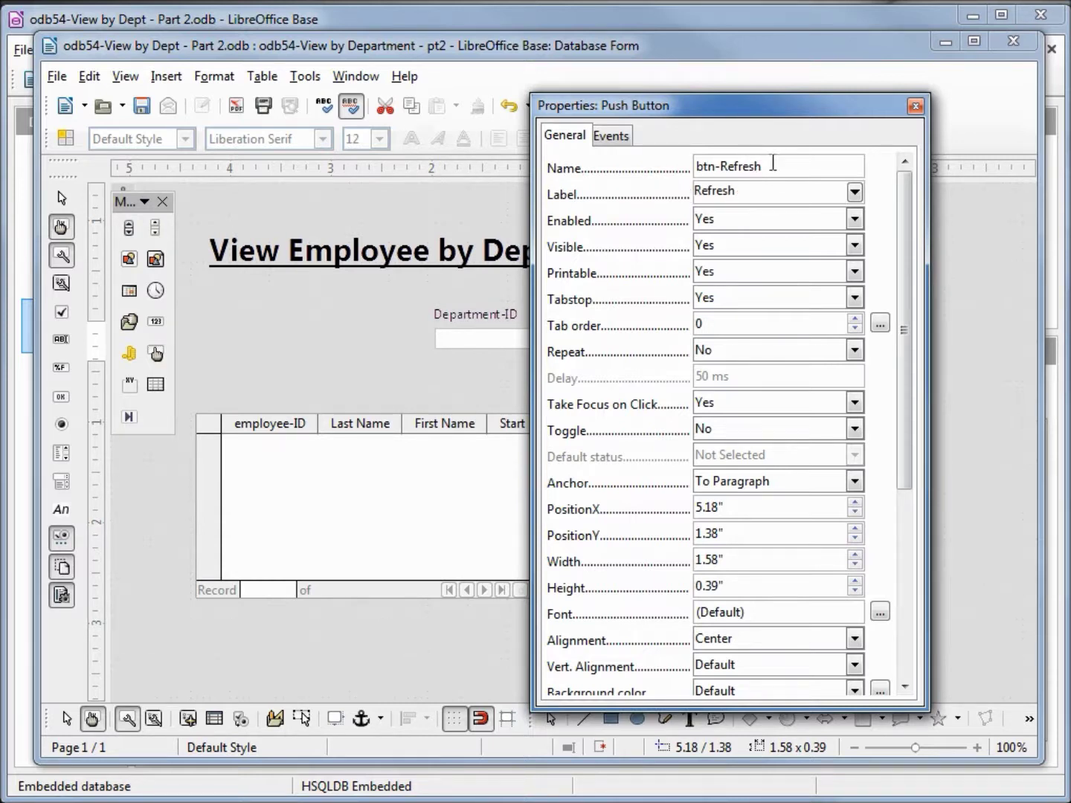
pyautogui.click(821, 166)
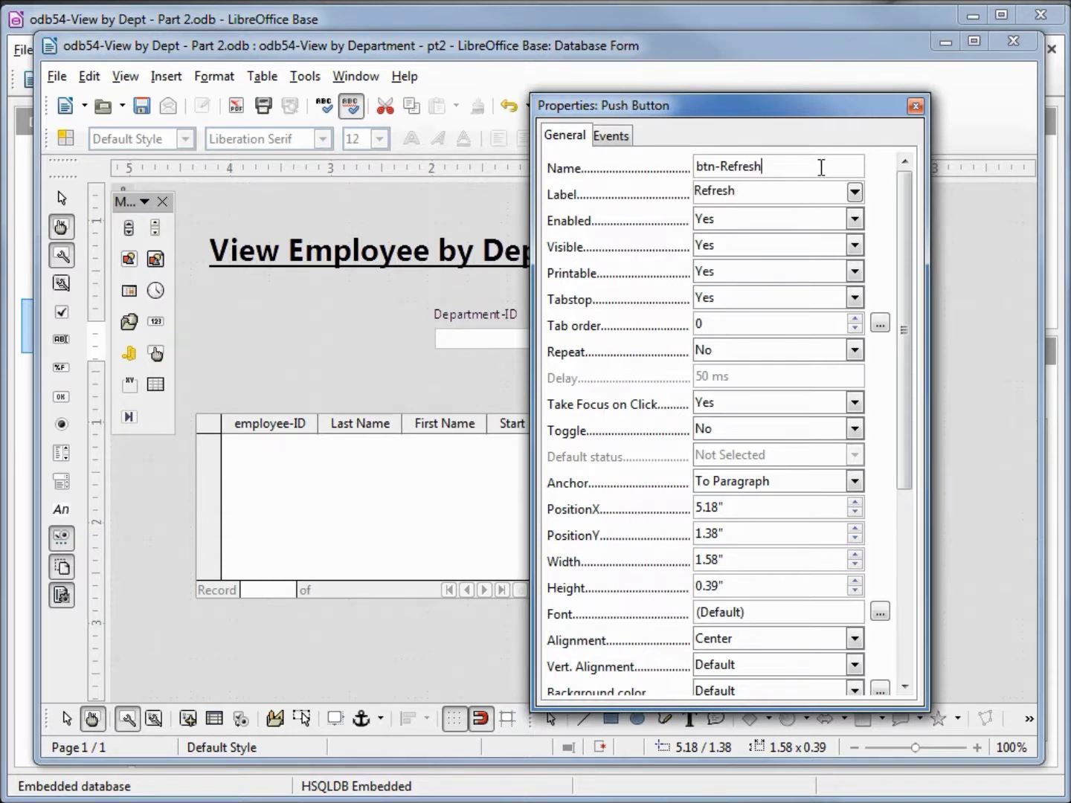
pyautogui.click(915, 107)
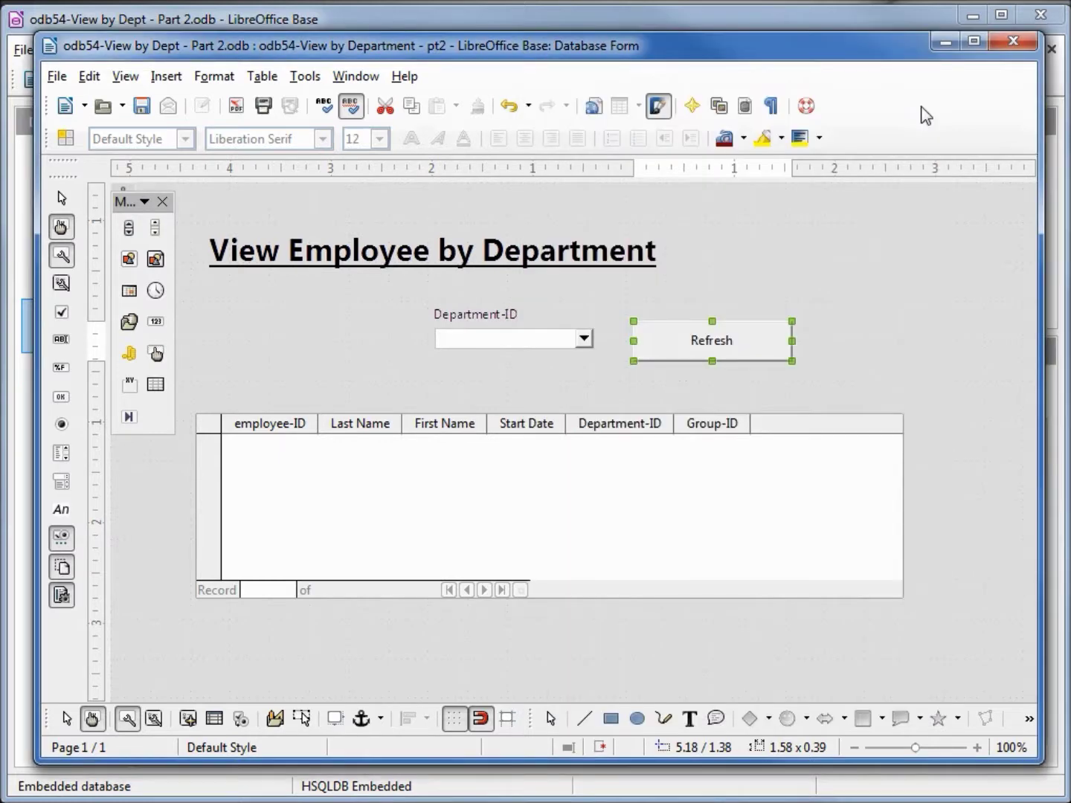
# Step: Switch the form out of design mode and test the Refresh button with Department-ID set to Accounting, saving the change
pyautogui.click(92, 719)
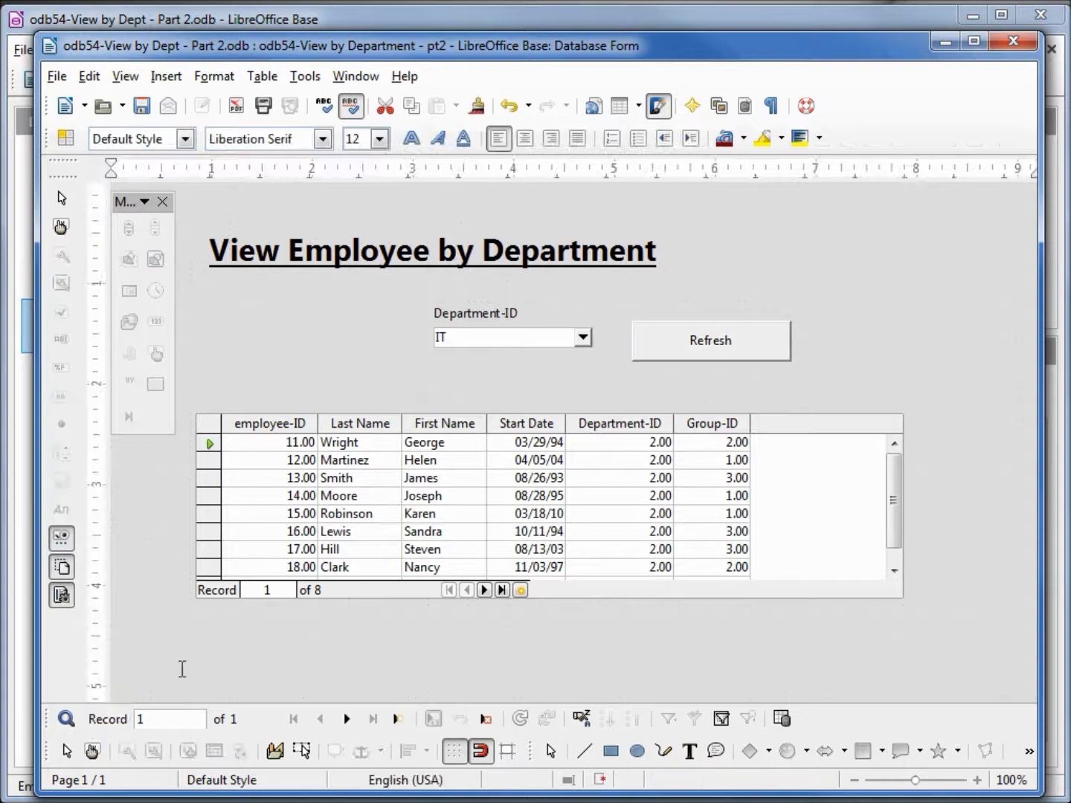
pyautogui.click(581, 338)
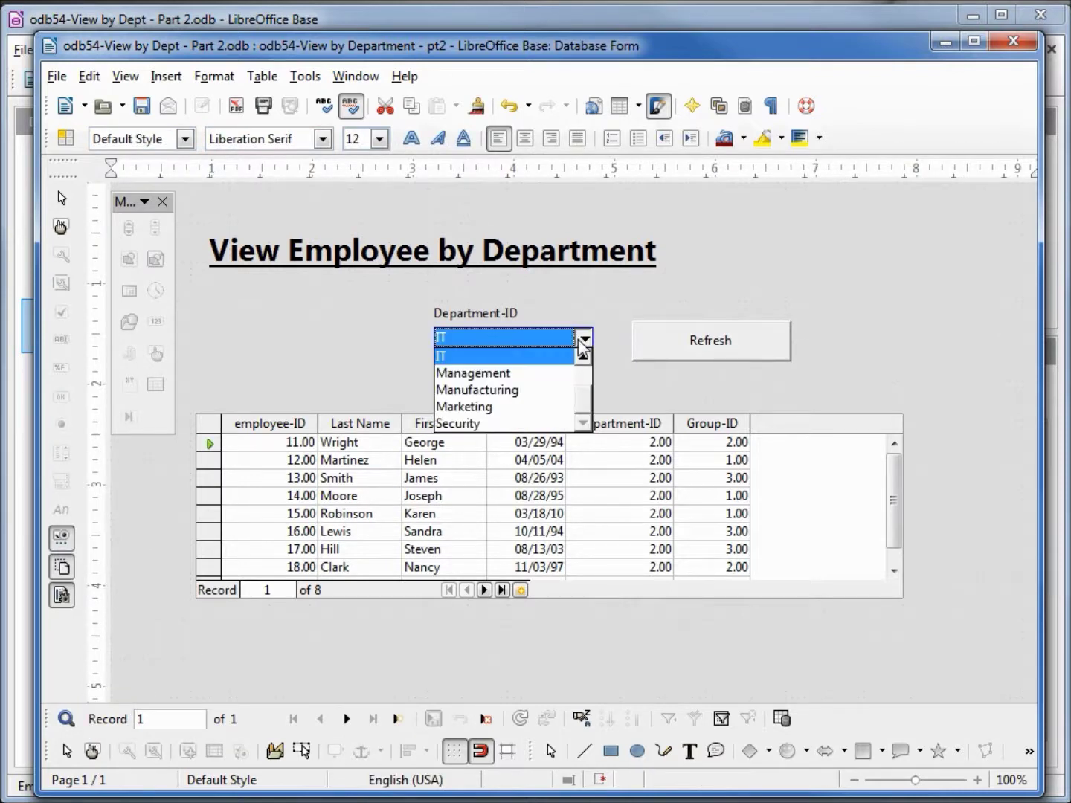
pyautogui.moveTo(584, 402); pyautogui.dragTo(585, 371)
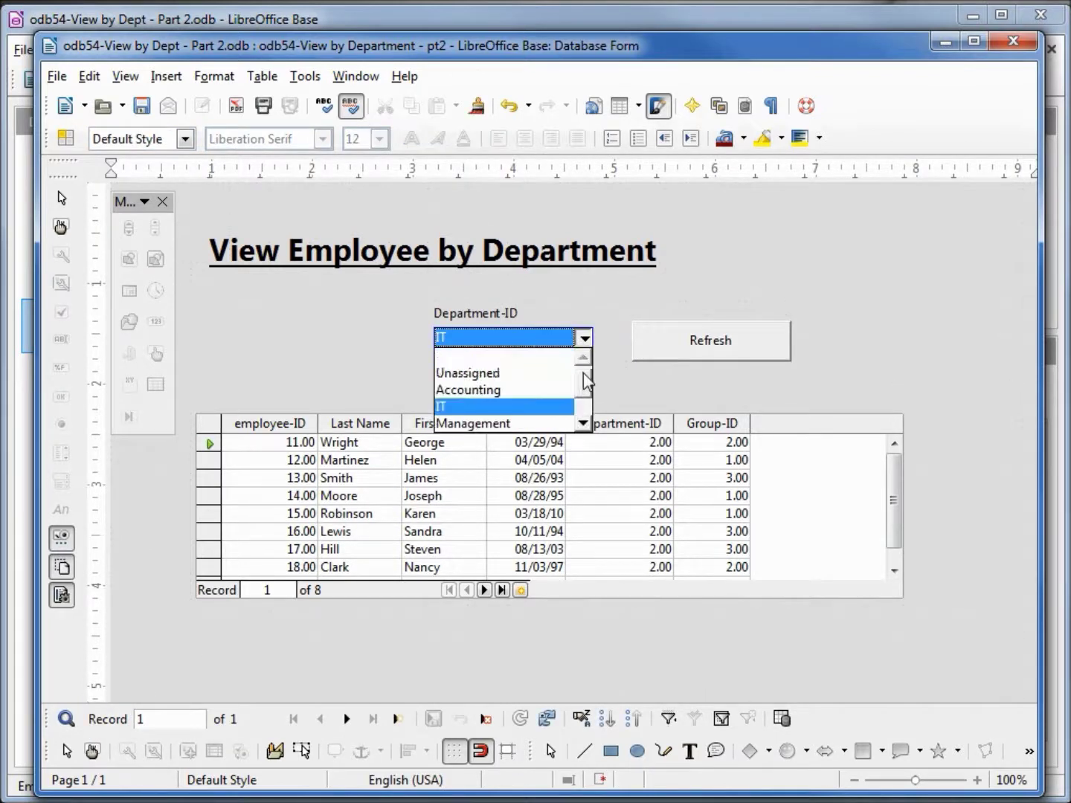
pyautogui.click(496, 394)
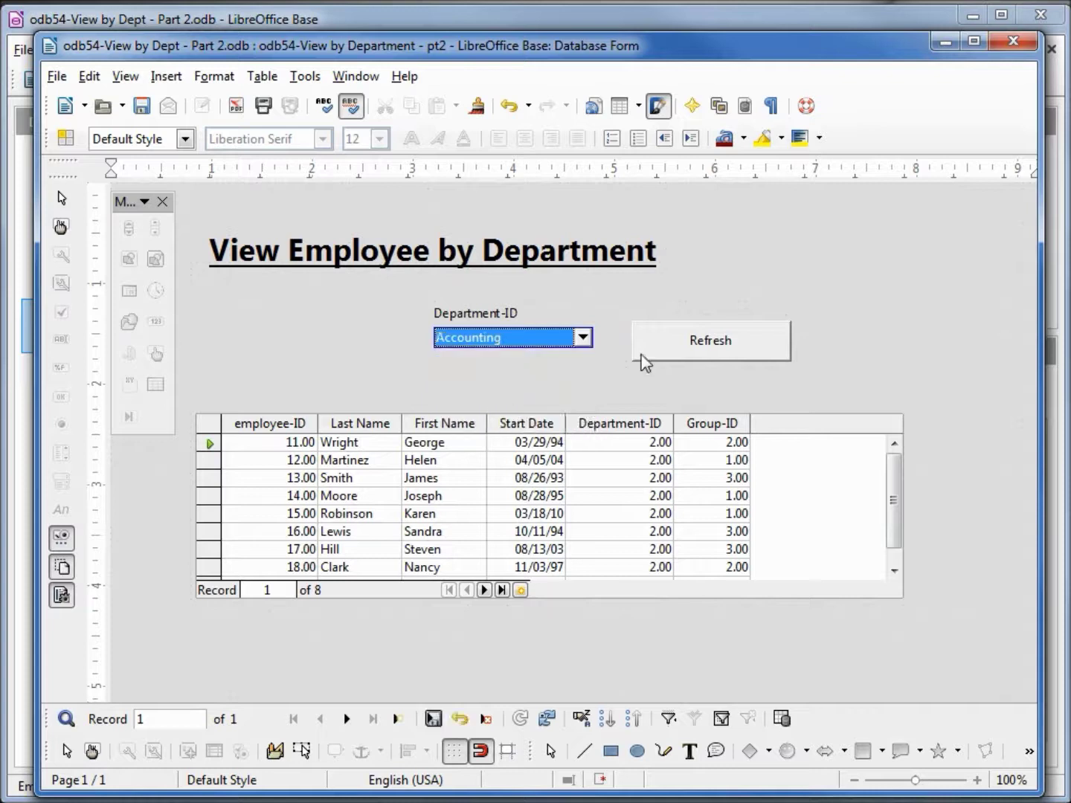
pyautogui.click(726, 349)
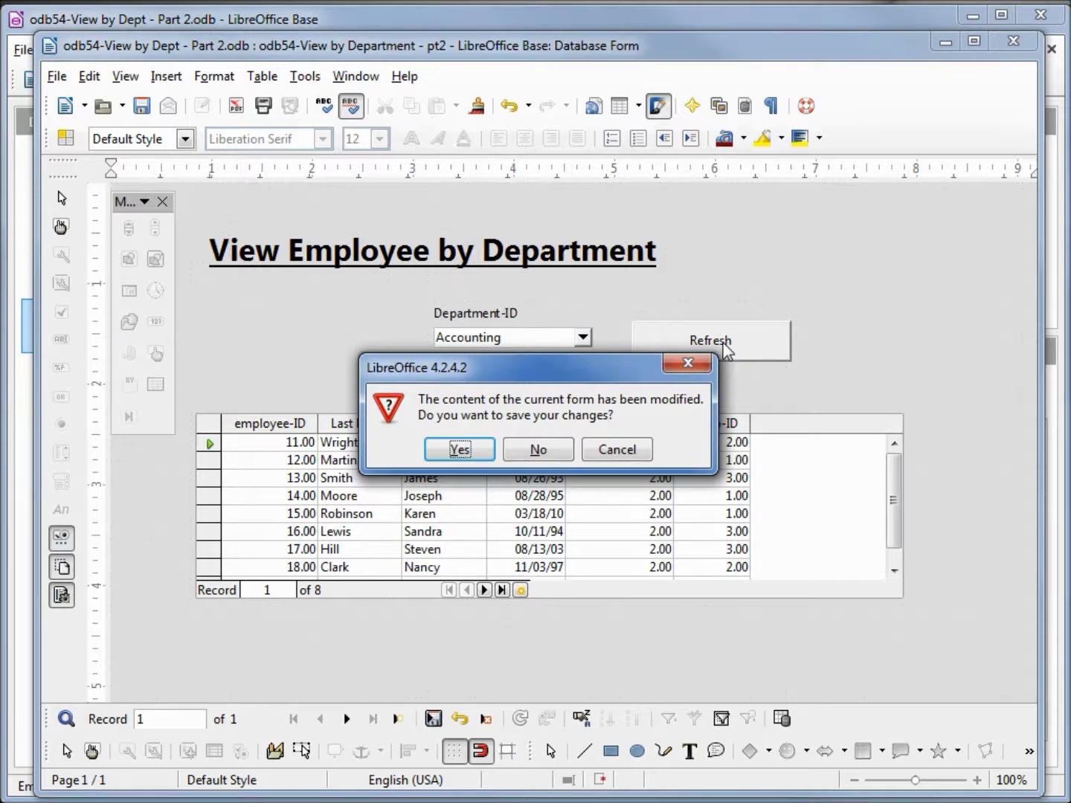
pyautogui.click(458, 450)
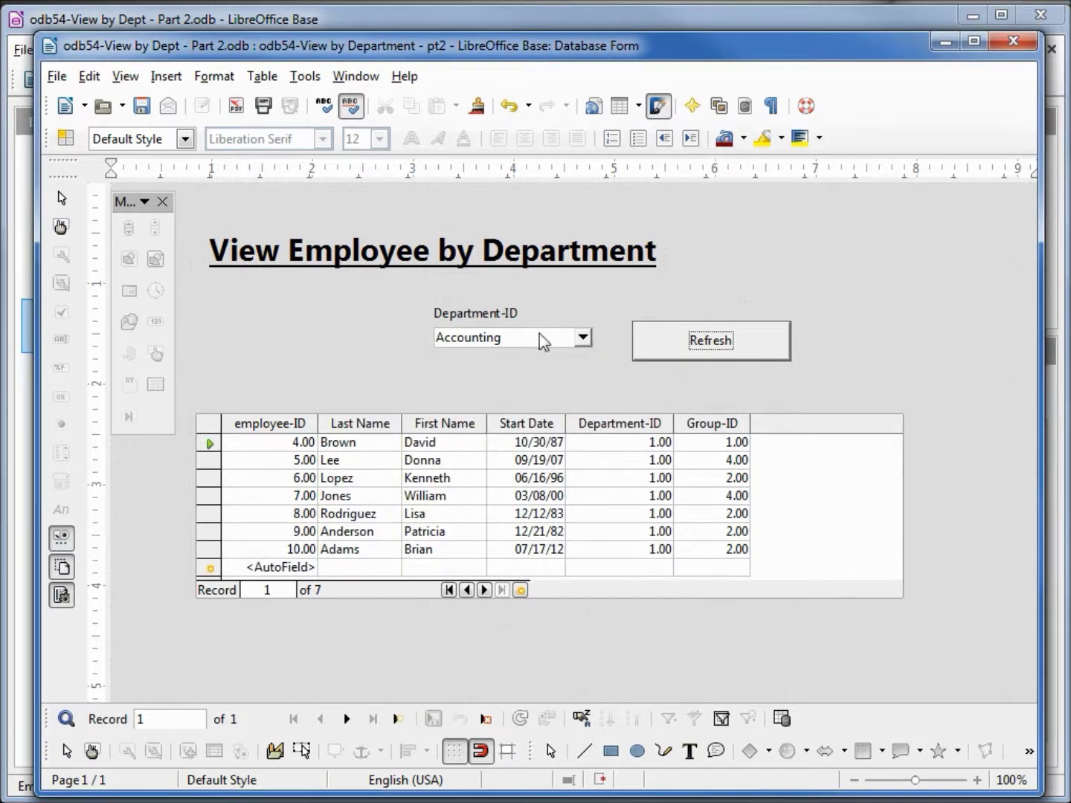
# Step: Set Department-ID to Management, refresh the form while saving the change, and return to design mode
pyautogui.click(582, 338)
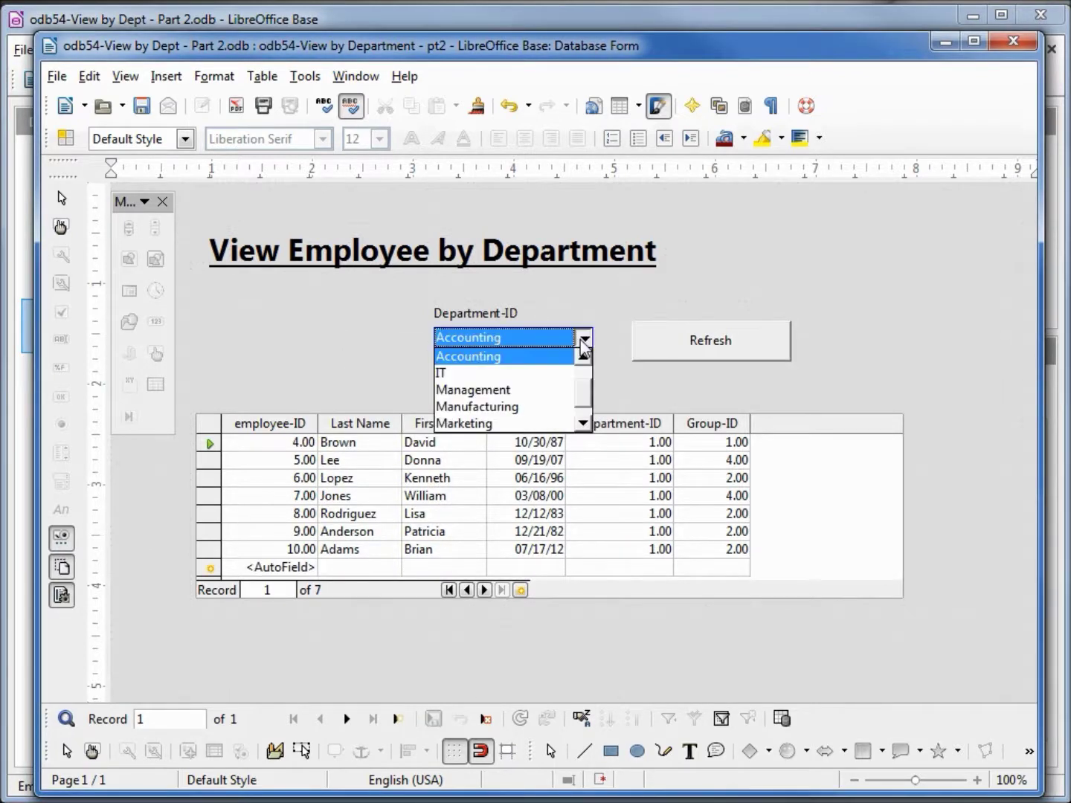
pyautogui.click(530, 397)
pyautogui.click(732, 345)
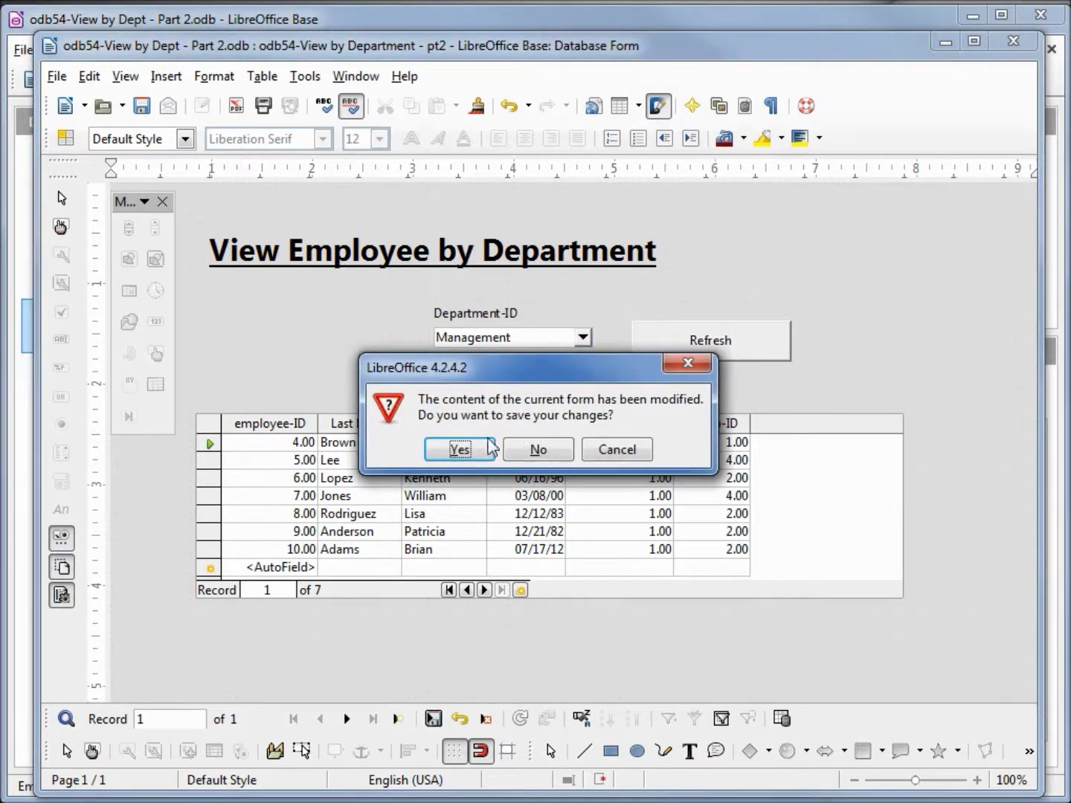
pyautogui.click(455, 450)
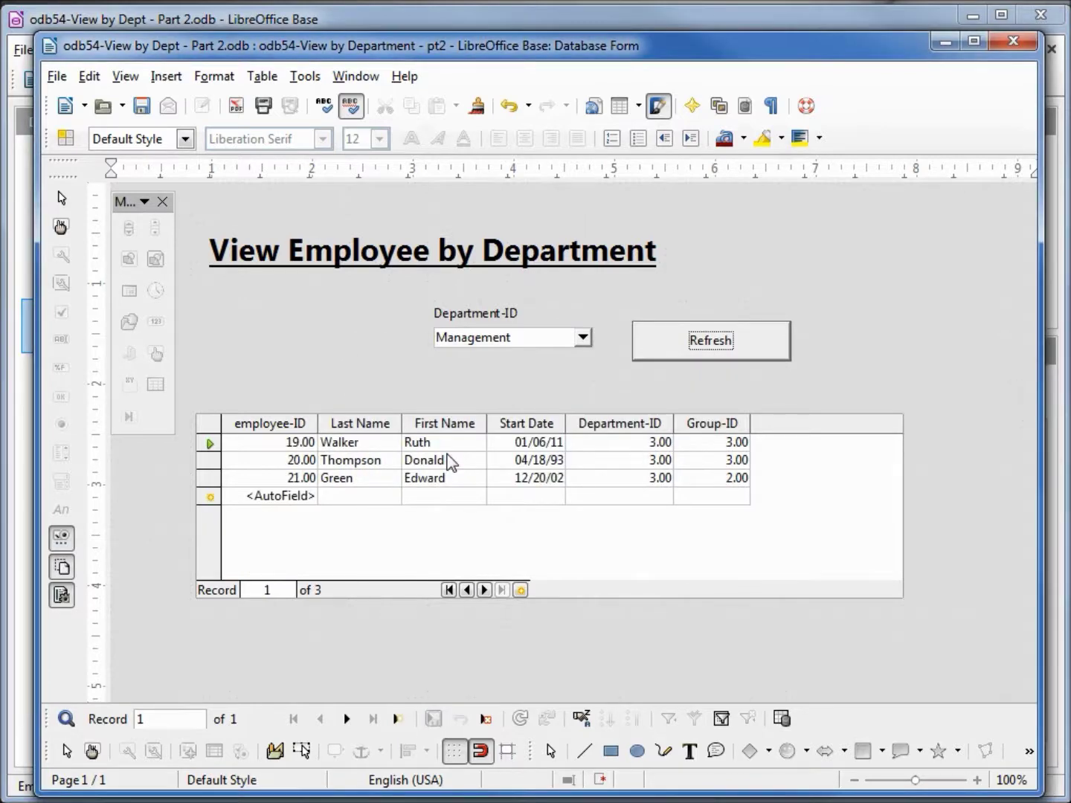
pyautogui.click(92, 751)
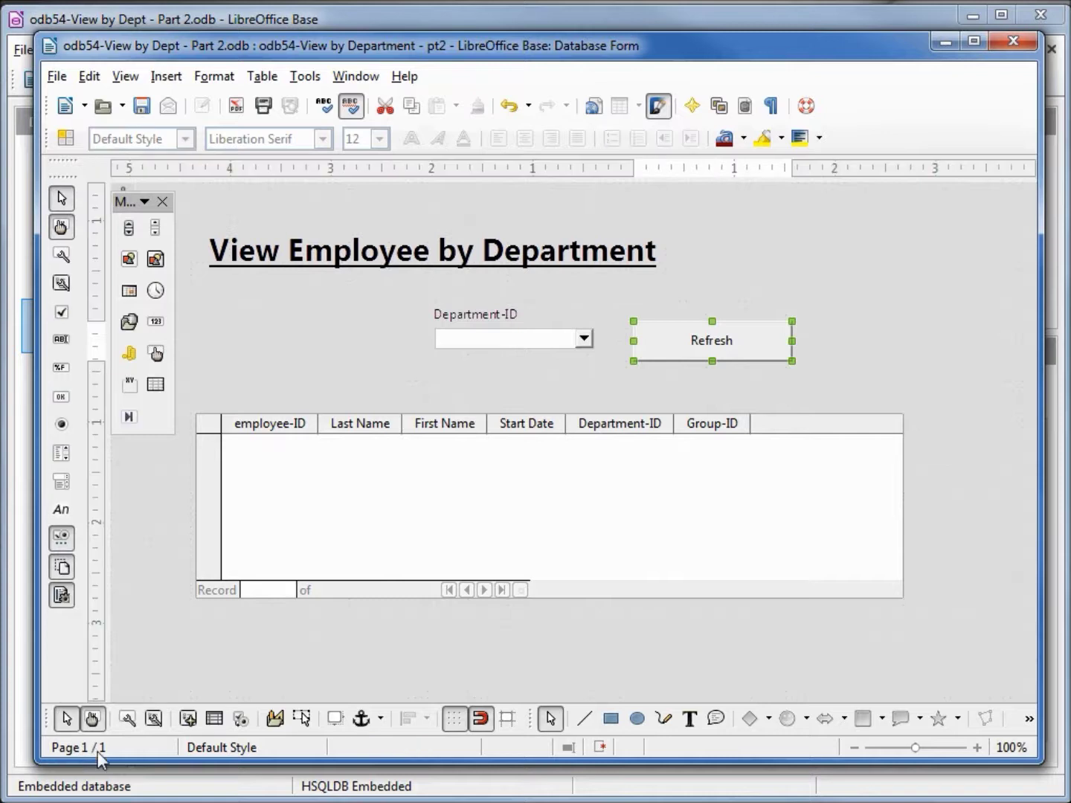
# Step: Move btn-Refresh from the main form into SubForm in the Form Navigator, and close the navigator
pyautogui.click(189, 719)
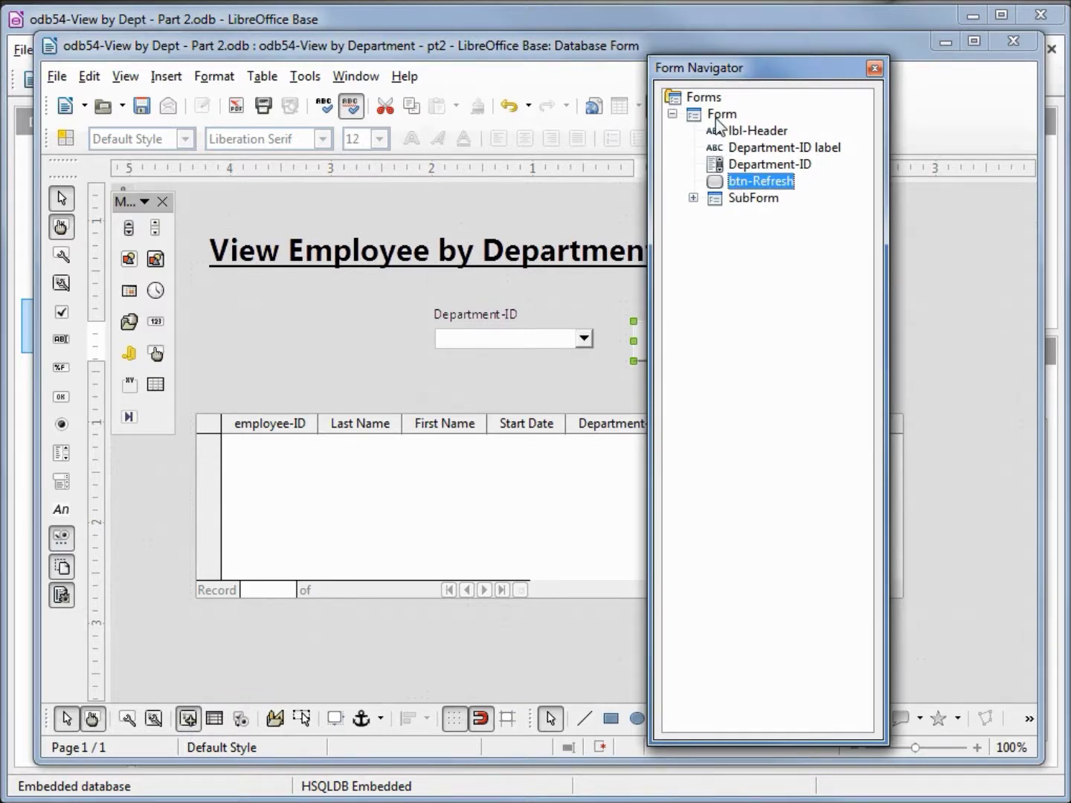
pyautogui.click(693, 199)
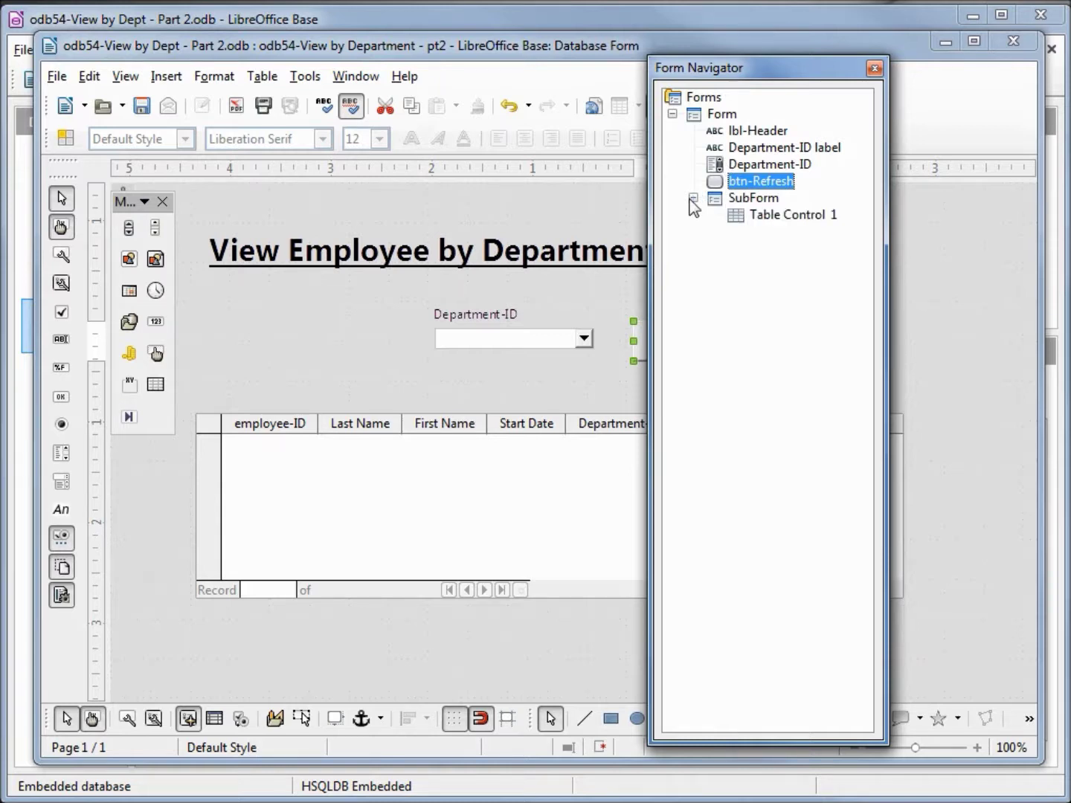
pyautogui.moveTo(716, 184); pyautogui.dragTo(744, 201)
pyautogui.moveTo(743, 197); pyautogui.dragTo(744, 197)
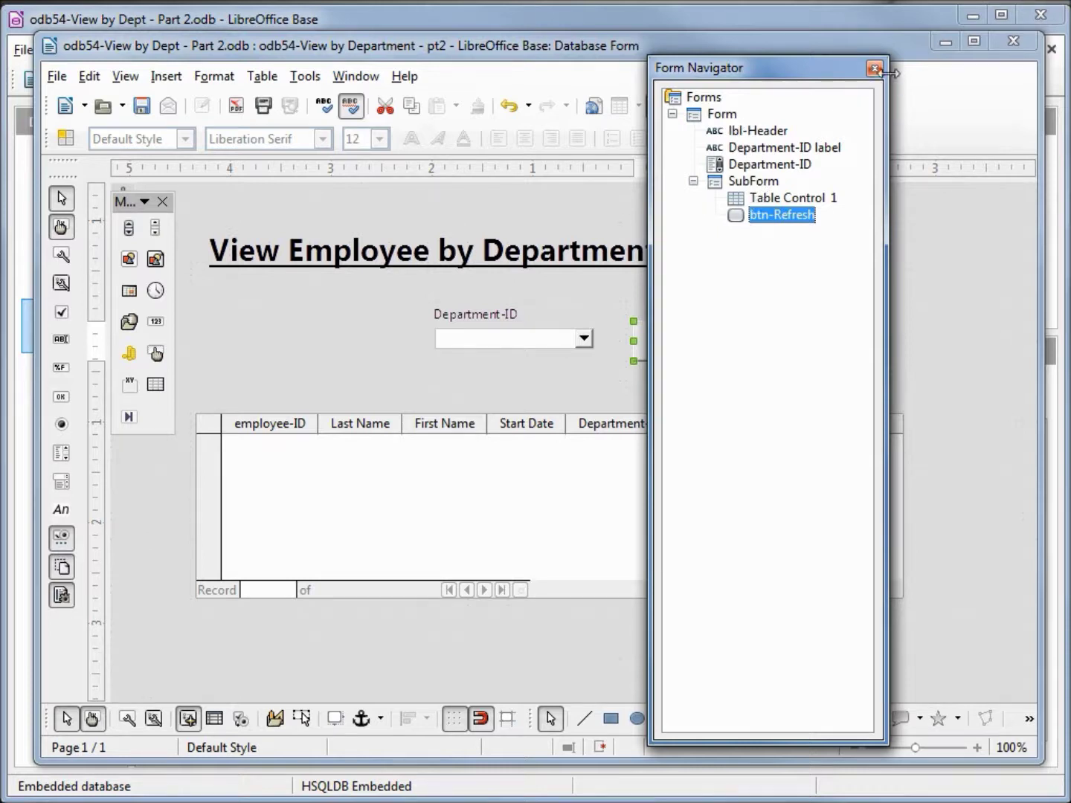
pyautogui.click(874, 70)
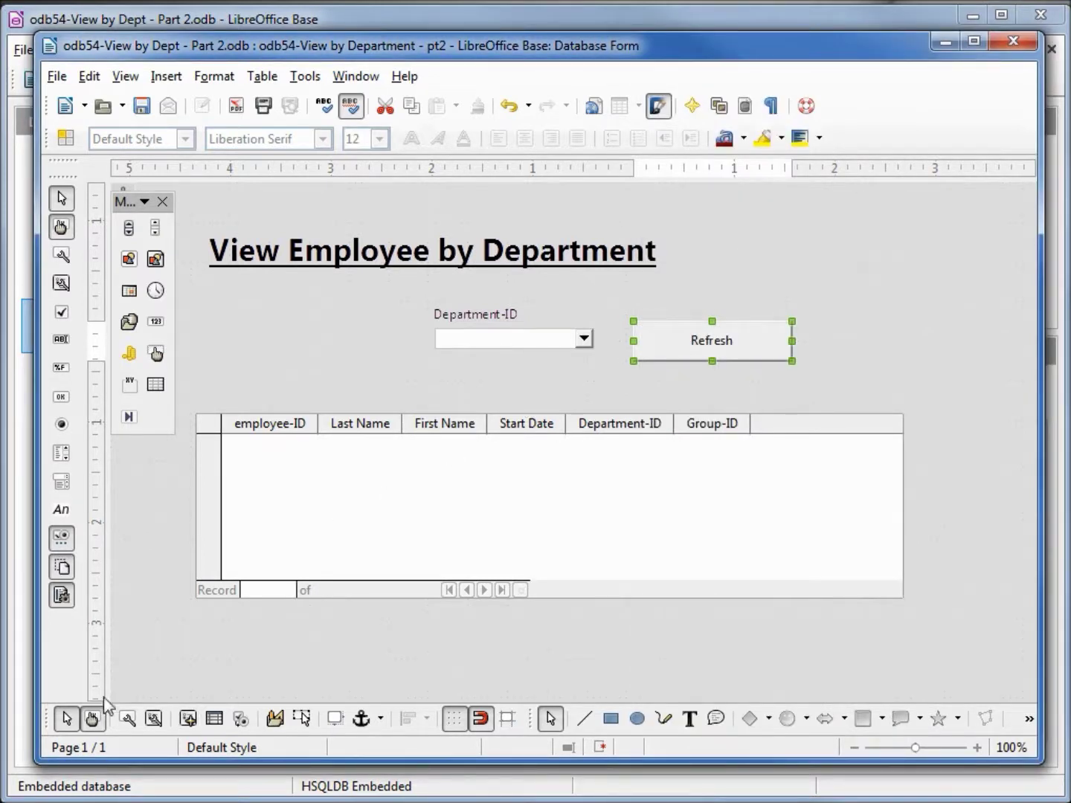
# Step: Switch the form out of design mode and test the Refresh button with Department-ID set to IT
pyautogui.click(91, 719)
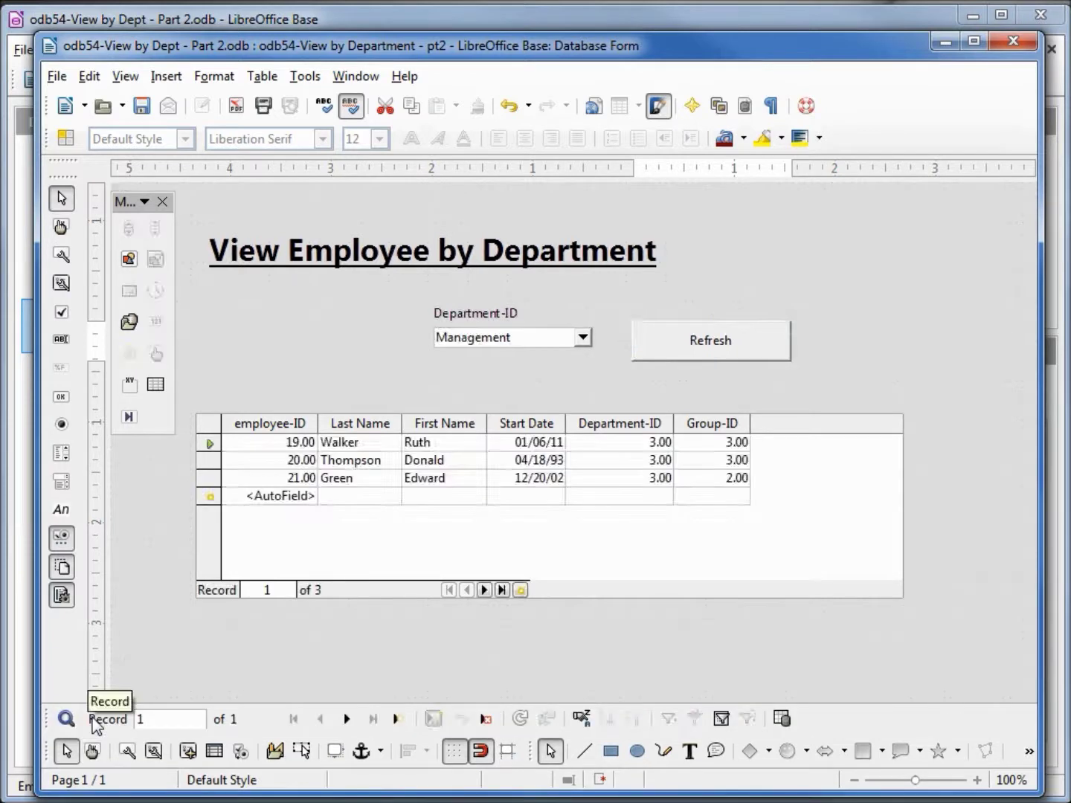
pyautogui.click(584, 340)
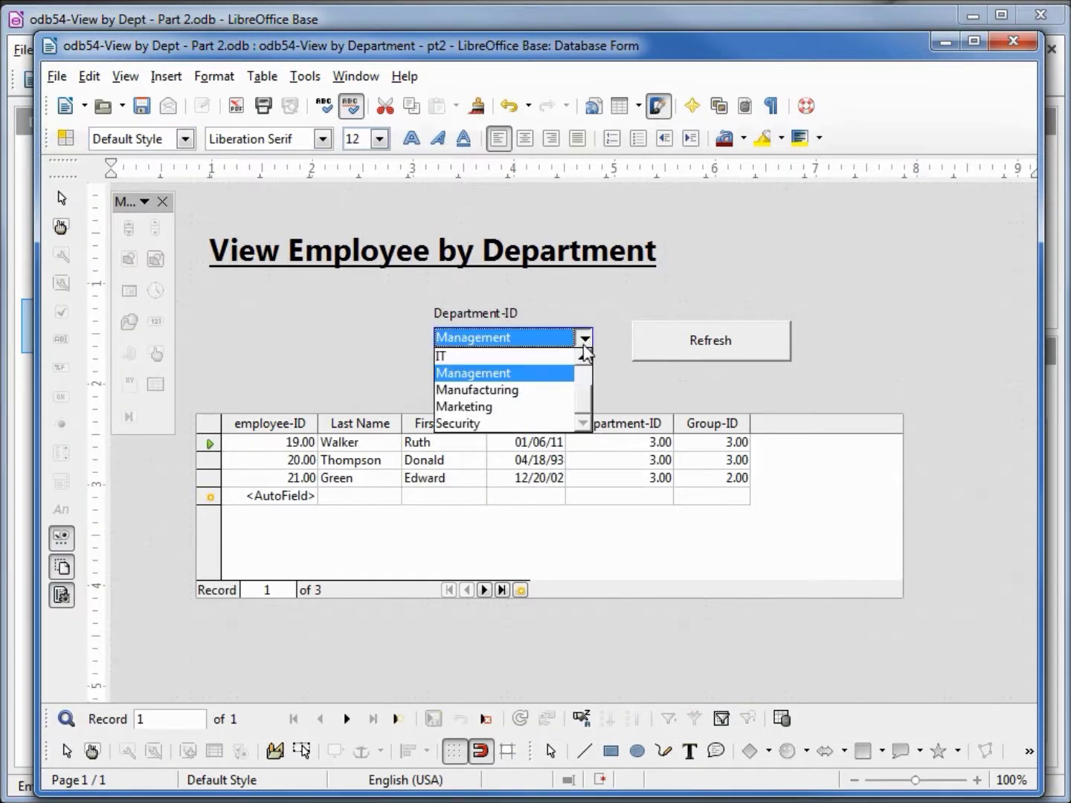
pyautogui.click(560, 360)
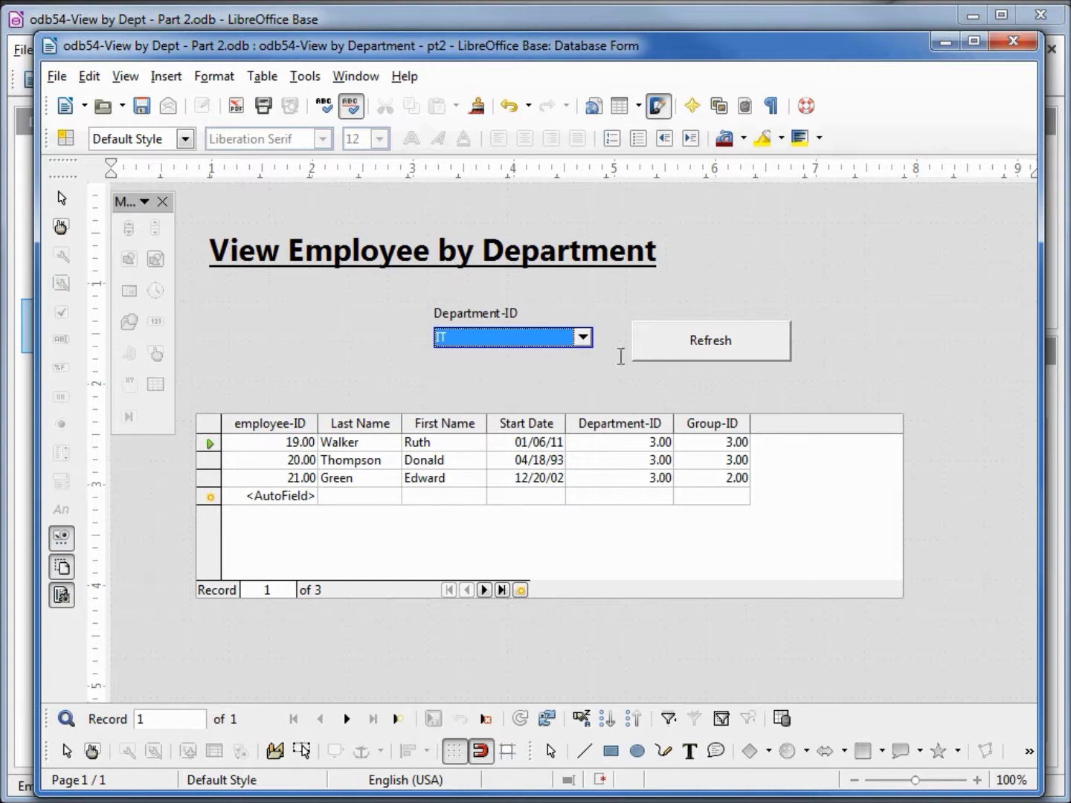
pyautogui.click(705, 347)
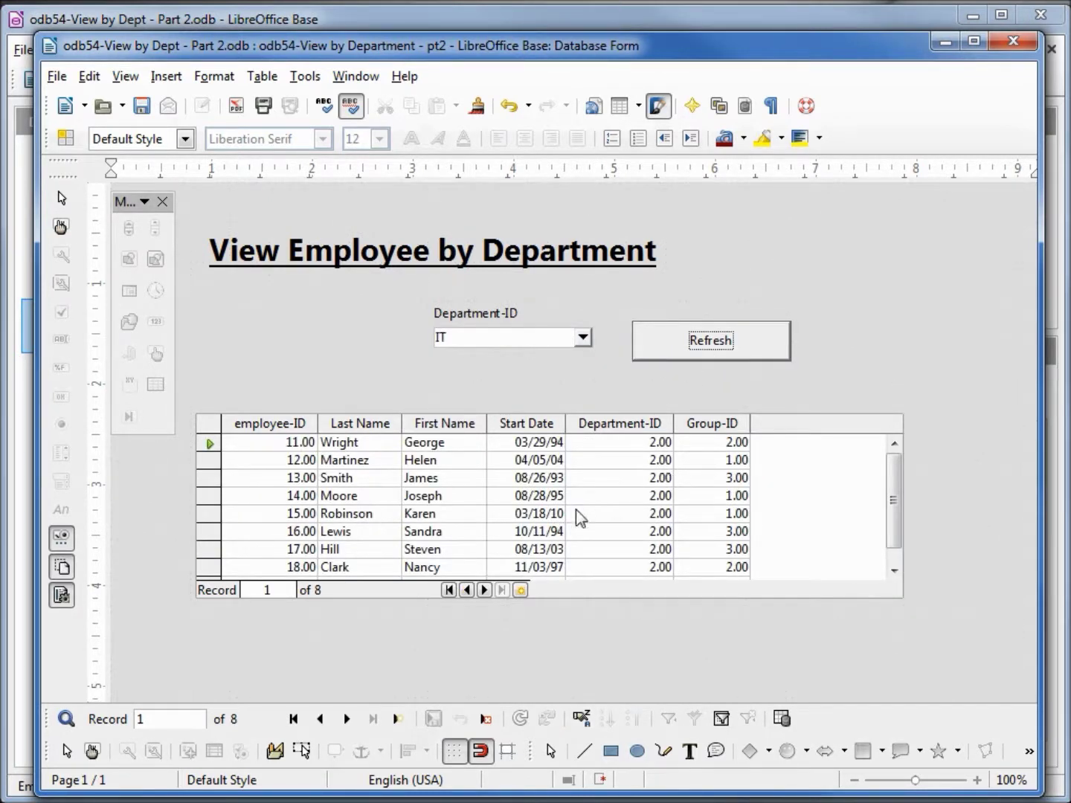
# Step: Set Department-ID to Marketing, refresh the employee table, and return to design mode
pyautogui.click(584, 338)
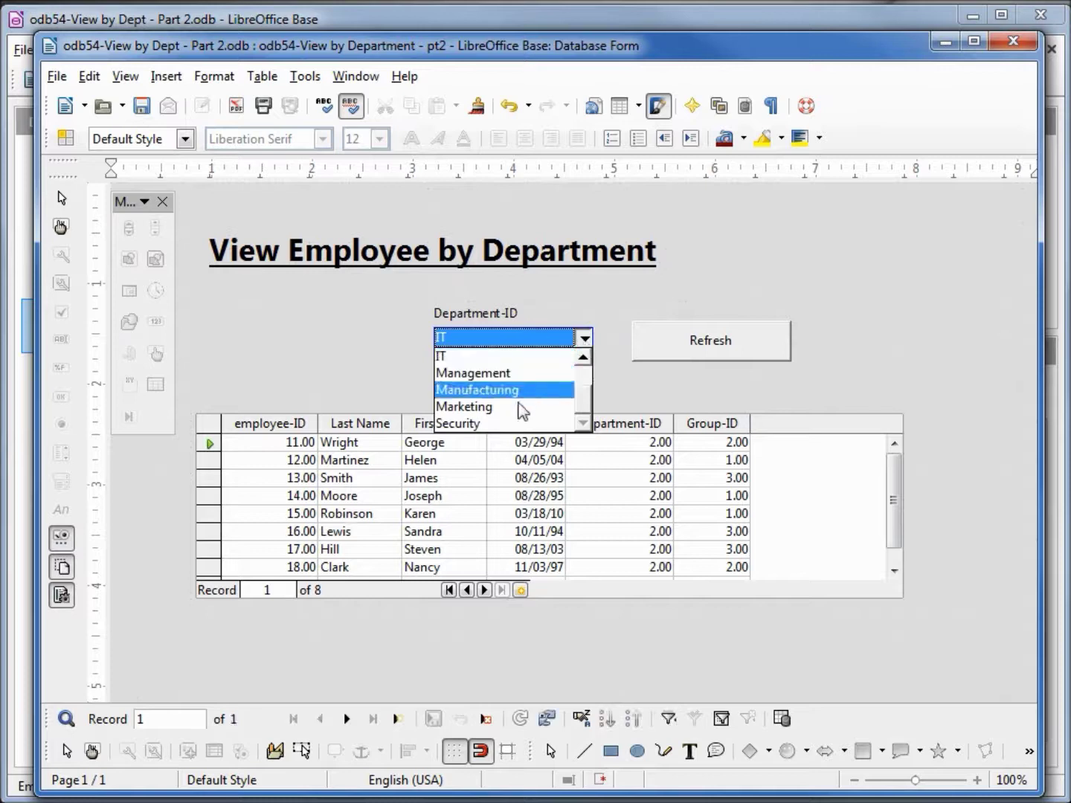
pyautogui.click(512, 407)
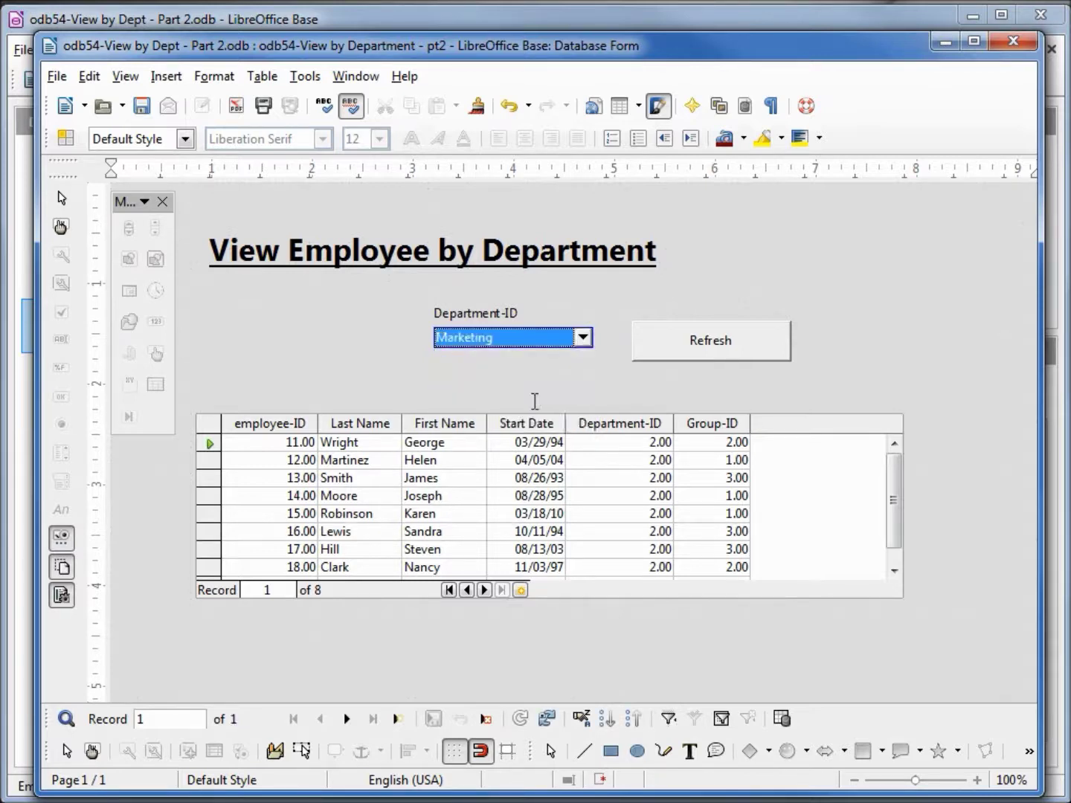
pyautogui.click(725, 343)
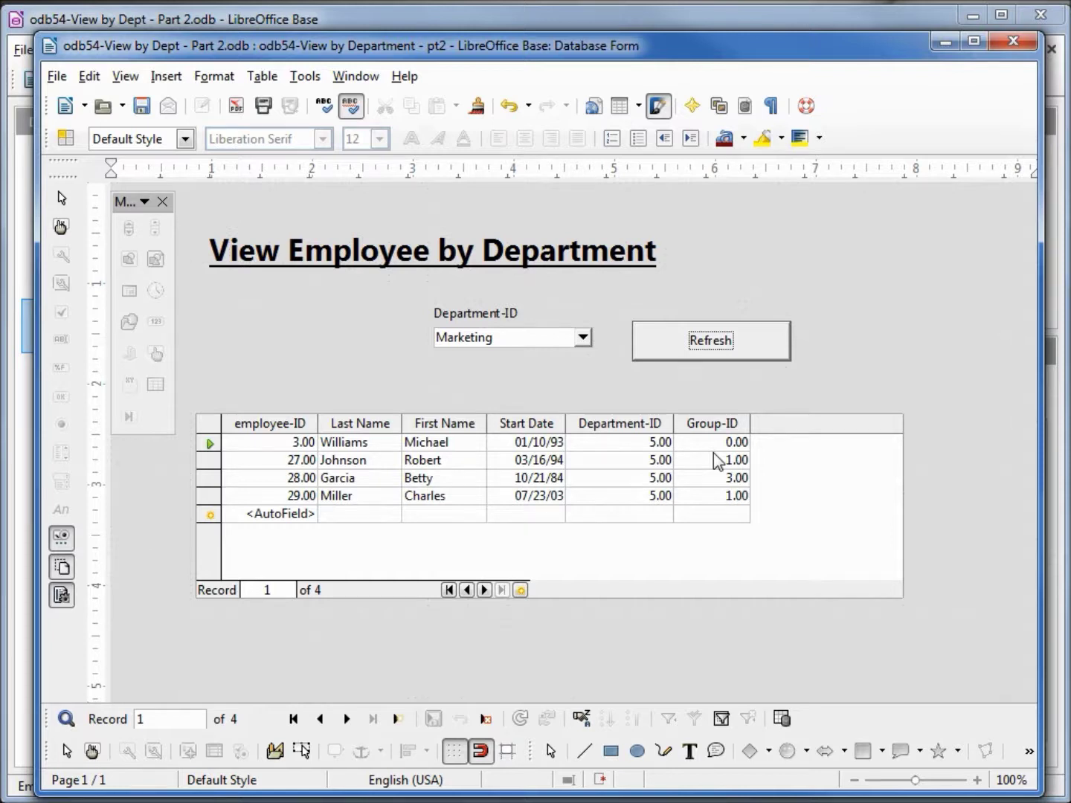
pyautogui.click(89, 753)
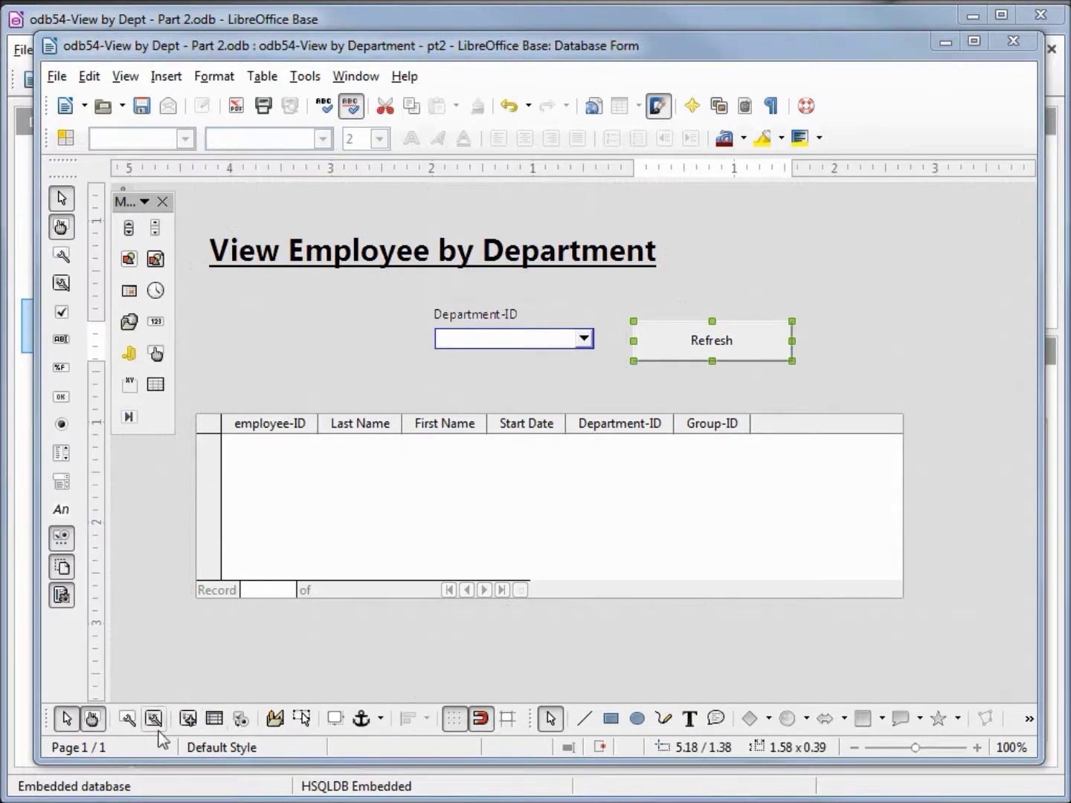
# Step: Replace the Department-ID and Group-ID columns of the employee table with list boxes
pyautogui.rightClick(635, 432)
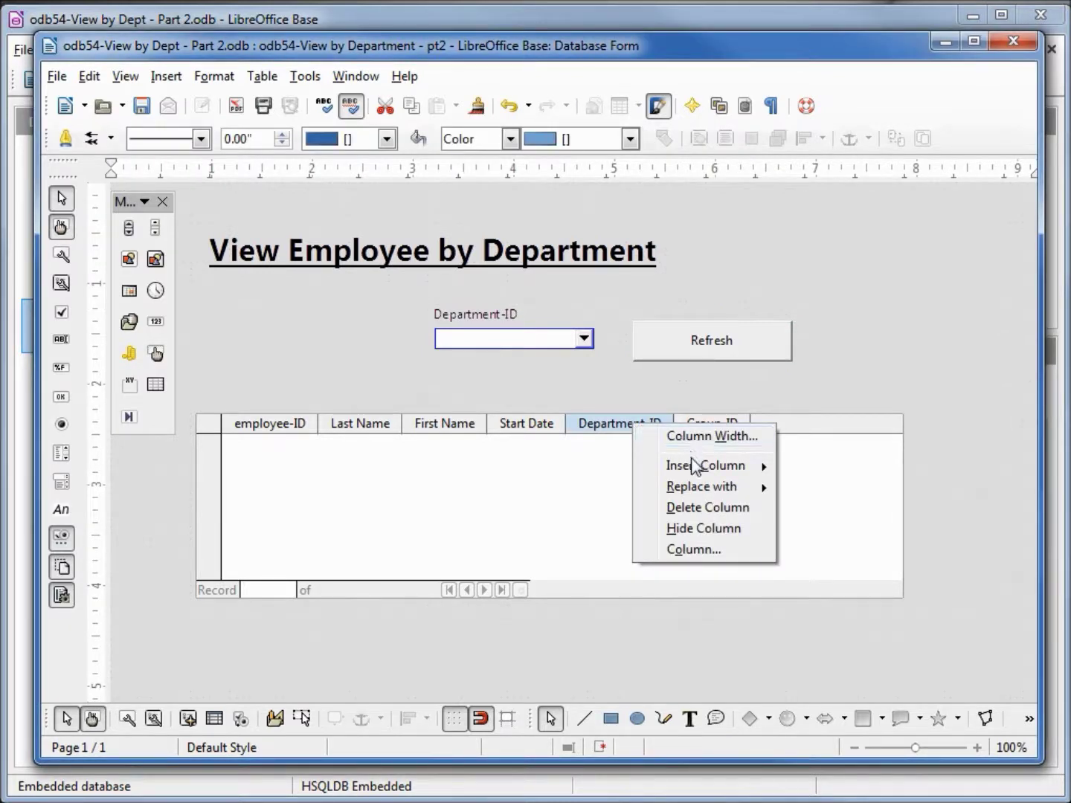
pyautogui.moveTo(703, 490)
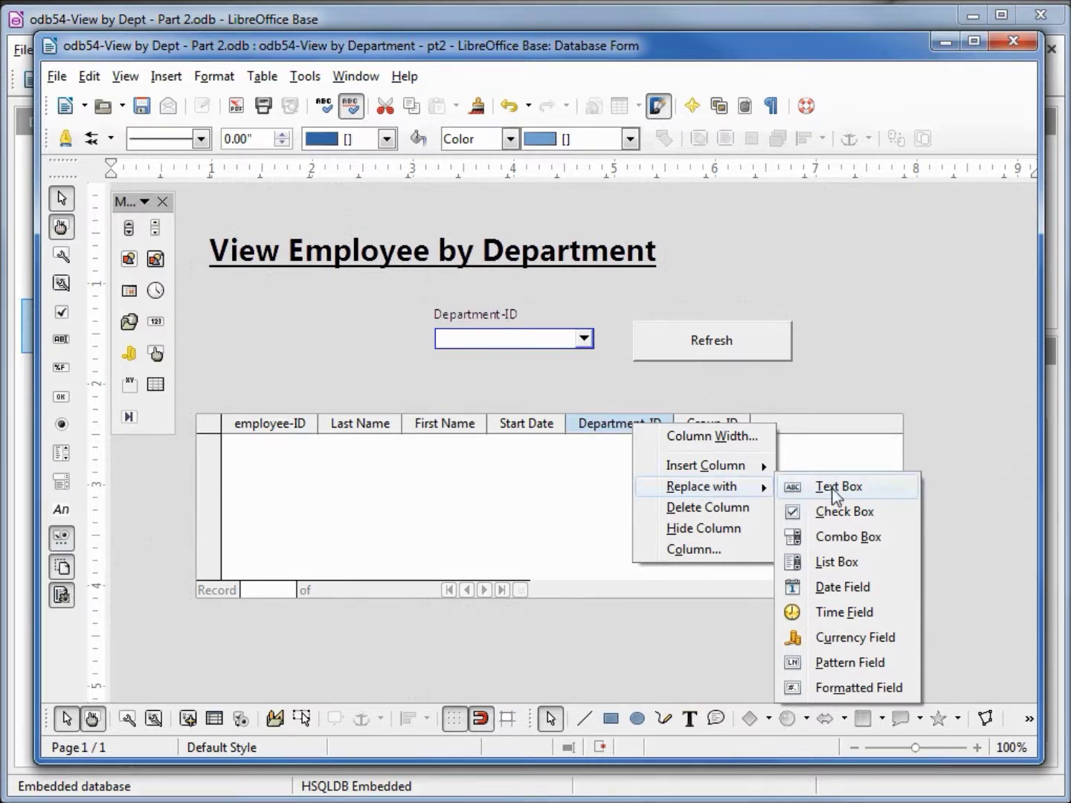
pyautogui.click(850, 566)
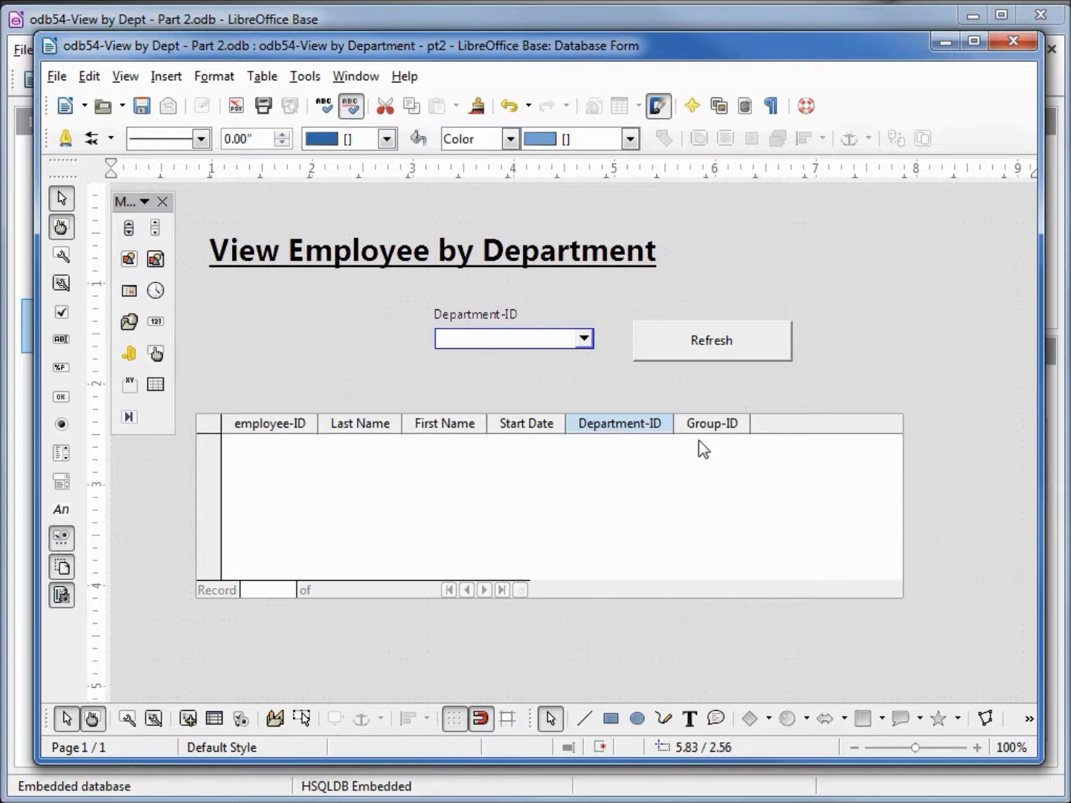
pyautogui.rightClick(723, 422)
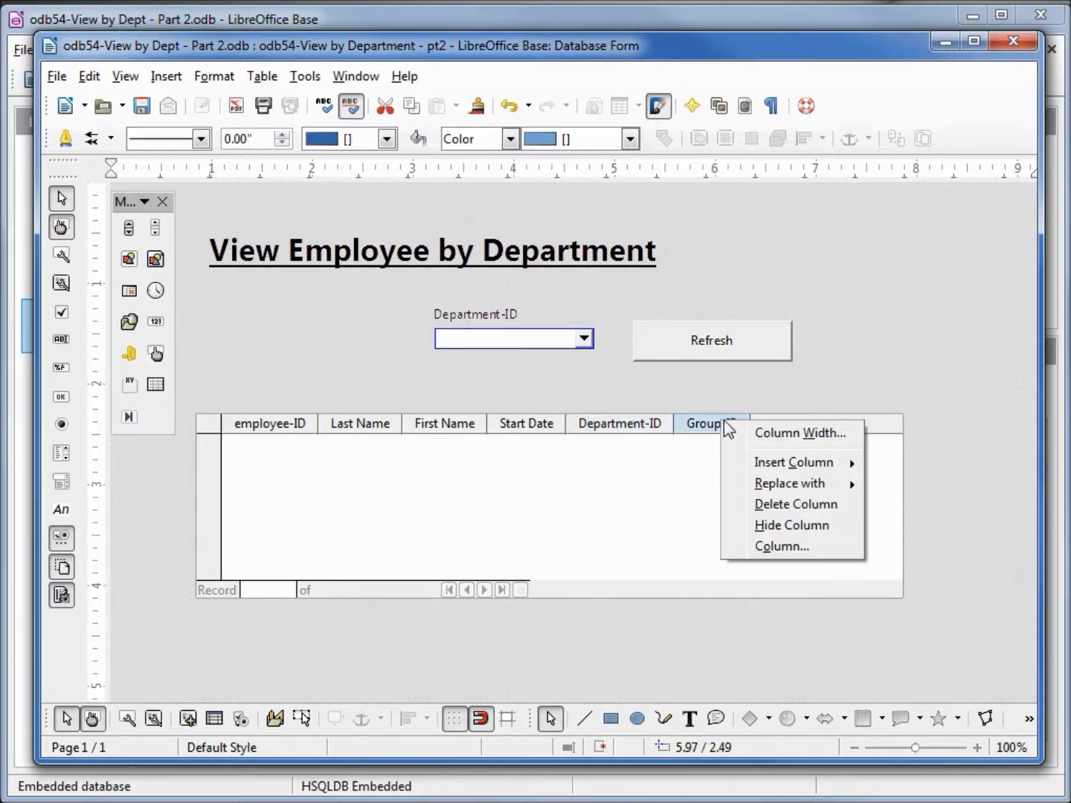
pyautogui.moveTo(786, 484)
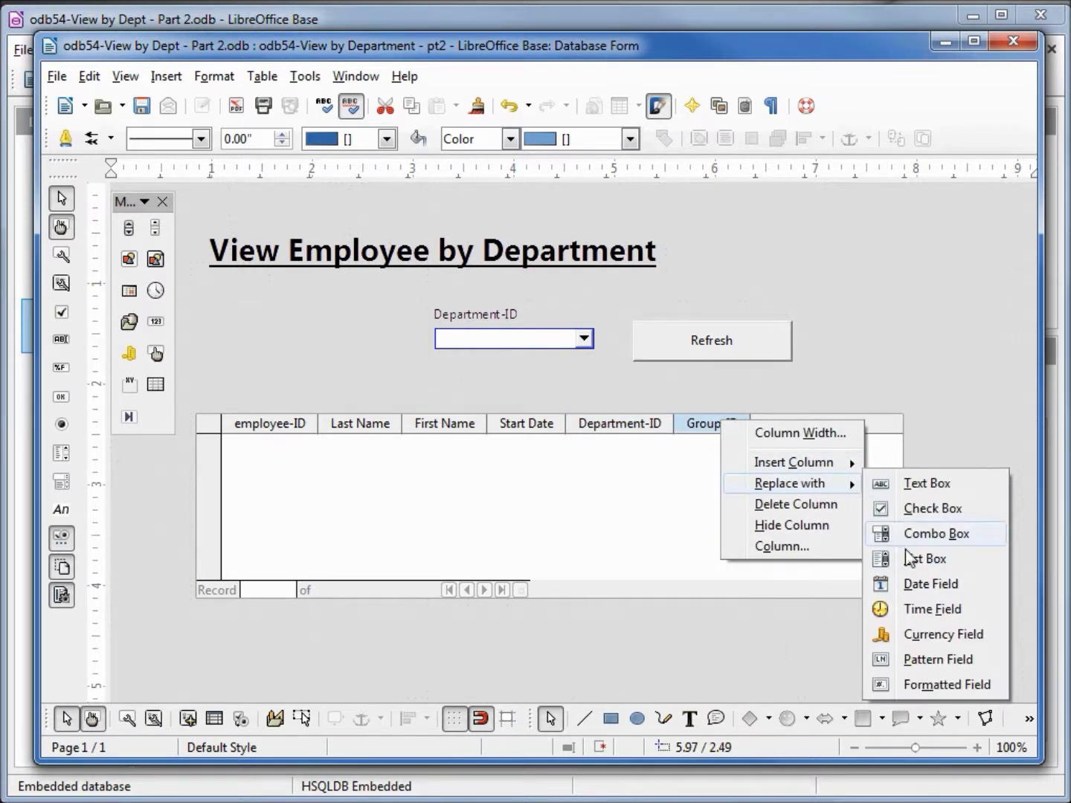
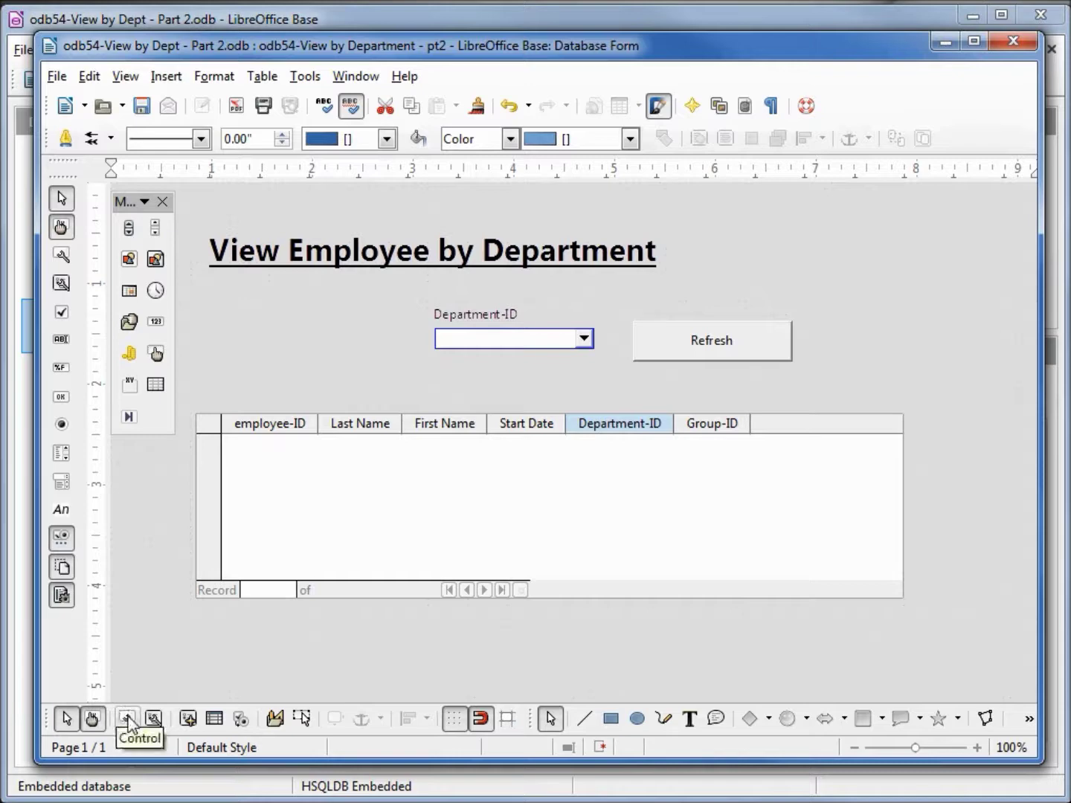
# Step: Open the Department-ID column's control properties, change its label to "Department" and its name to "lst-Dept"
pyautogui.click(129, 720)
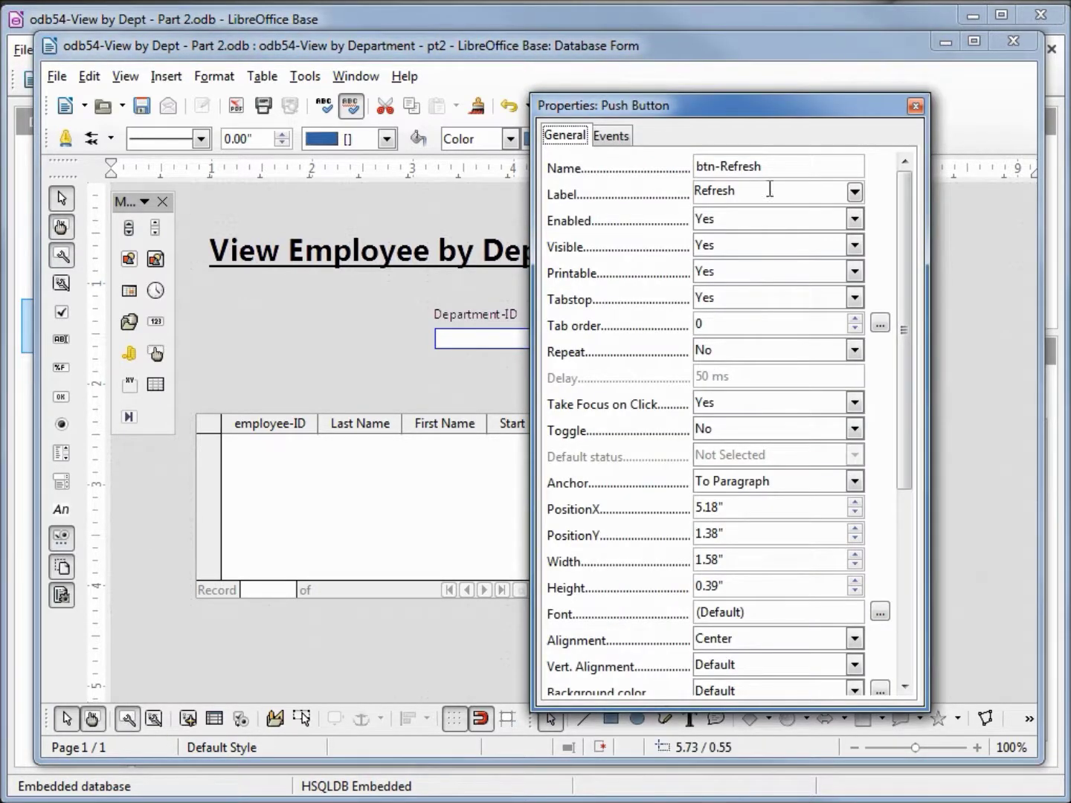
pyautogui.moveTo(841, 112); pyautogui.dragTo(437, 112)
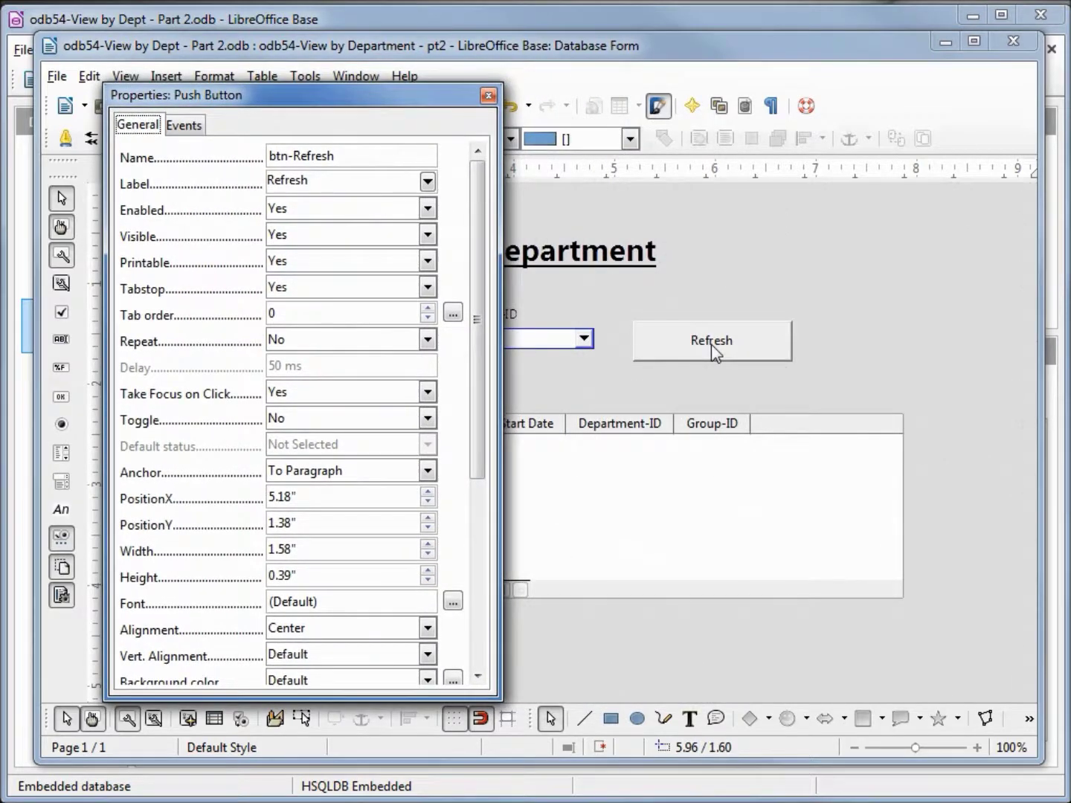
pyautogui.click(631, 424)
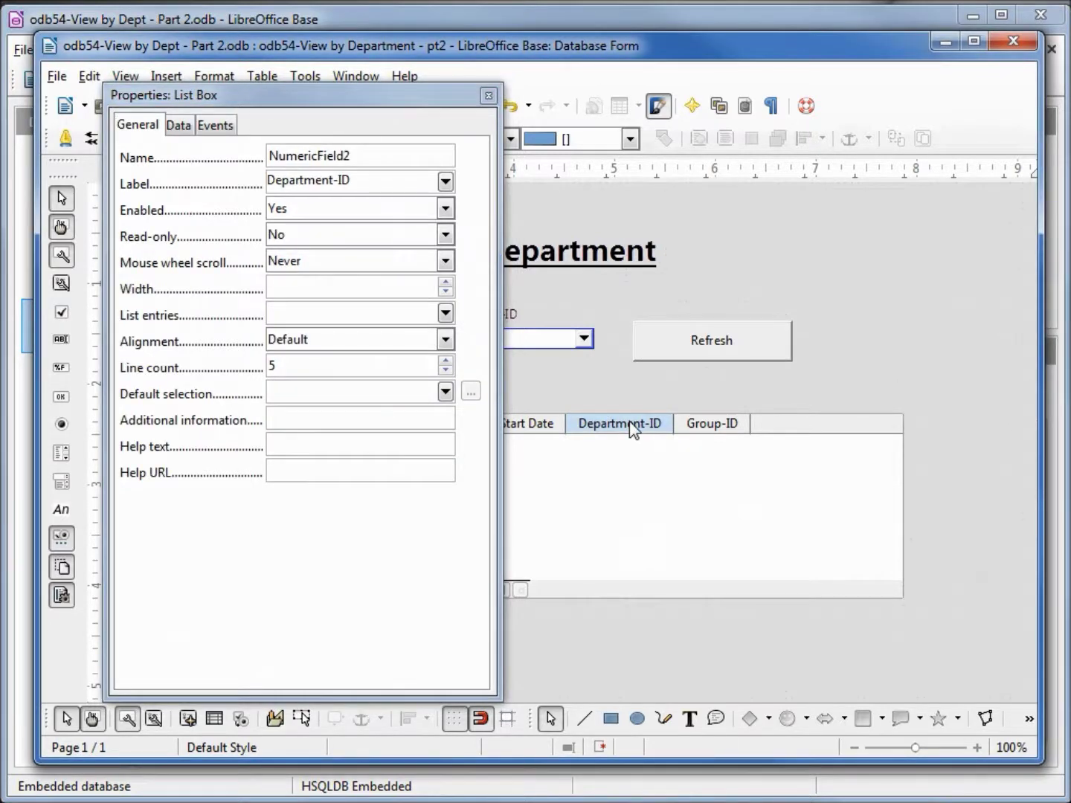
pyautogui.click(368, 180)
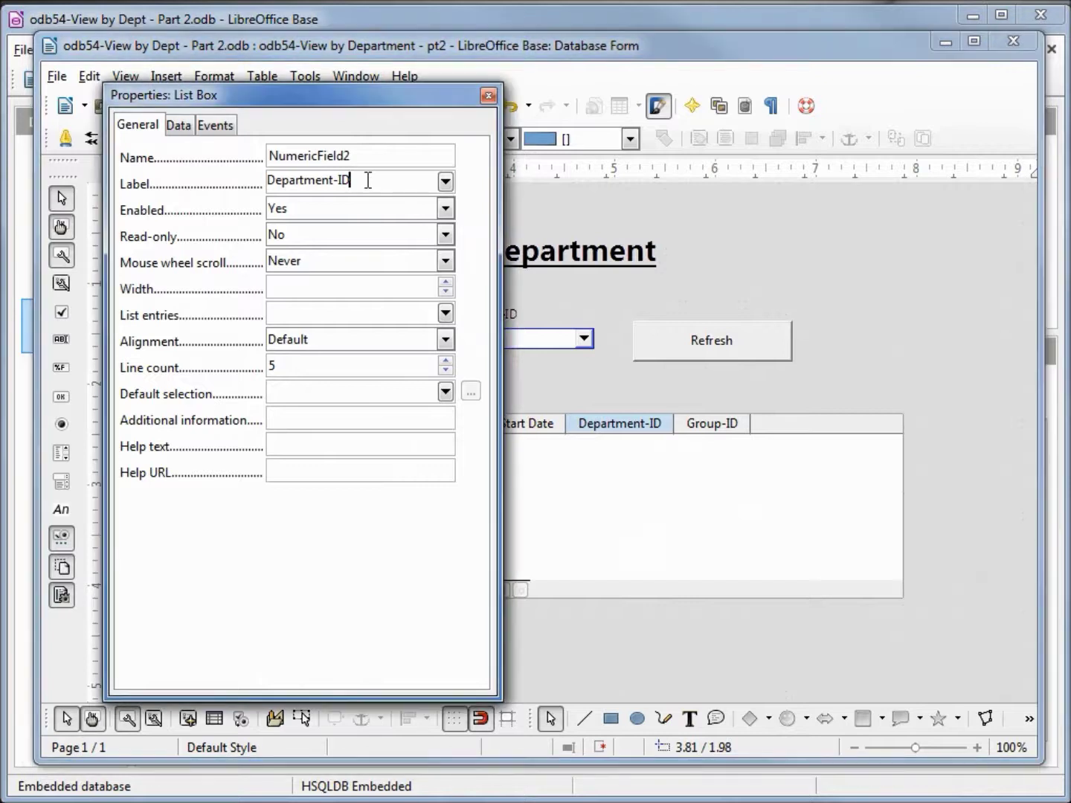
pyautogui.press('BackSpace')
pyautogui.press('BackSpace')
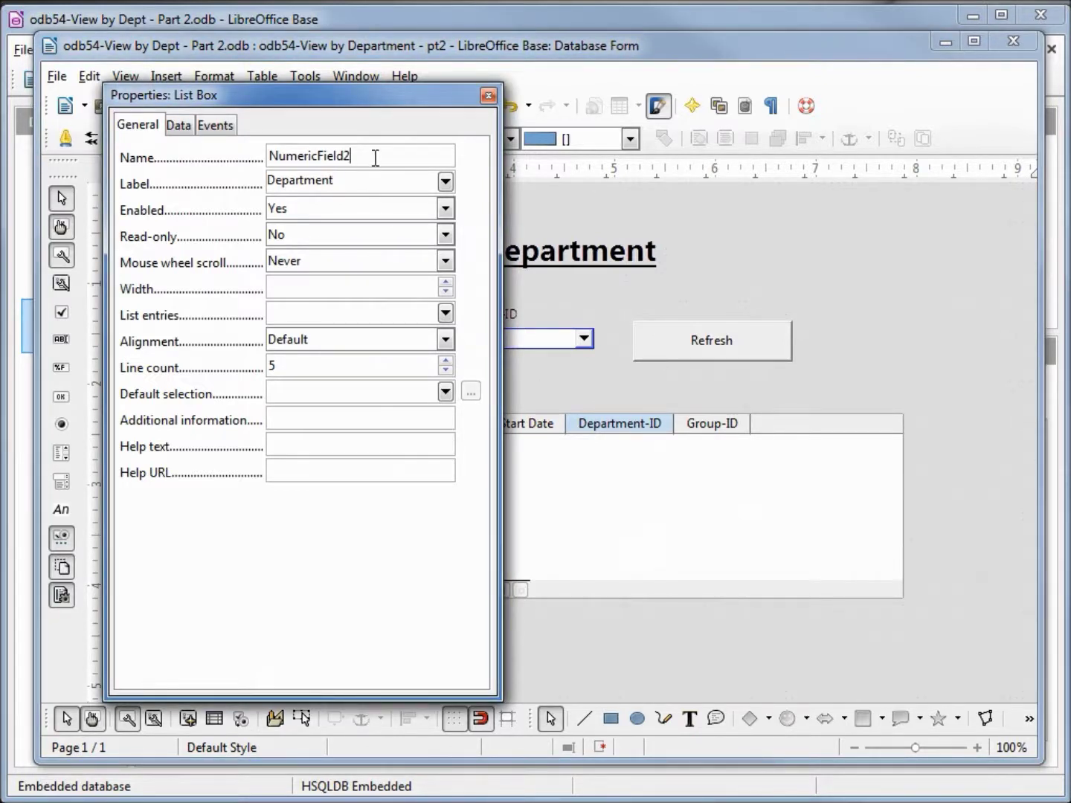
pyautogui.doubleClick(374, 157)
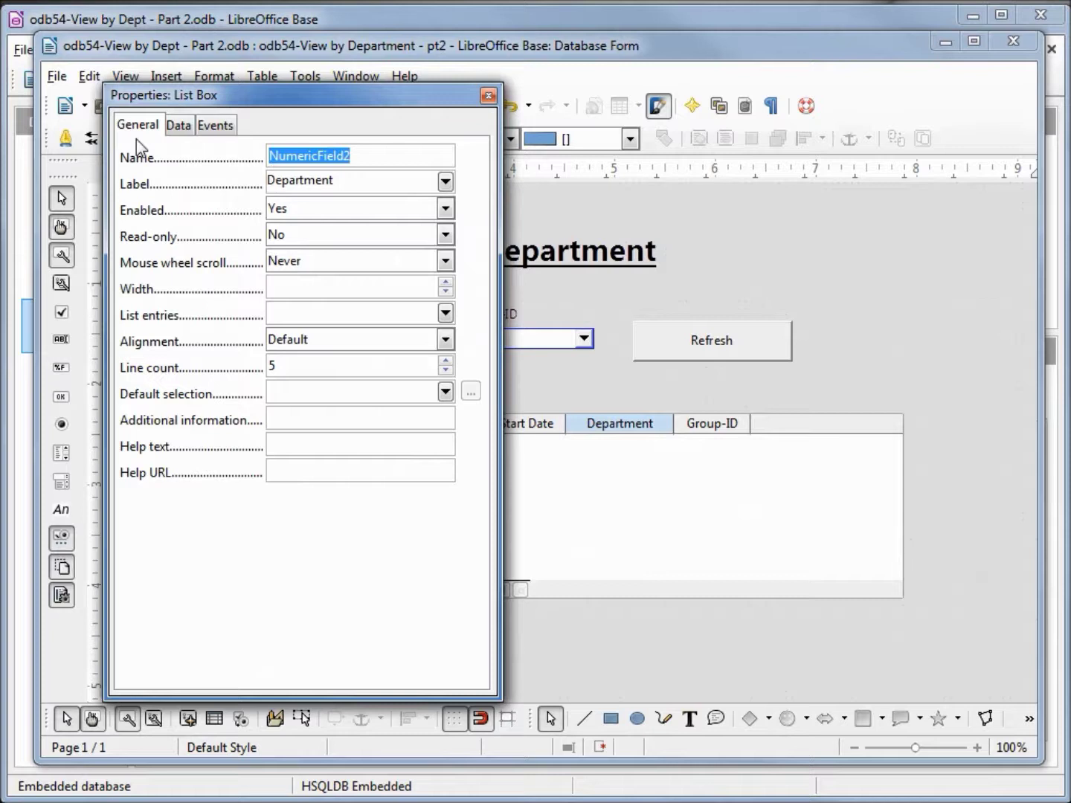
pyautogui.write('lst')
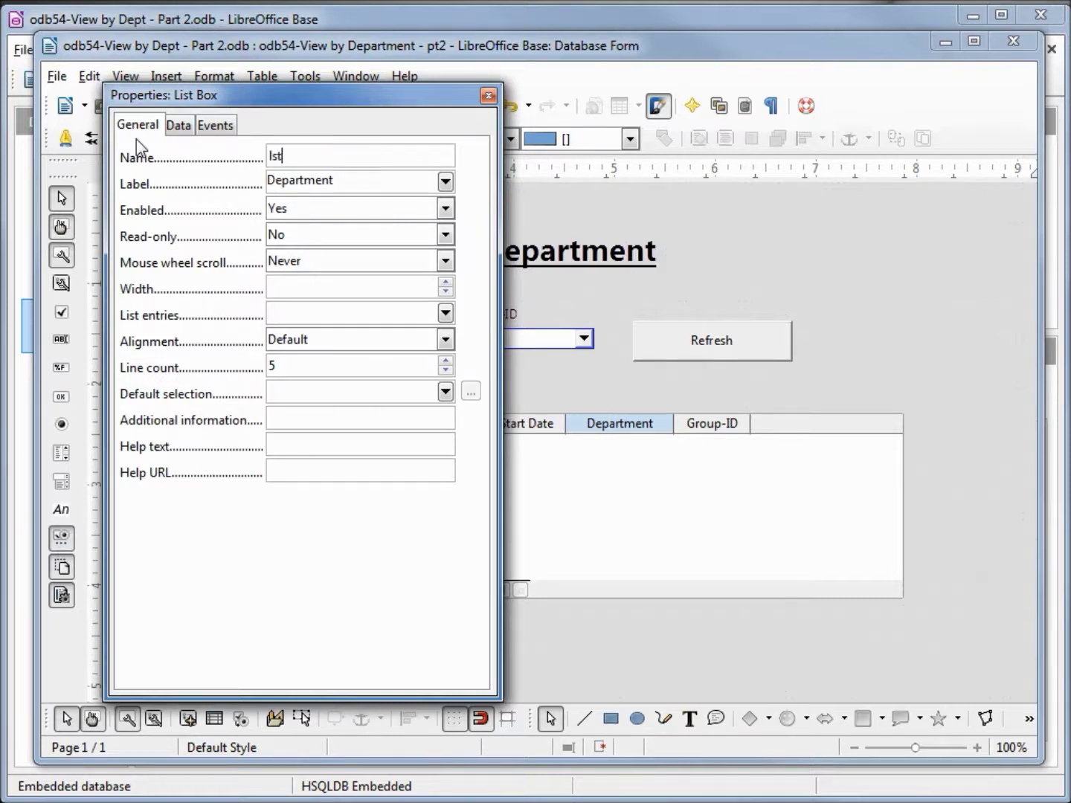
pyautogui.write('-Dept')
# Step: Set the Department list box's type of list contents to Sql
pyautogui.click(178, 126)
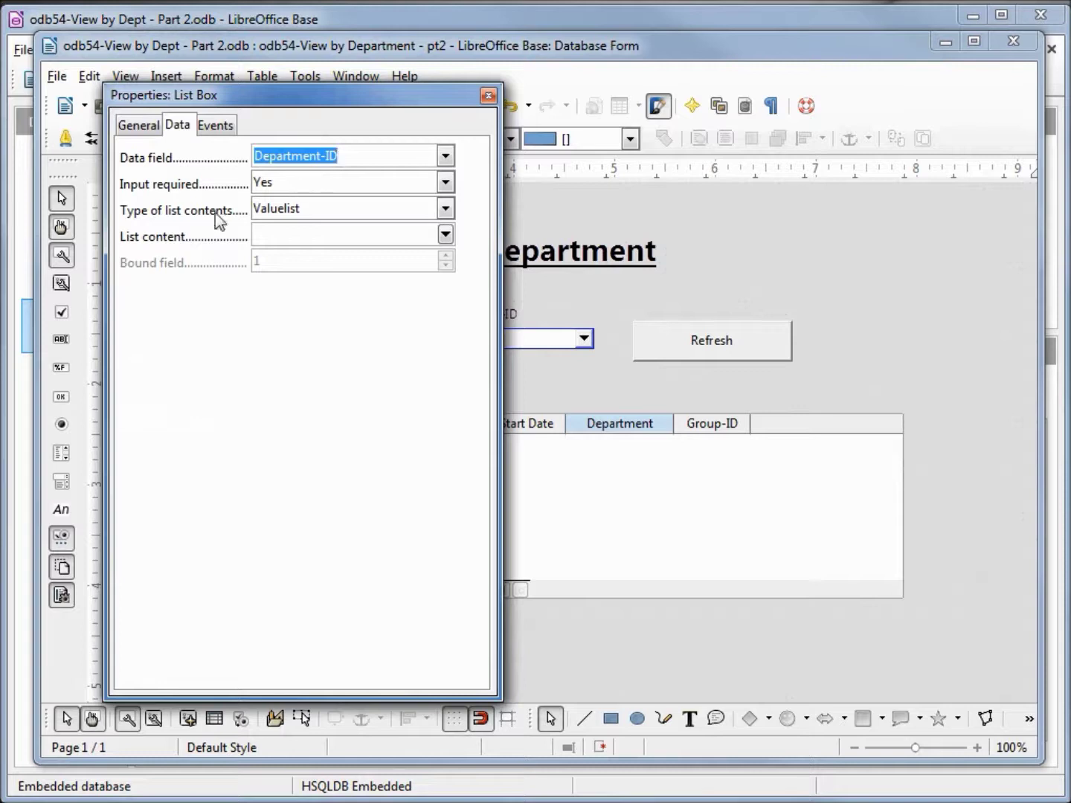
pyautogui.click(445, 210)
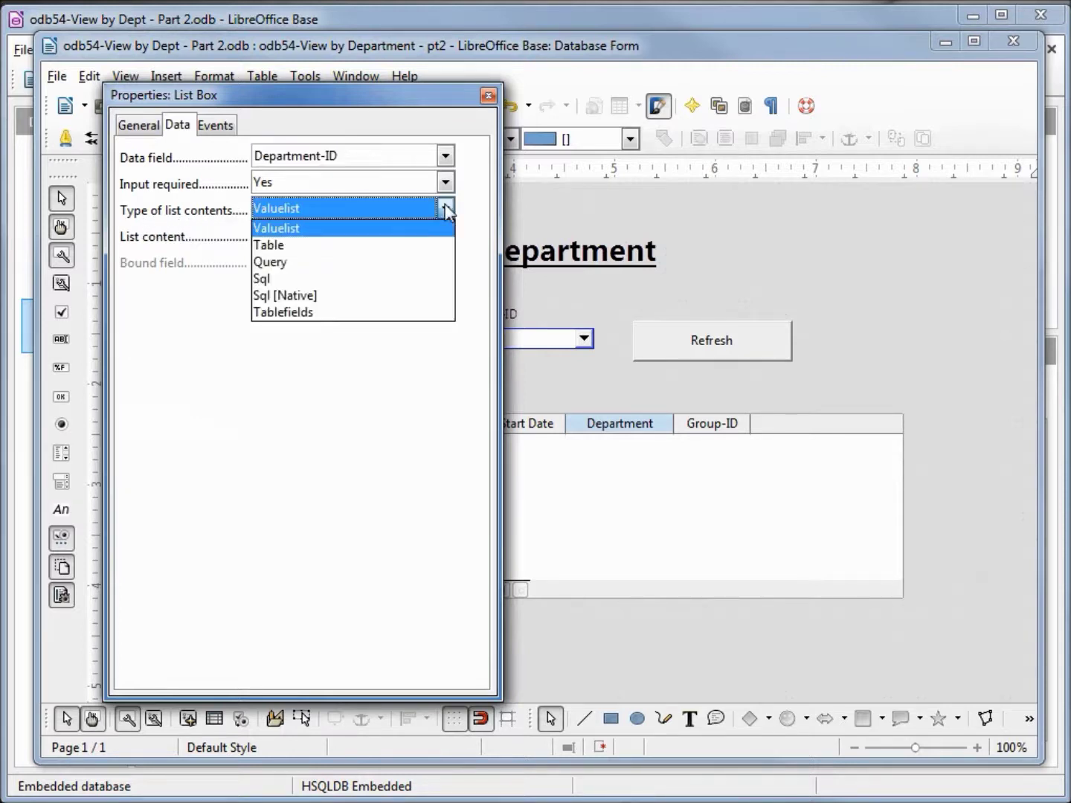
pyautogui.click(394, 291)
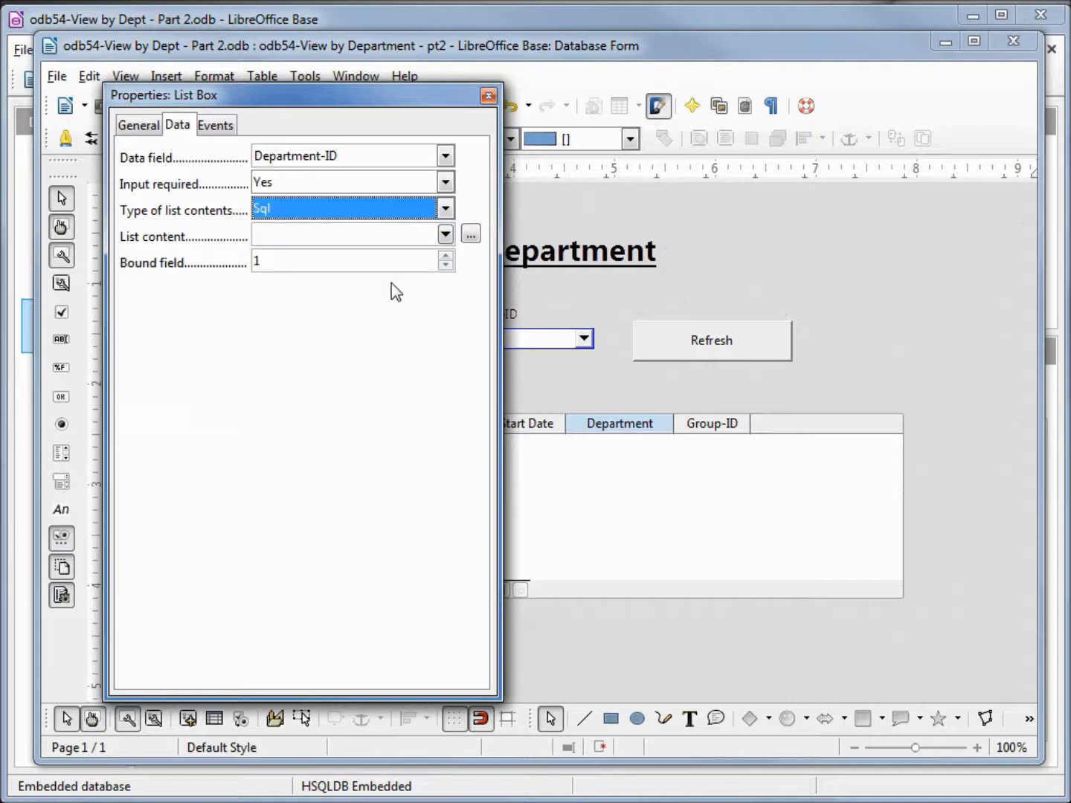
# Step: Build the list content query from tbl_Department with the fields Department Name and Department-ID, in that order
pyautogui.click(472, 235)
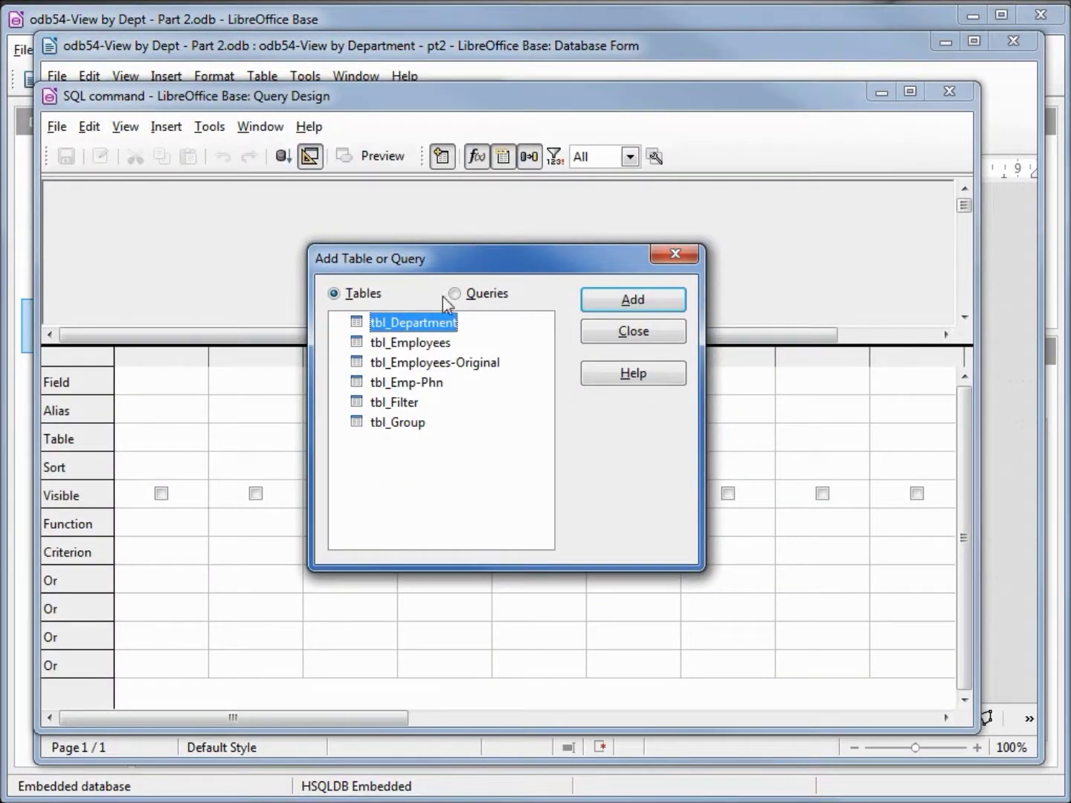
pyautogui.click(603, 301)
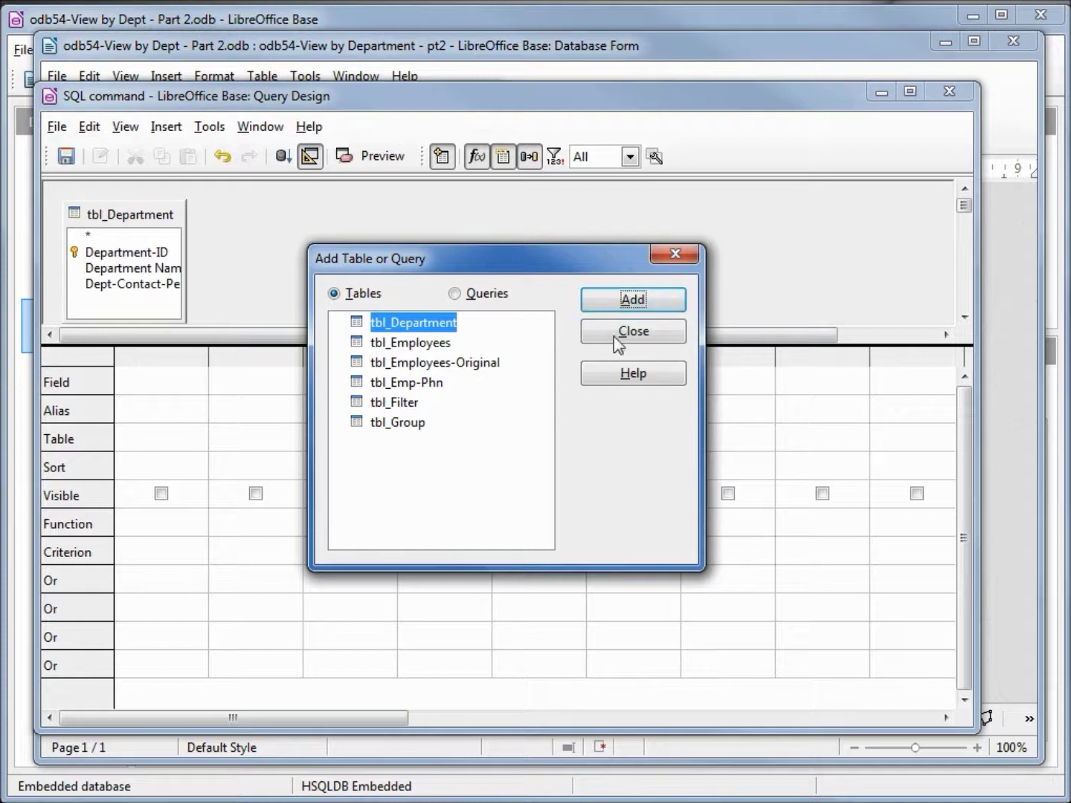
pyautogui.click(615, 335)
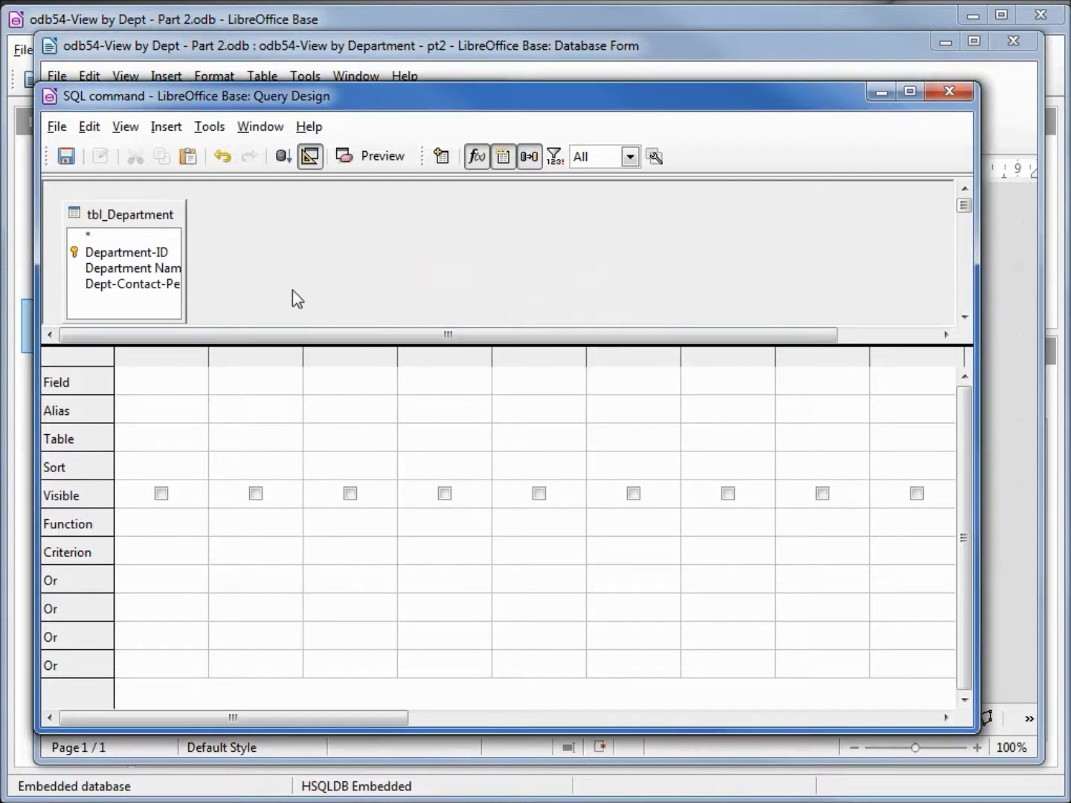
pyautogui.doubleClick(153, 270)
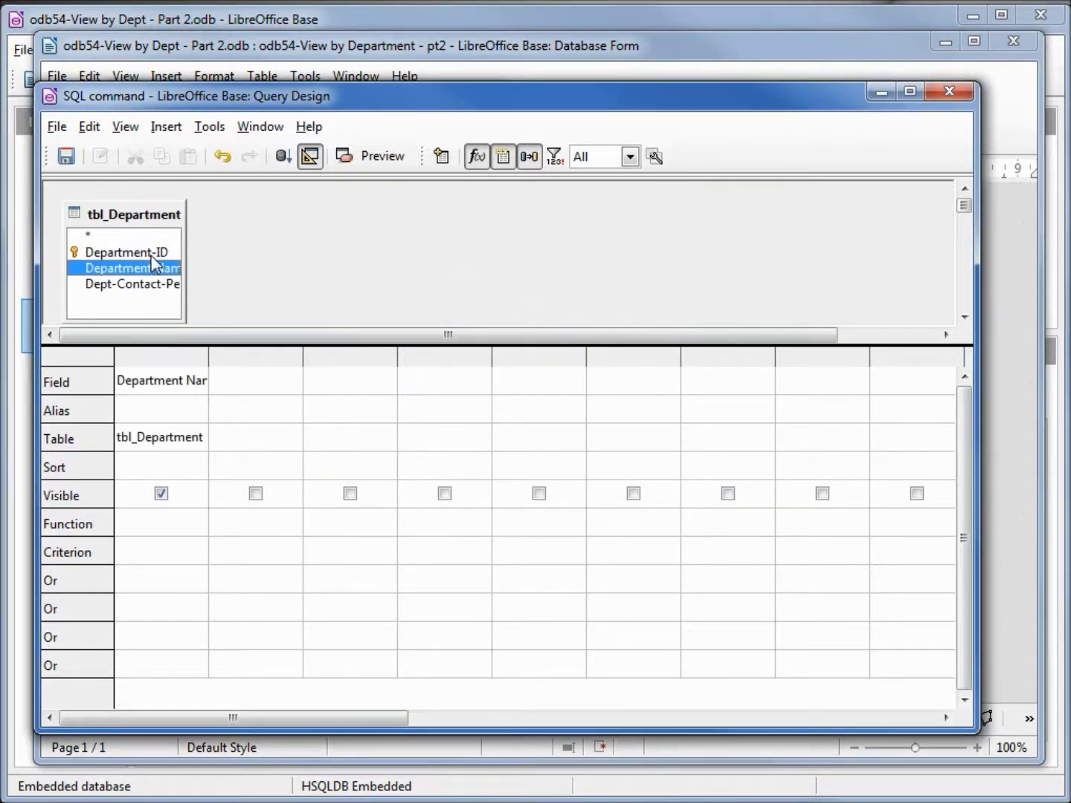
pyautogui.doubleClick(153, 255)
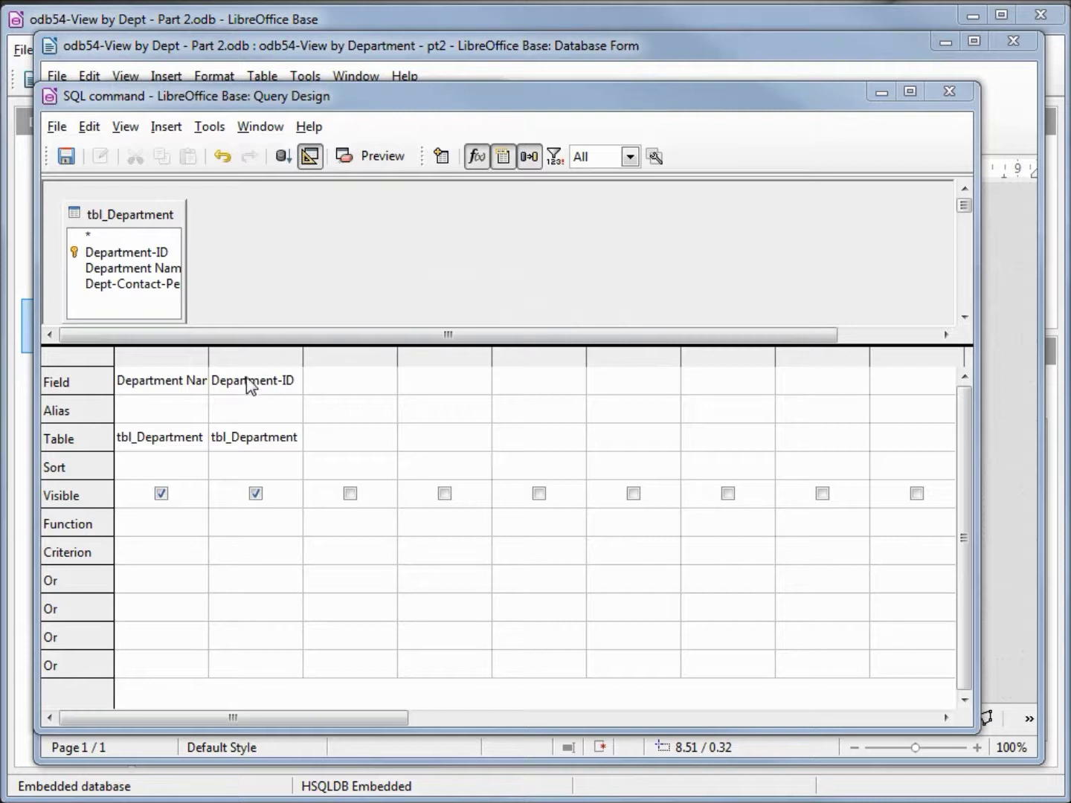
# Step: Run the department list query to preview it, save it as the list content, and close the query design
pyautogui.click(283, 158)
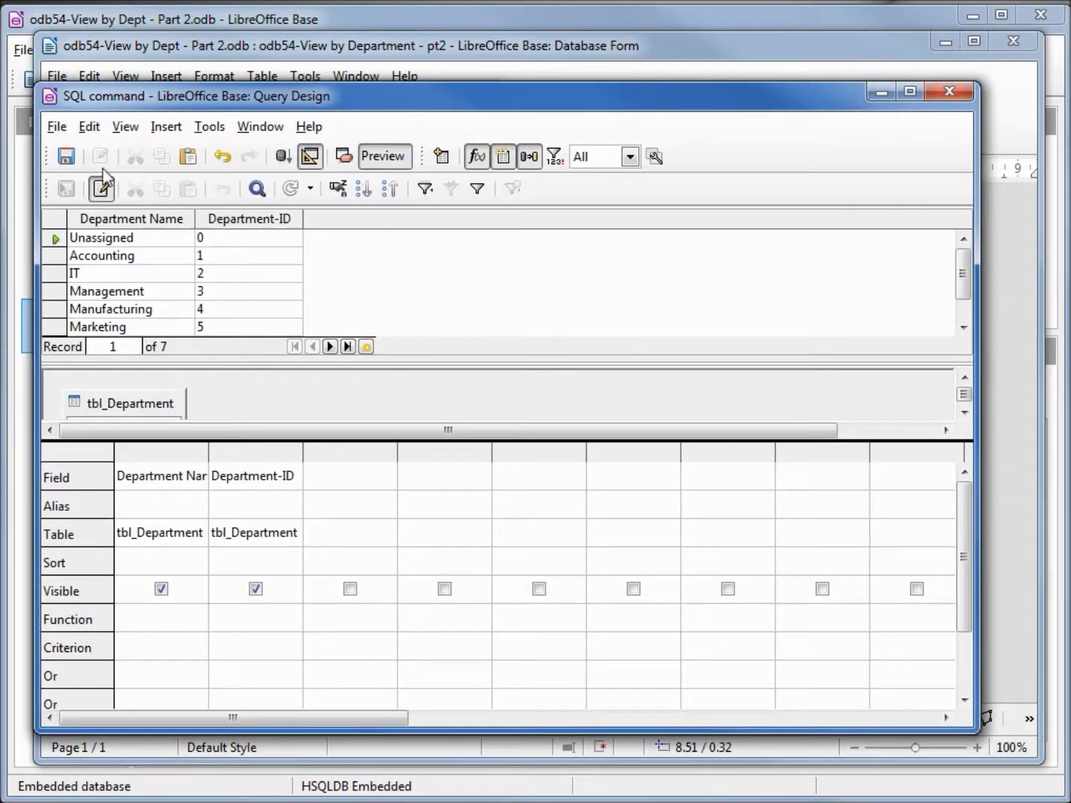
pyautogui.click(67, 159)
pyautogui.click(953, 90)
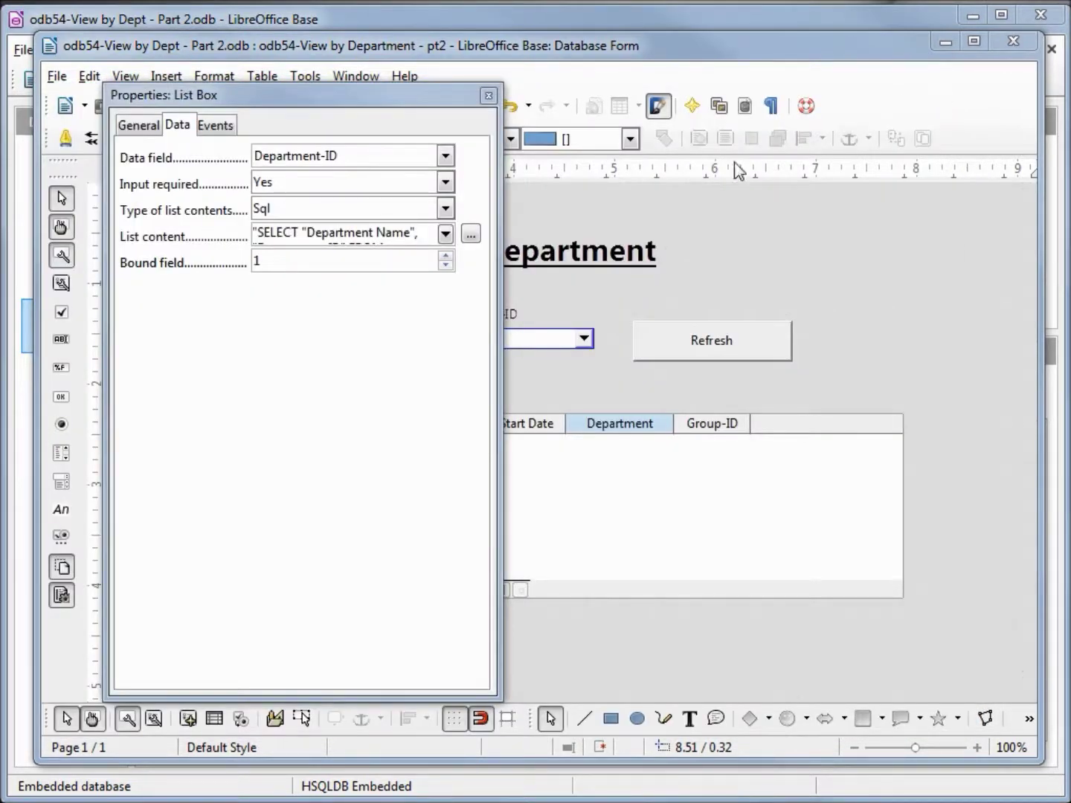
# Step: Change the Group-ID column's label to "Group" and its name to "lst-Grp"
pyautogui.click(713, 425)
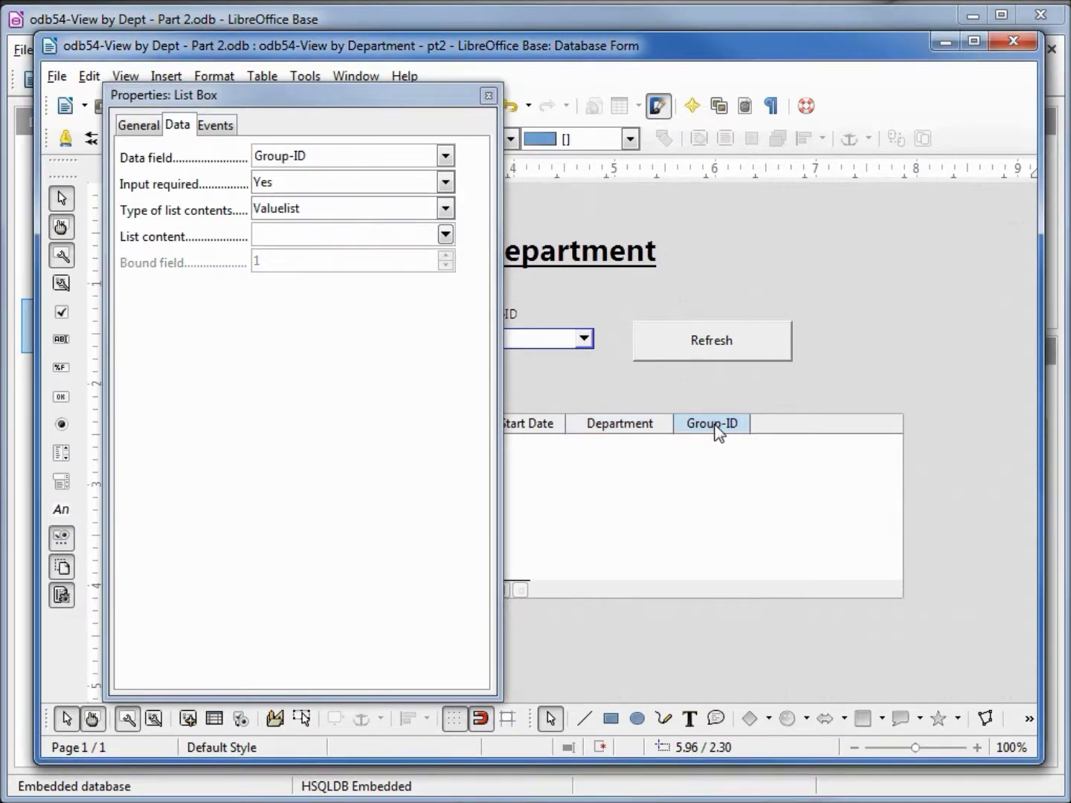
pyautogui.click(139, 126)
pyautogui.click(324, 180)
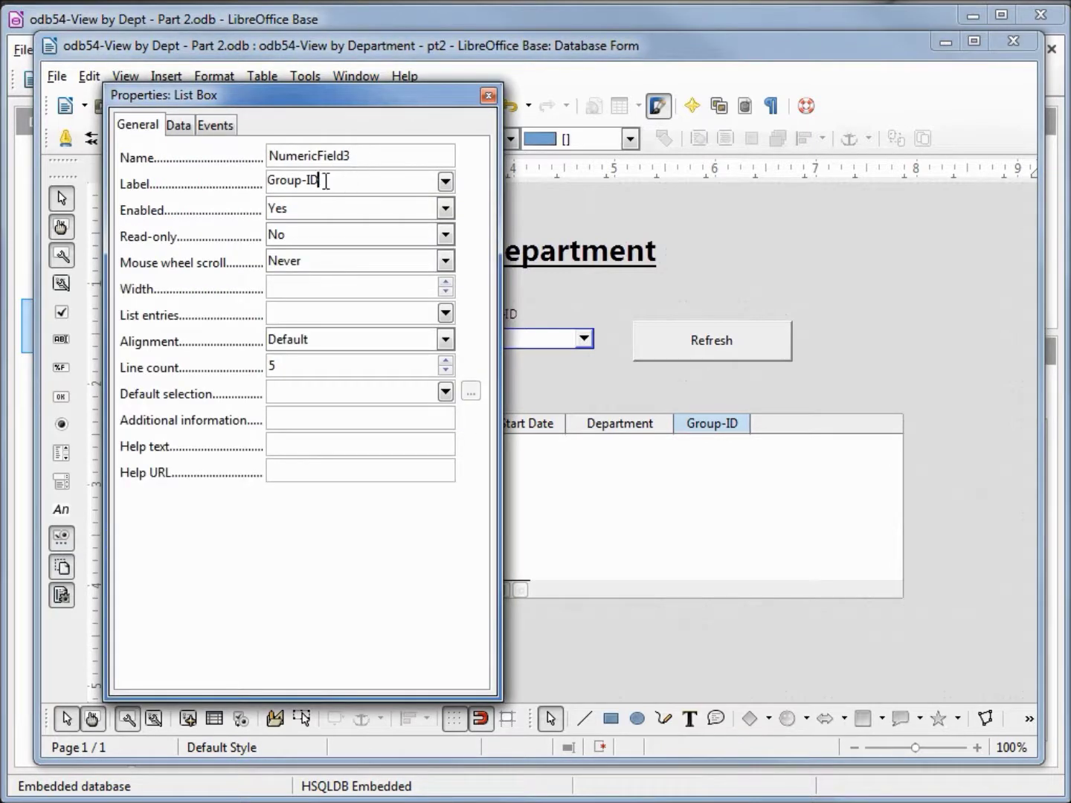
pyautogui.press('BackSpace')
pyautogui.press('BackSpace')
pyautogui.doubleClick(357, 153)
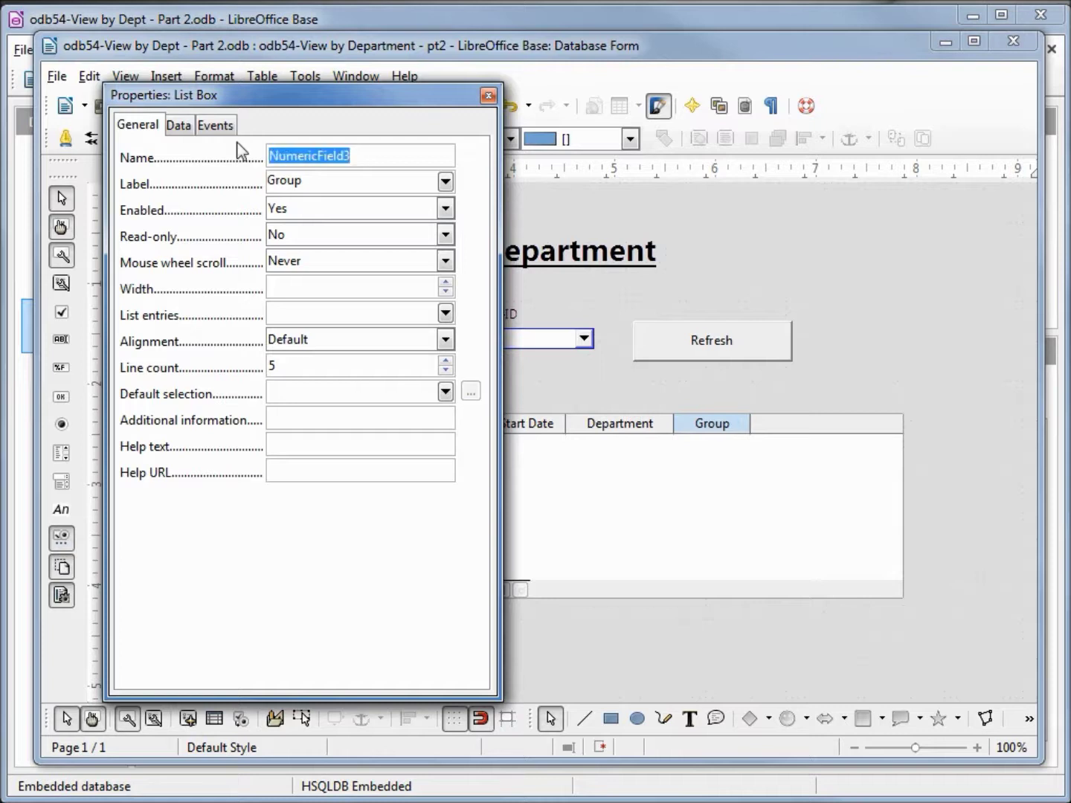
pyautogui.write('lst-Grp')
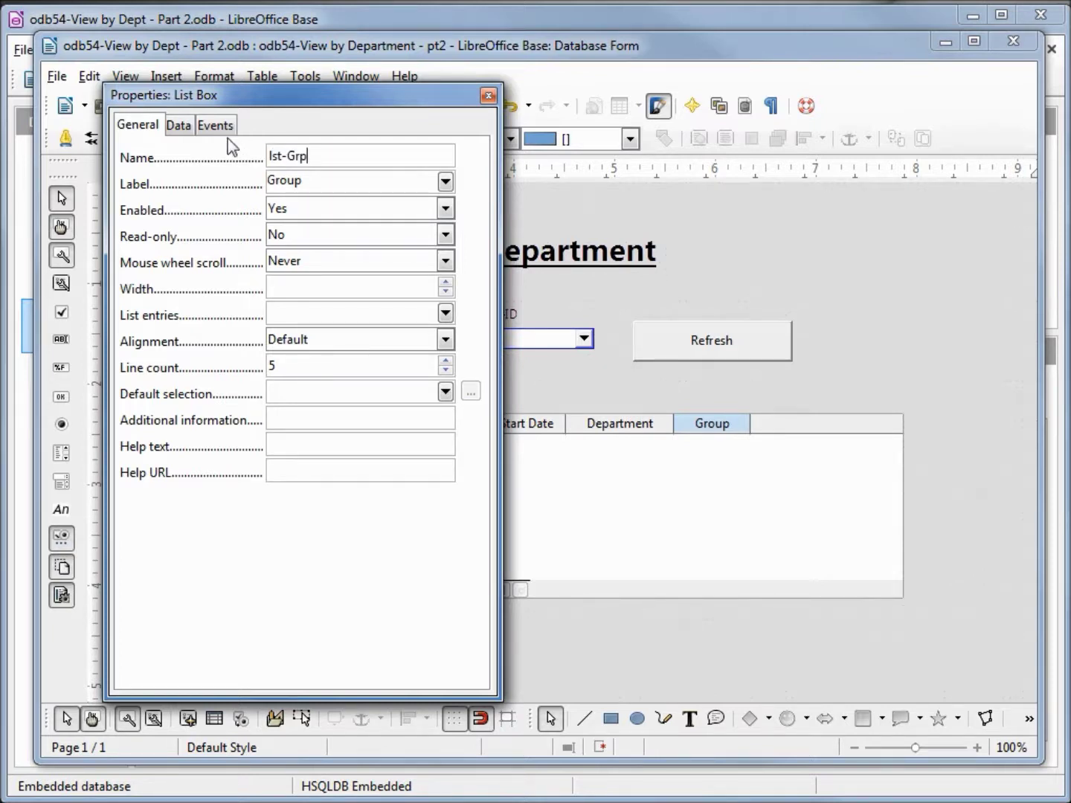
# Step: Set the Group list box's type of list contents to Sql
pyautogui.click(180, 126)
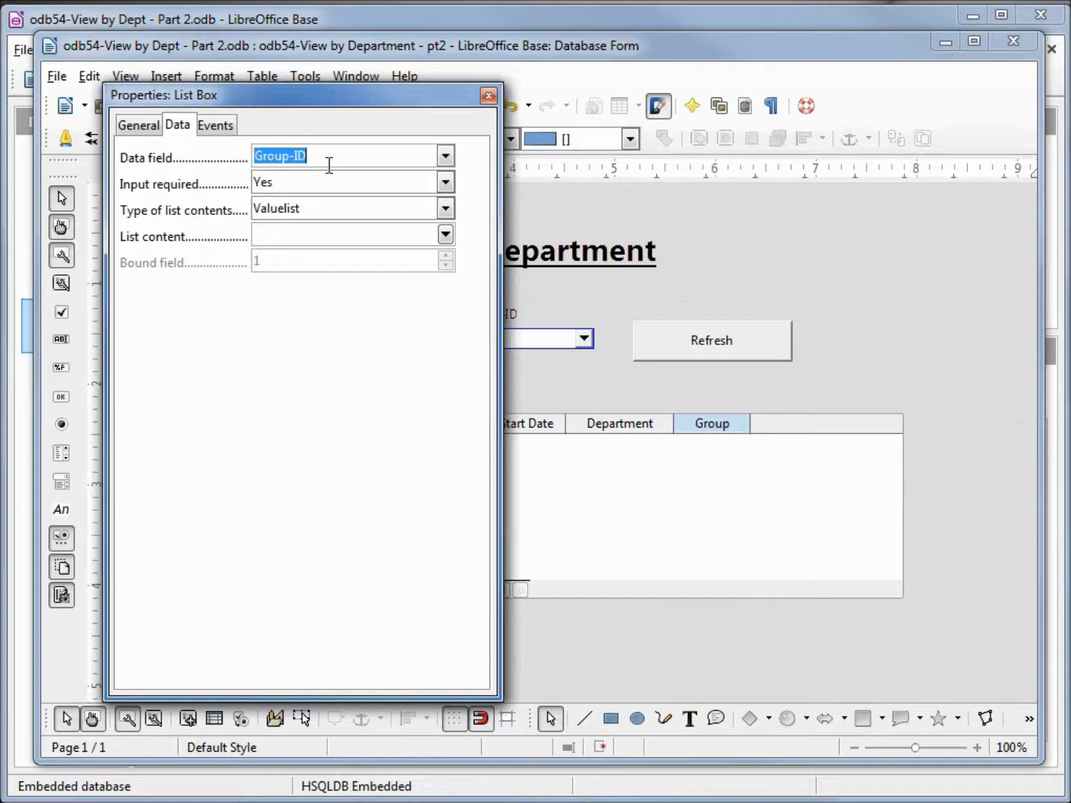
pyautogui.click(446, 211)
pyautogui.click(351, 278)
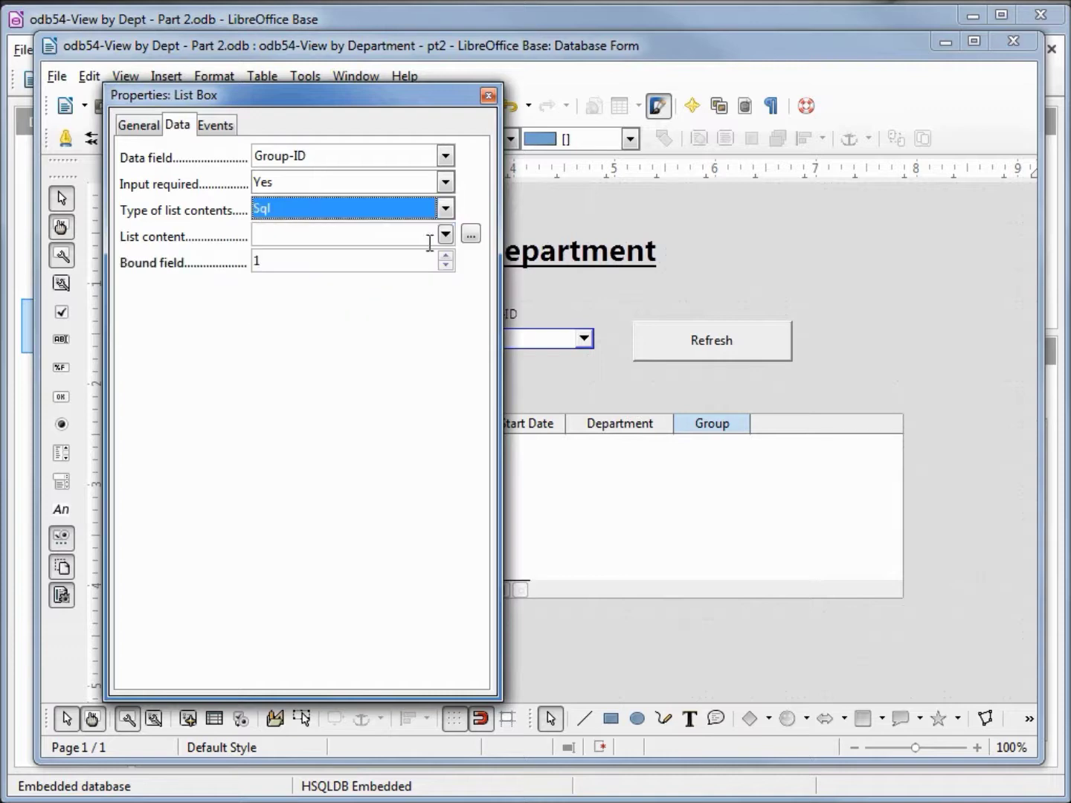
# Step: Build the Group list content query from tbl_Group with the fields Group Name and Group-ID, in that order
pyautogui.click(471, 237)
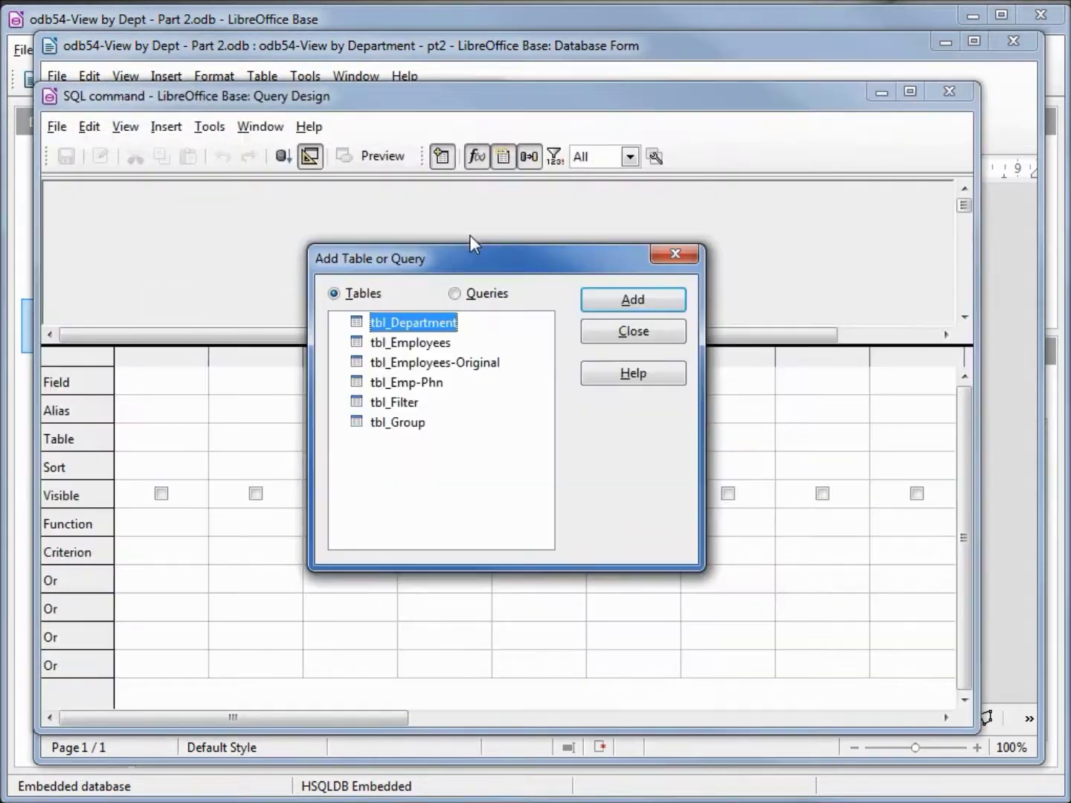
pyautogui.click(417, 423)
pyautogui.click(633, 304)
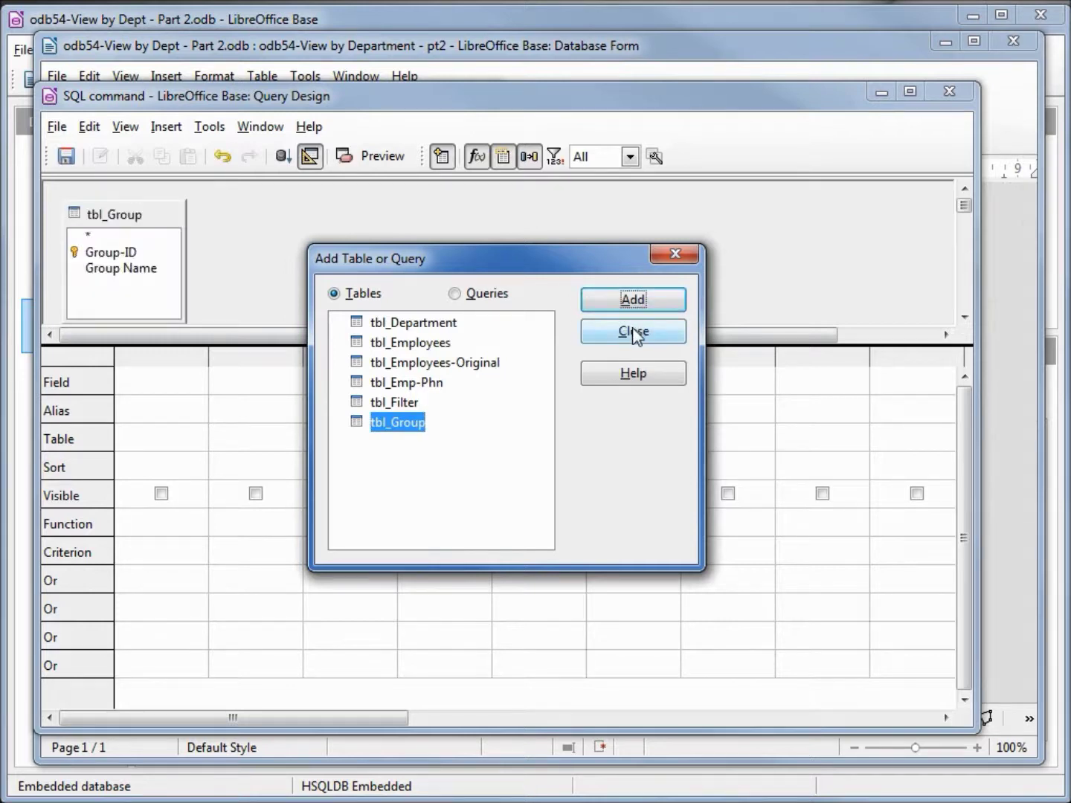
pyautogui.click(632, 331)
pyautogui.click(140, 273)
pyautogui.doubleClick(139, 270)
pyautogui.doubleClick(128, 253)
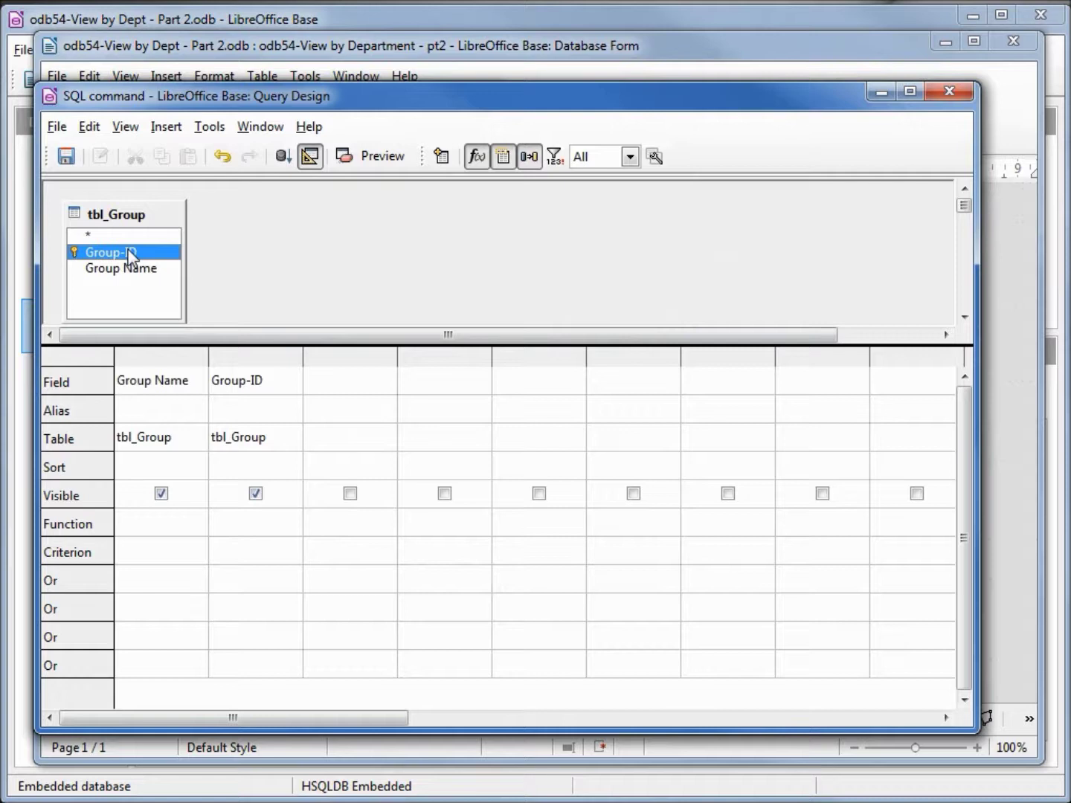
# Step: Run the group list query to preview it, save it as the list content, and close the query design and column properties
pyautogui.click(283, 157)
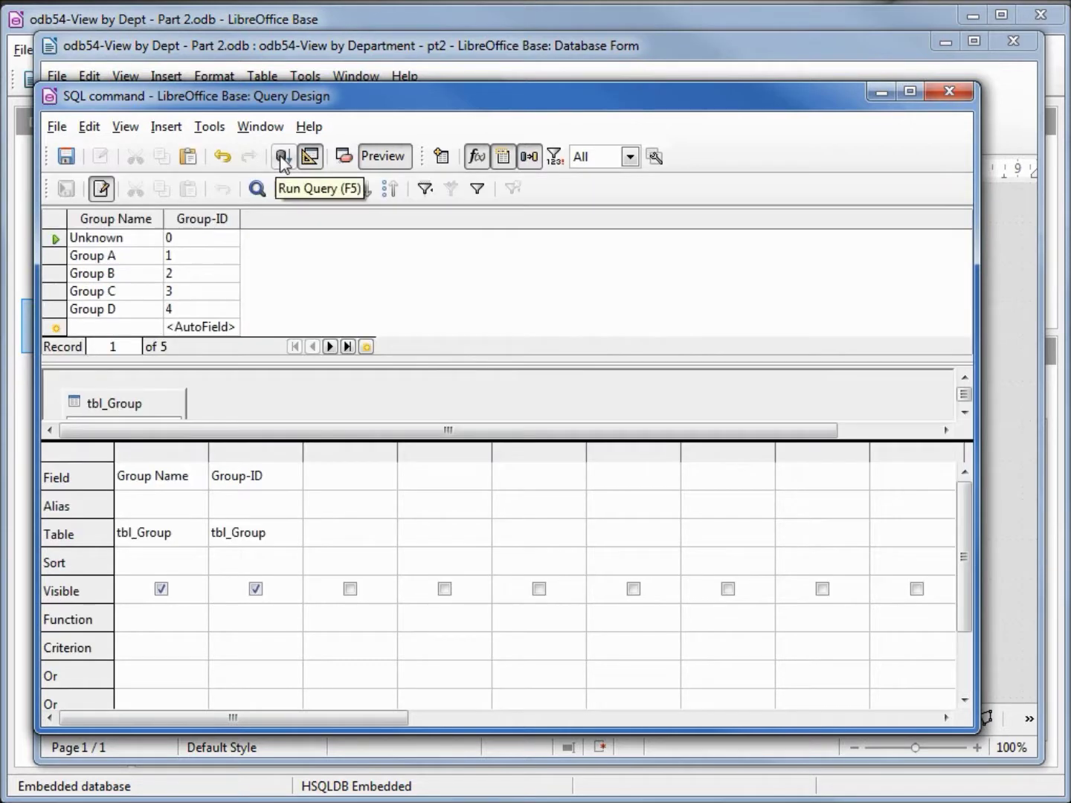
pyautogui.click(66, 156)
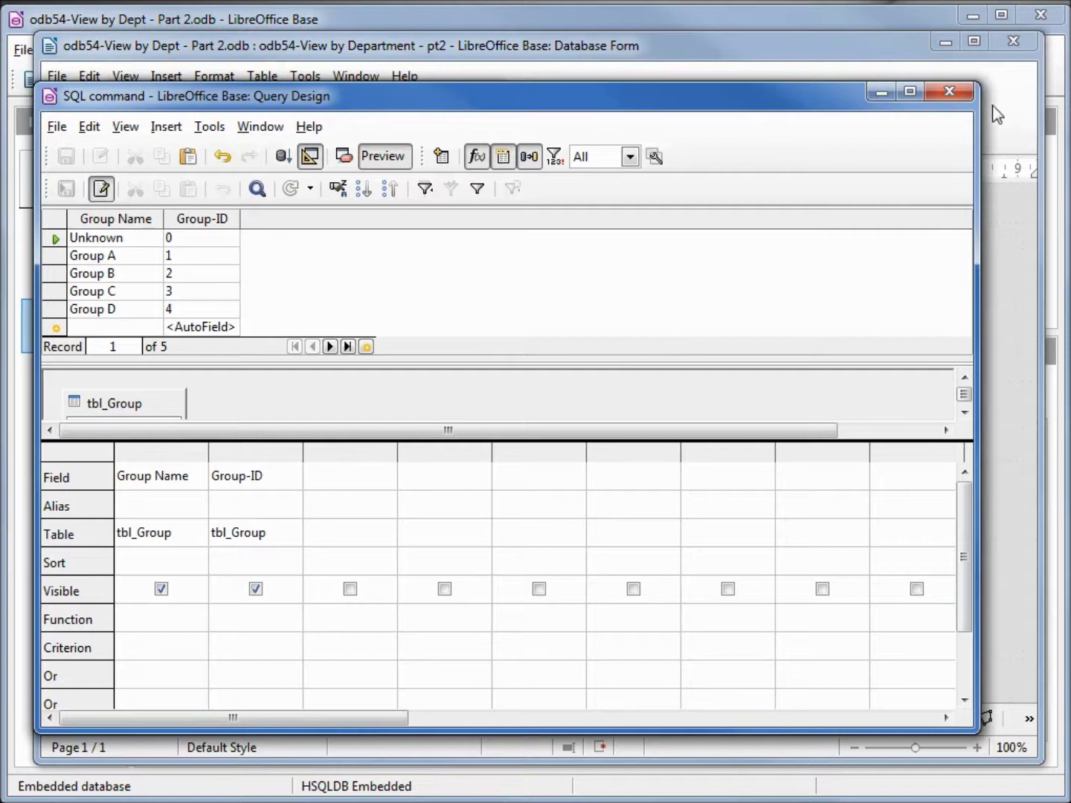
pyautogui.click(948, 92)
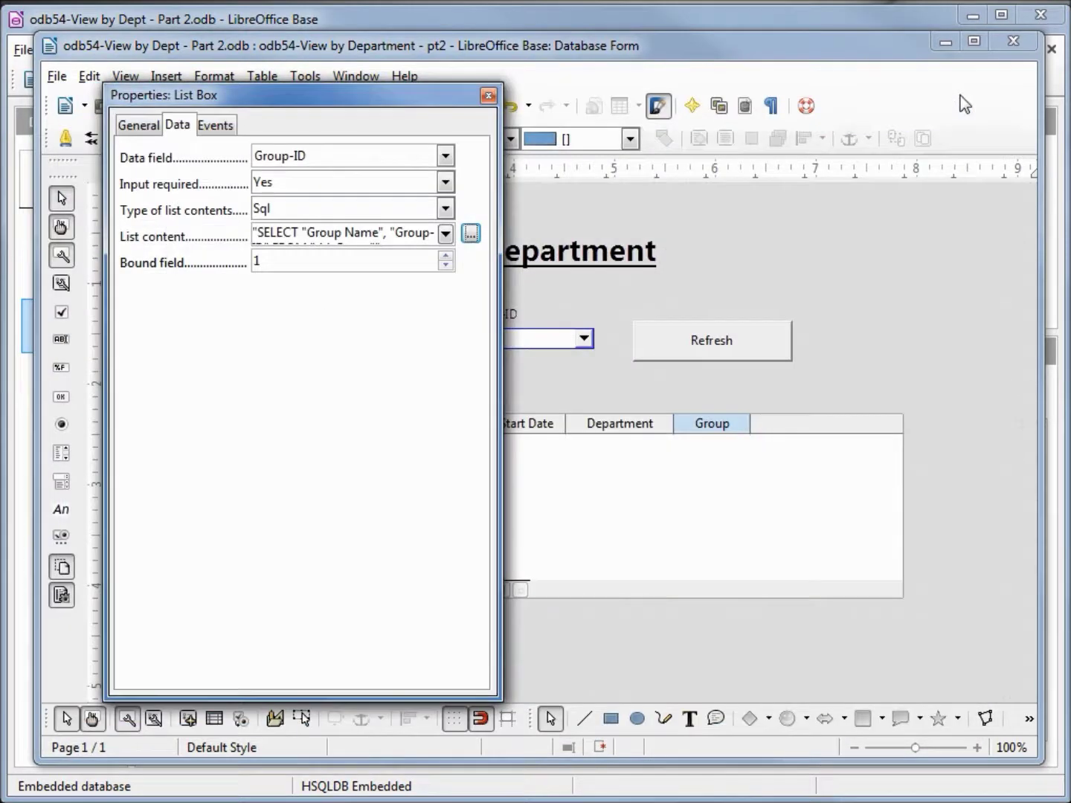
pyautogui.click(488, 96)
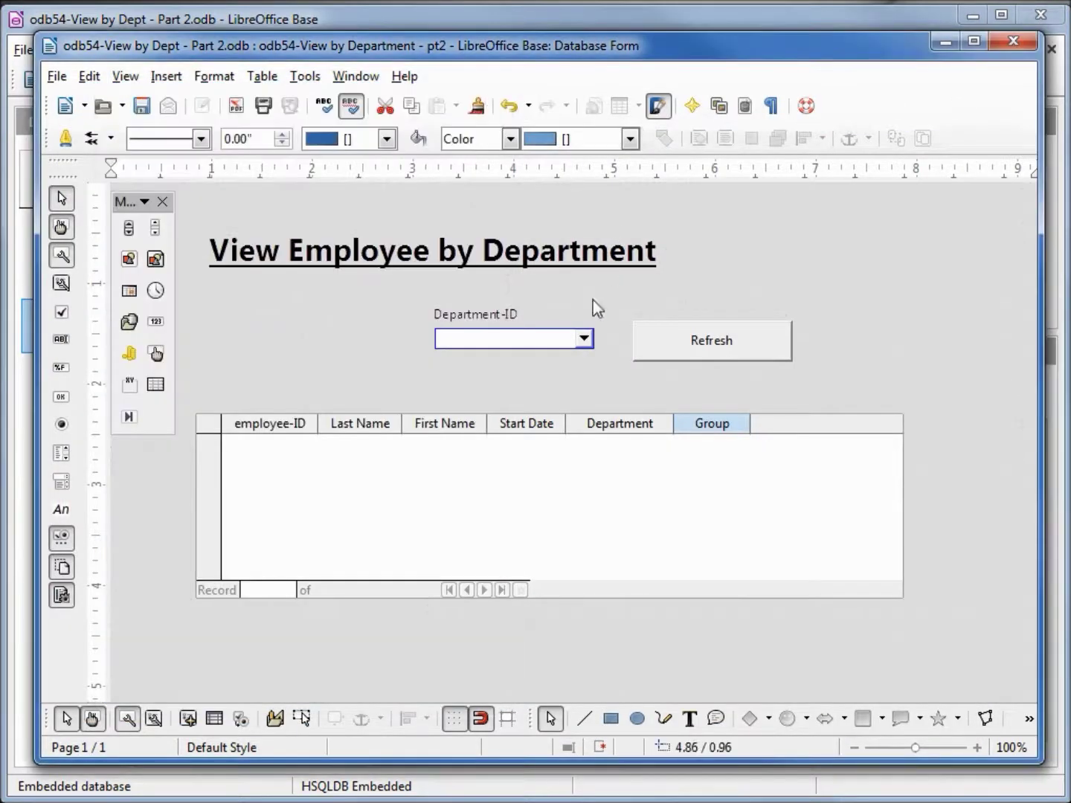
# Step: Turn off design mode and test the form by refreshing the employee table for Management, followed by IT
pyautogui.click(92, 718)
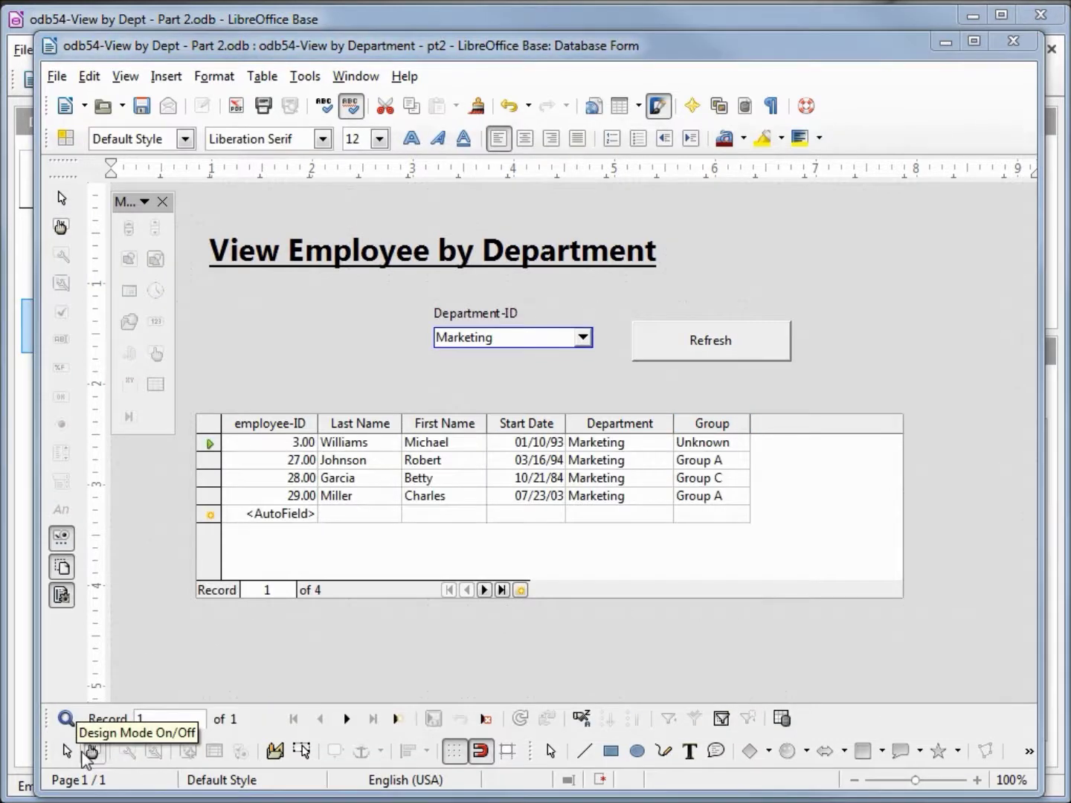
pyautogui.click(583, 335)
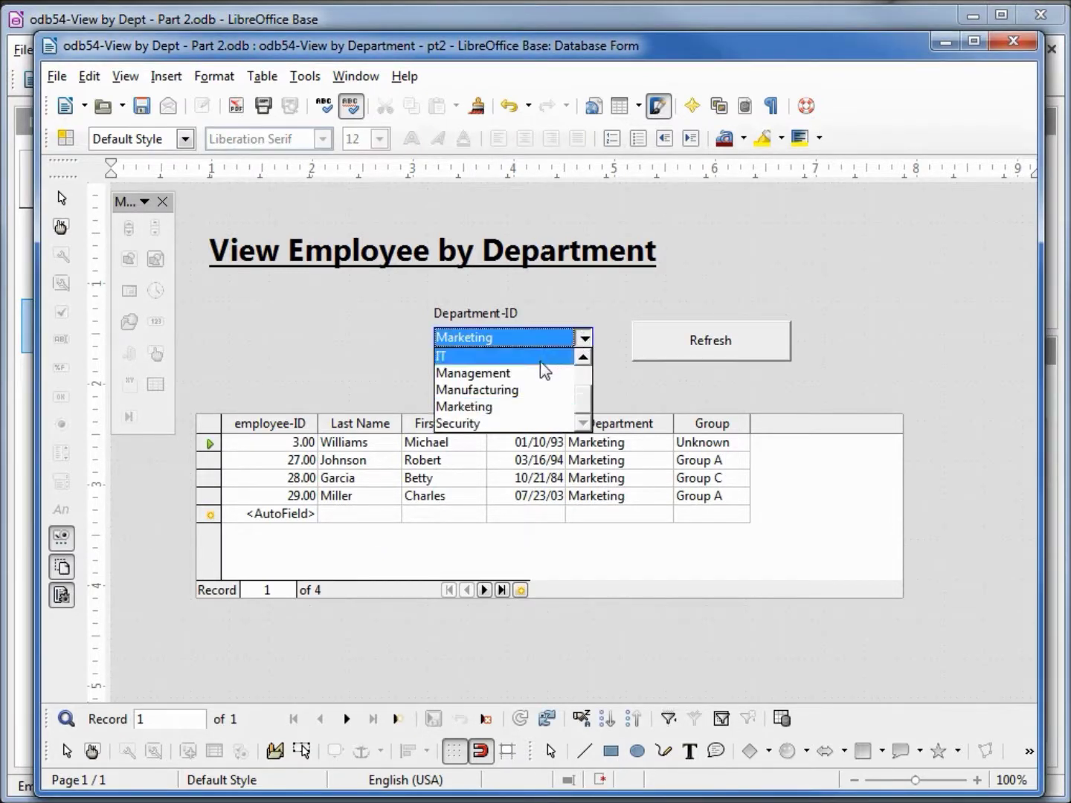
pyautogui.click(539, 372)
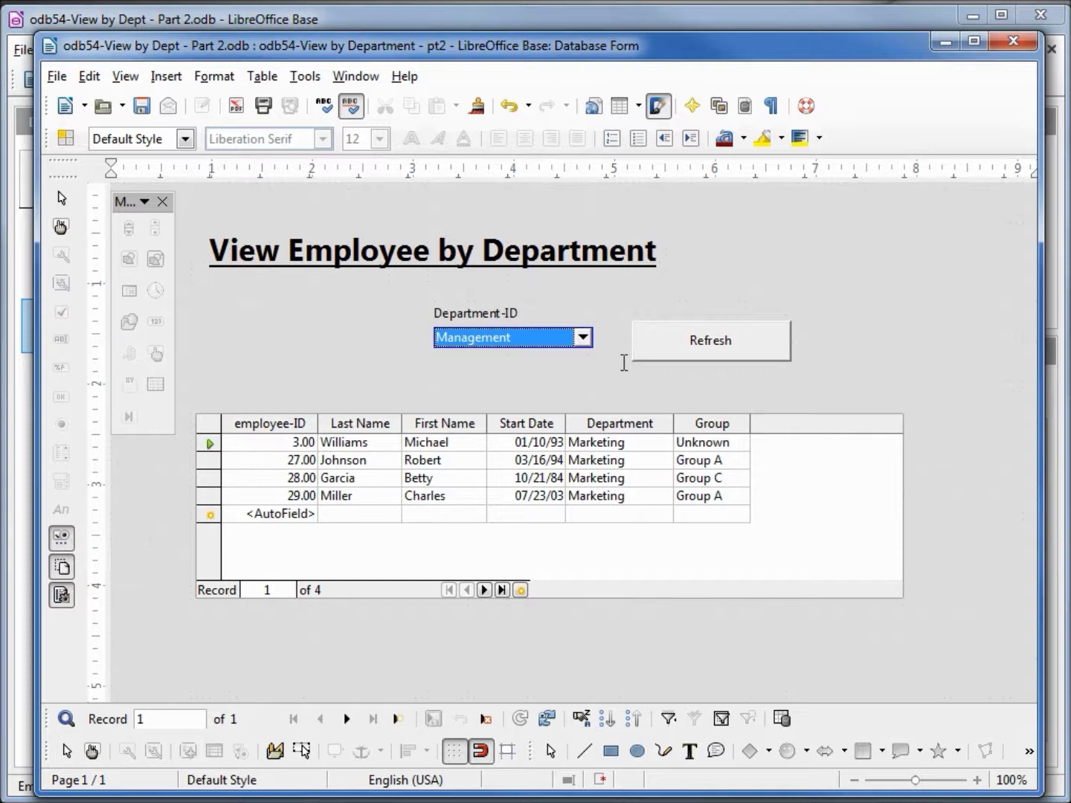
pyautogui.click(717, 348)
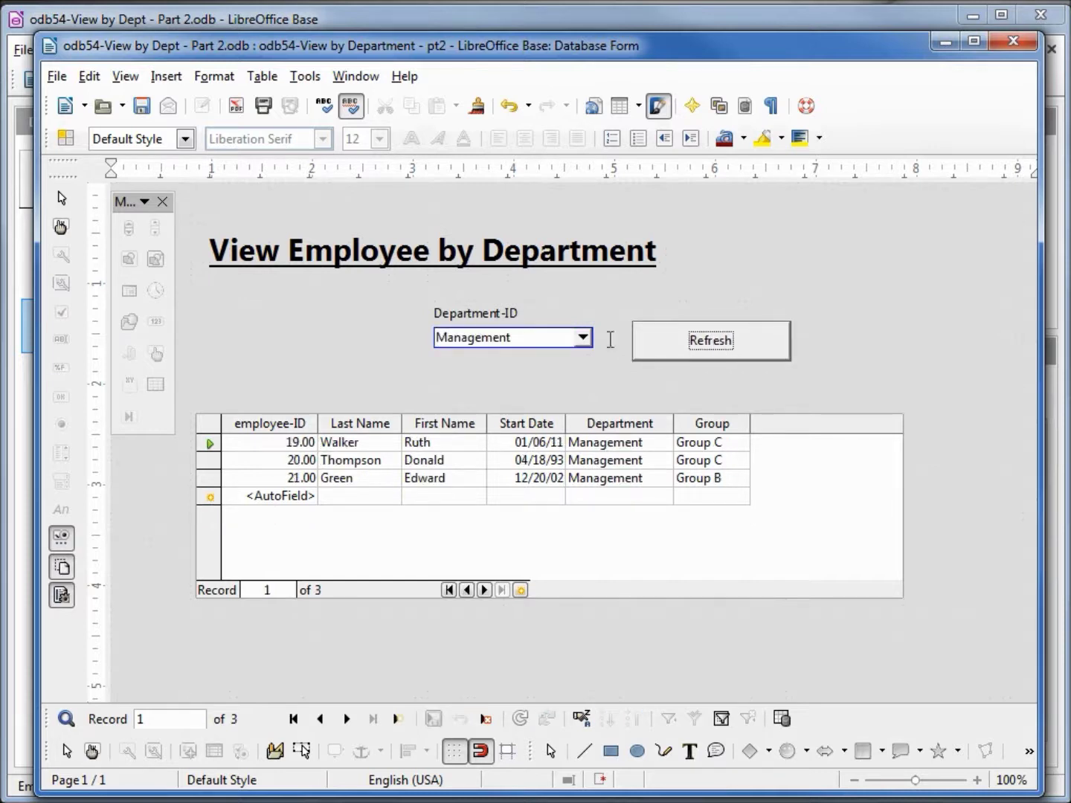
pyautogui.click(583, 338)
pyautogui.click(564, 356)
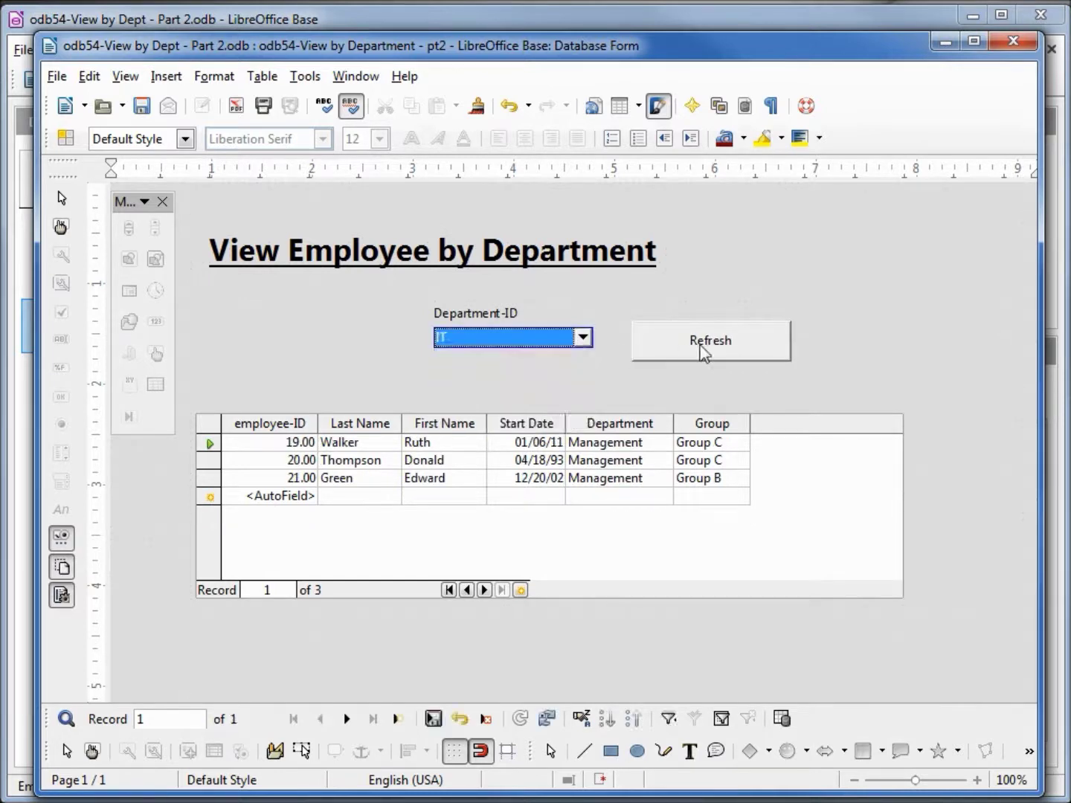
pyautogui.click(698, 344)
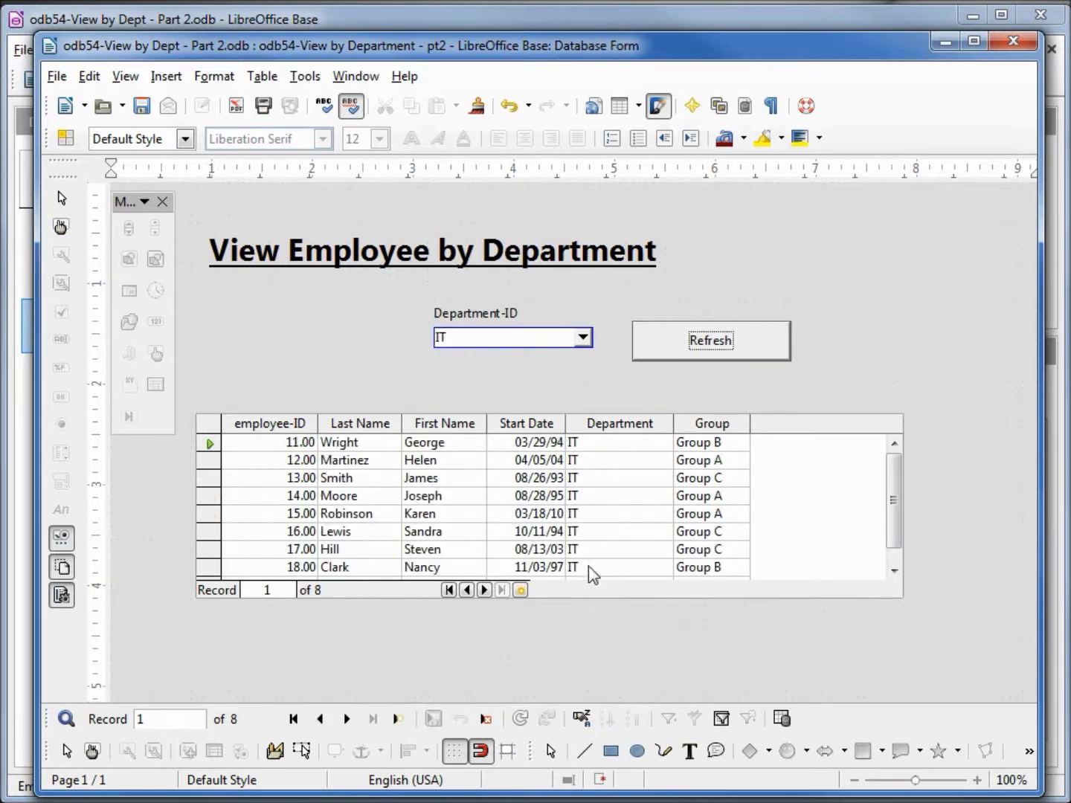
# Step: Examine the department choices offered in the first employee row's Department cell, leaving its value as it is
pyautogui.click(629, 445)
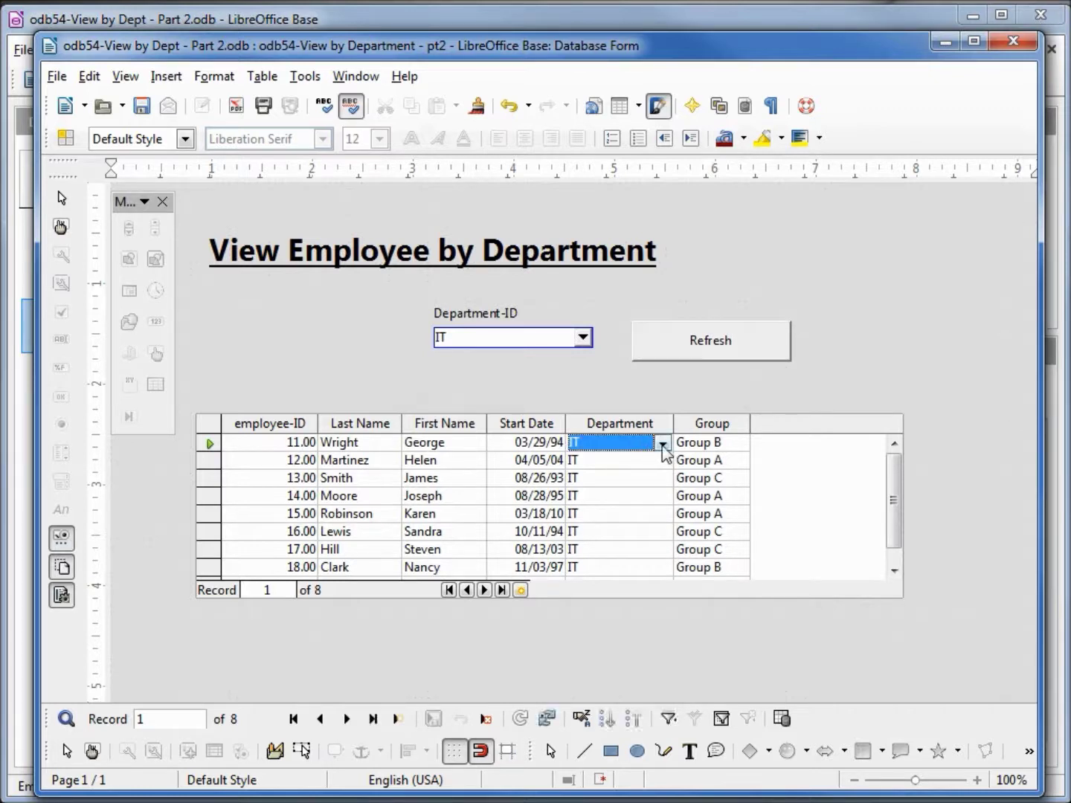
pyautogui.click(661, 443)
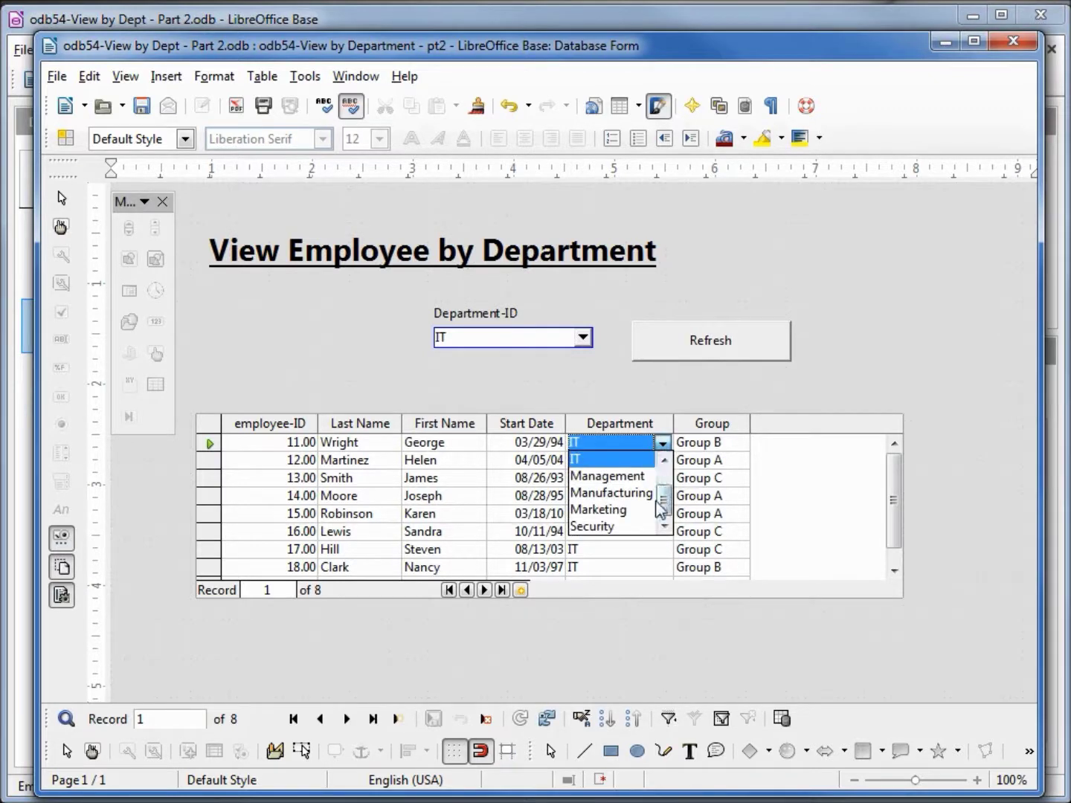
pyautogui.scroll(1, 667, 507)
pyautogui.scroll(-2, 669, 505)
pyautogui.click(678, 382)
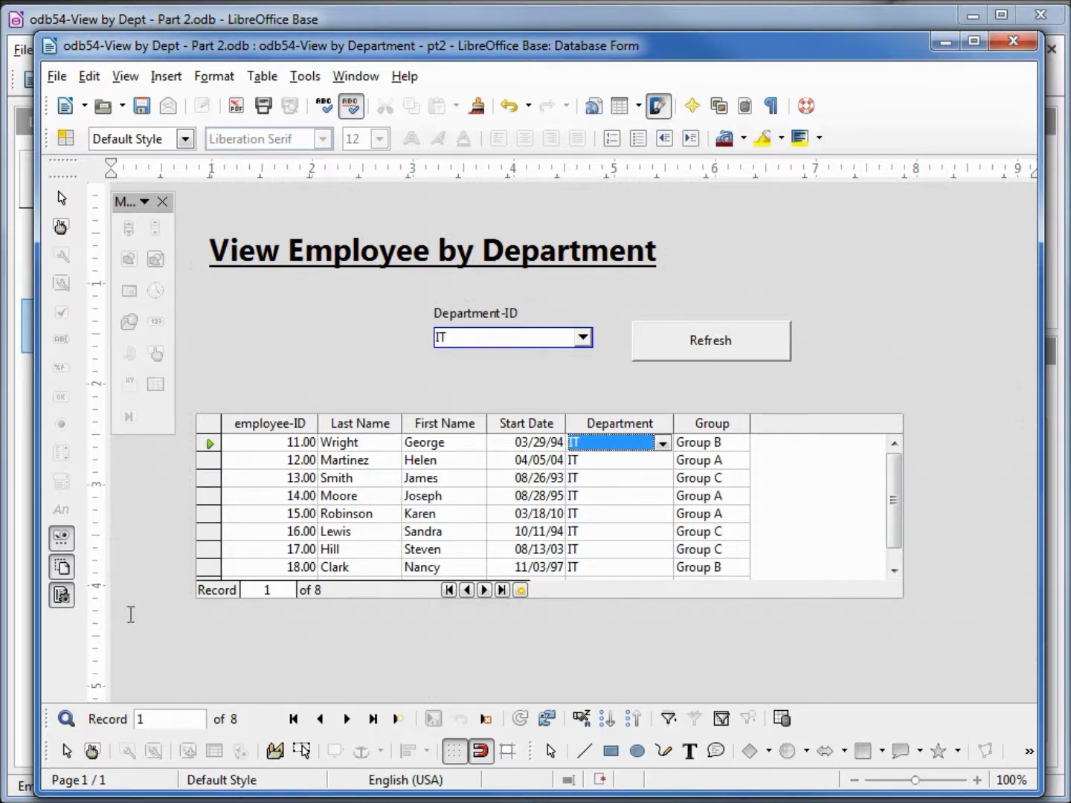
# Step: Return to design mode and set the SubForm's Allow additions, Allow modifications and Allow deletions properties to No
pyautogui.click(92, 752)
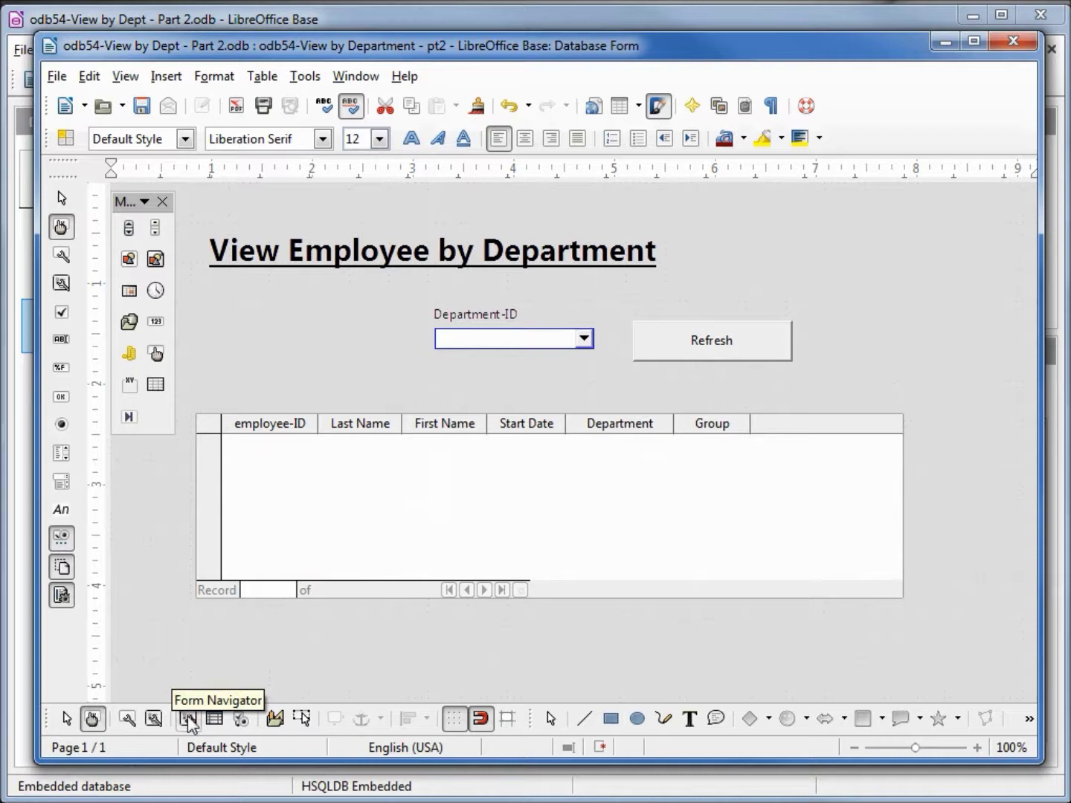
pyautogui.click(189, 719)
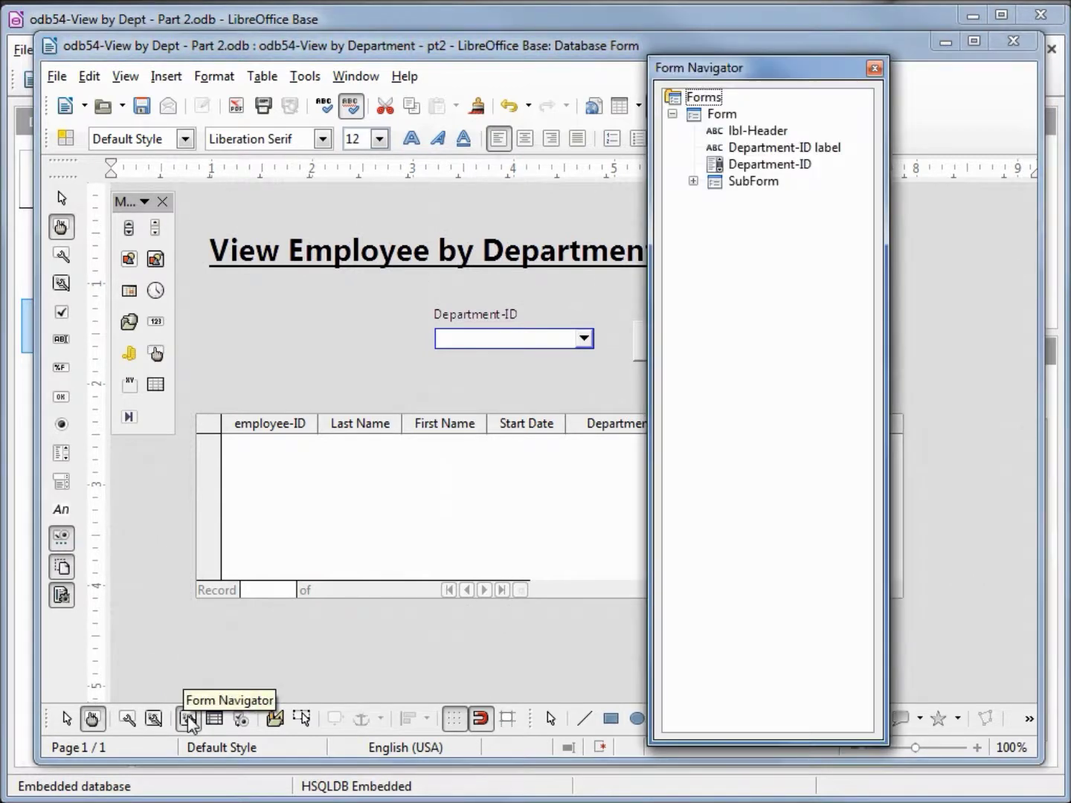
pyautogui.rightClick(733, 186)
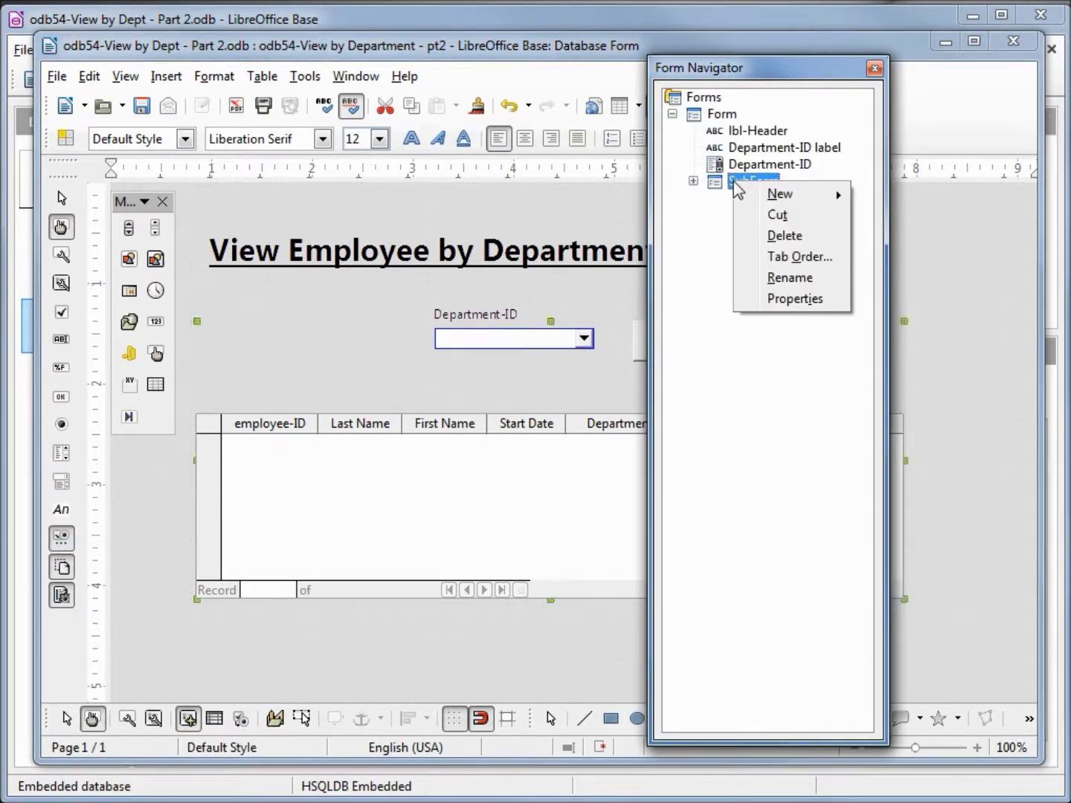
pyautogui.click(784, 299)
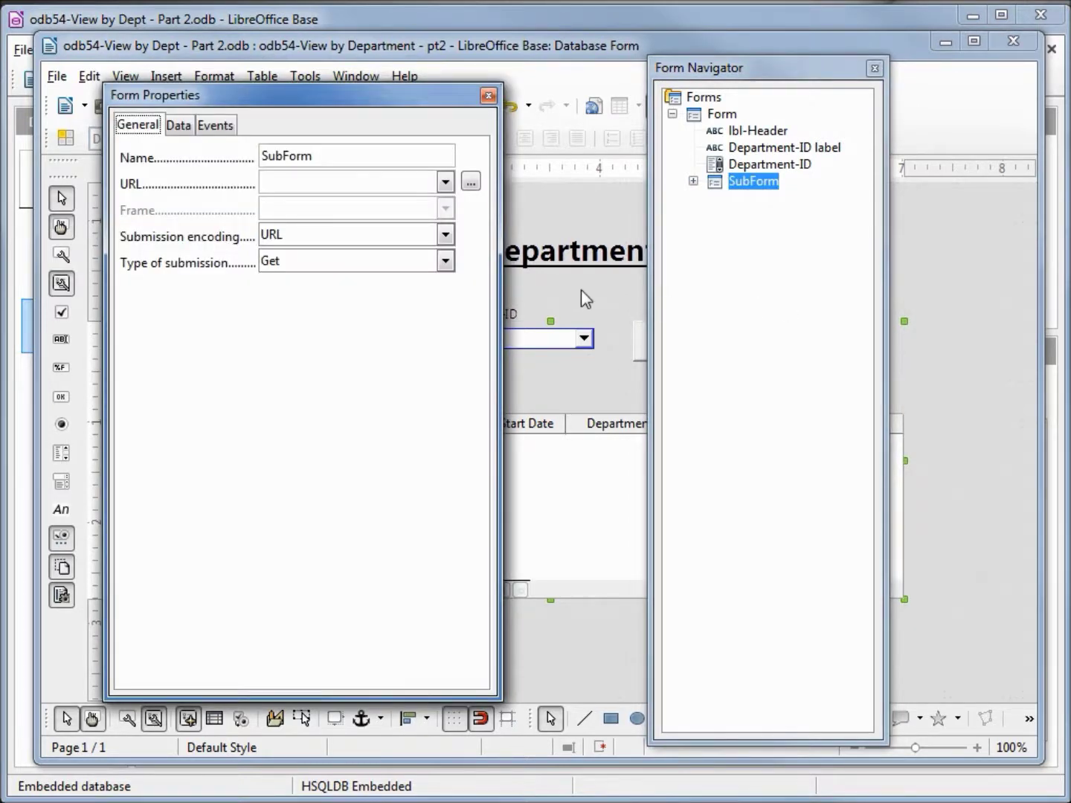
pyautogui.click(180, 126)
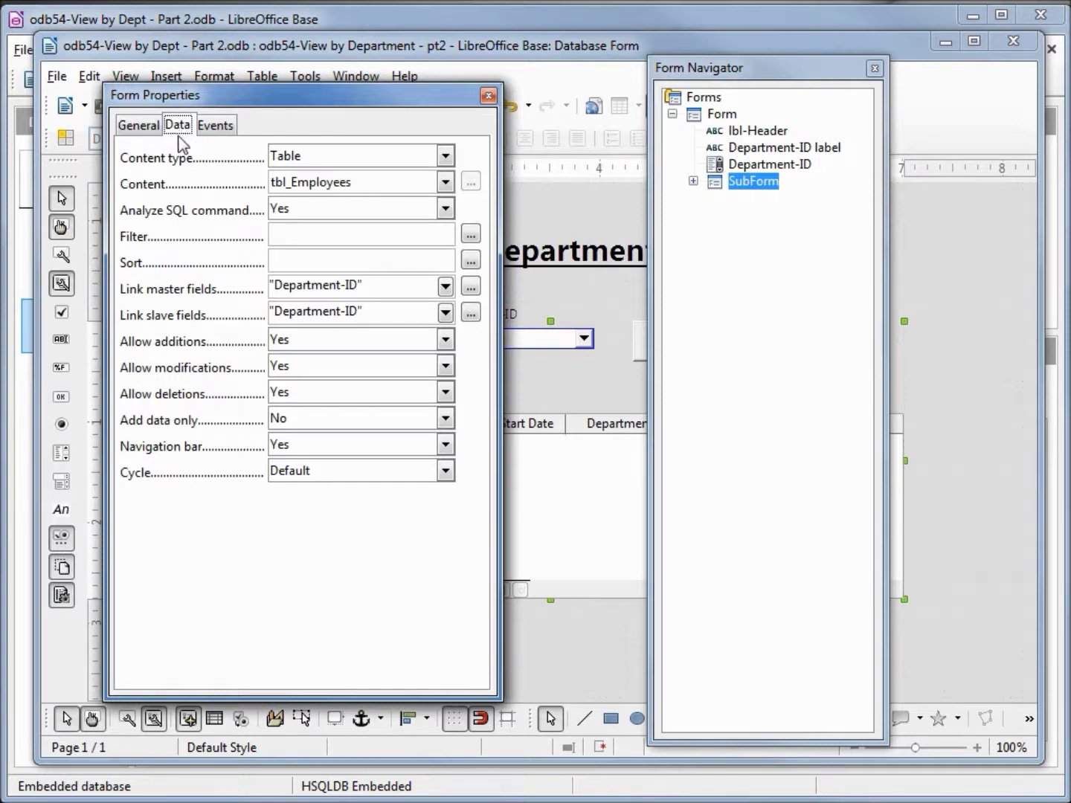
pyautogui.click(446, 339)
pyautogui.click(426, 358)
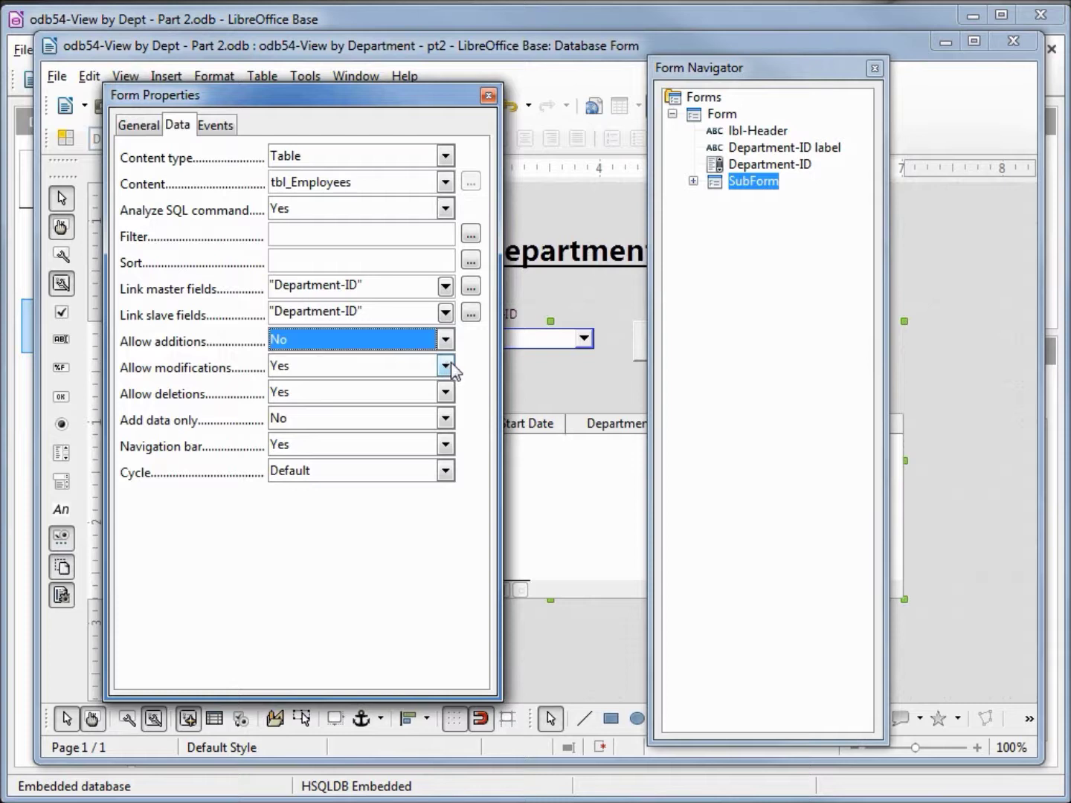
pyautogui.click(444, 366)
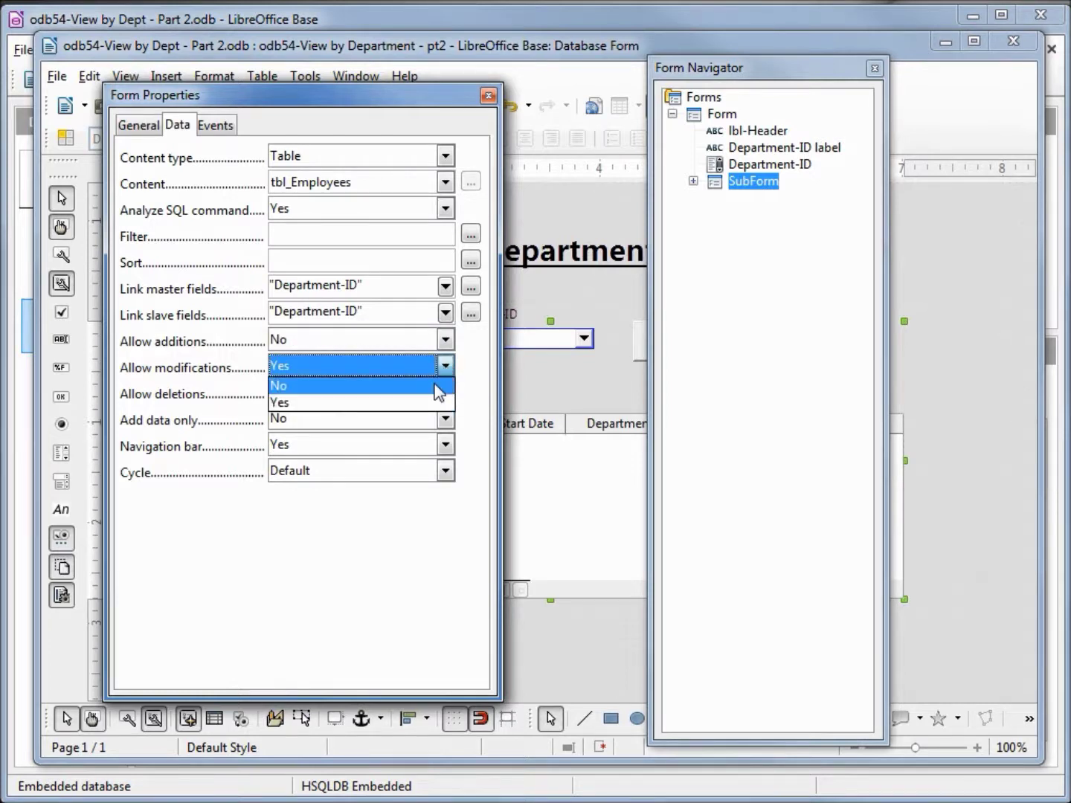
pyautogui.click(435, 384)
pyautogui.click(446, 394)
pyautogui.click(426, 413)
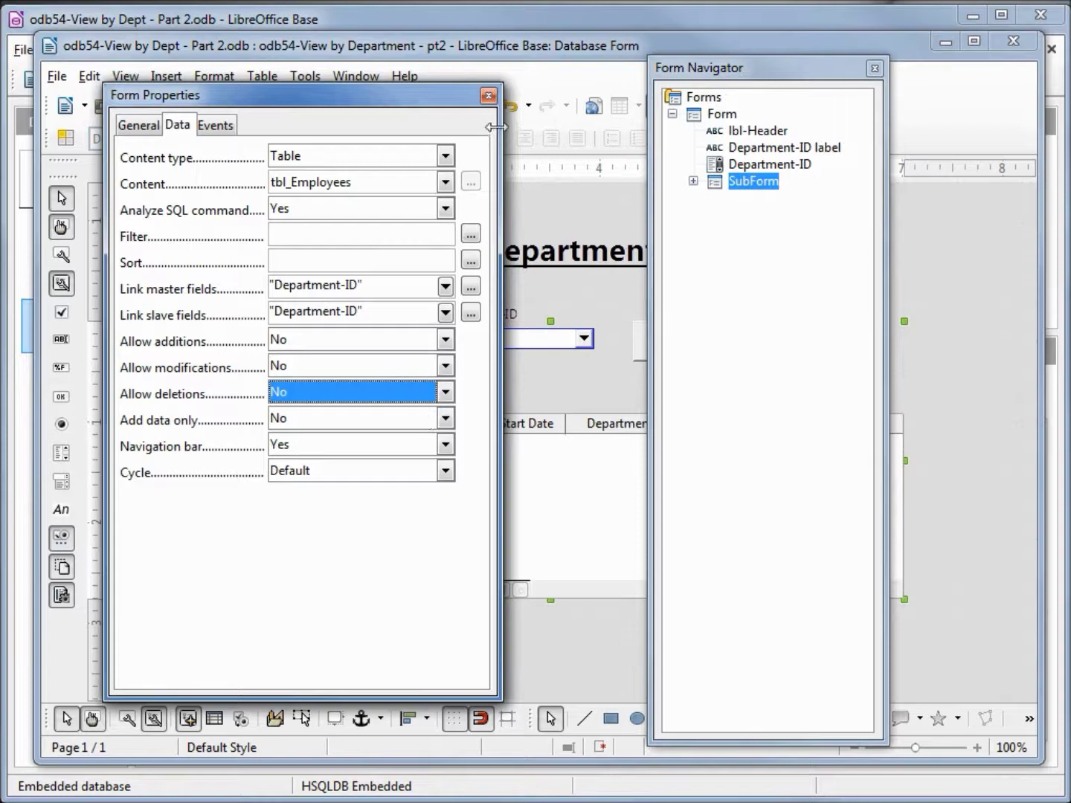
pyautogui.click(488, 96)
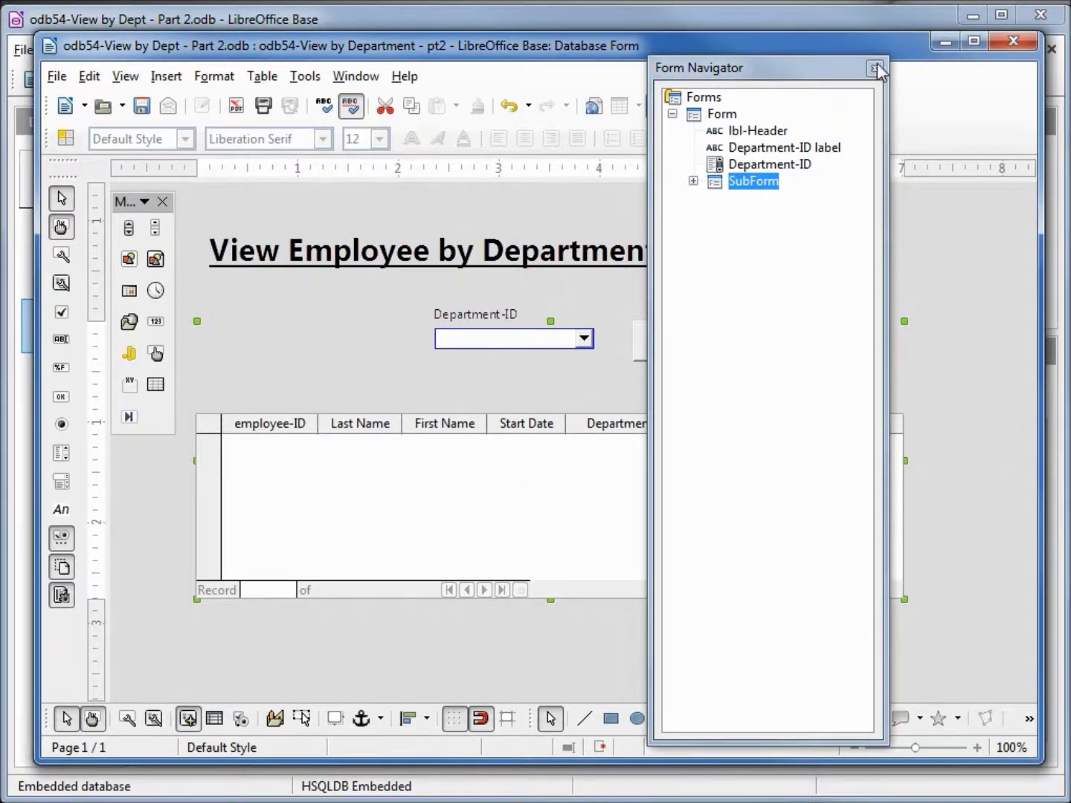
pyautogui.click(874, 67)
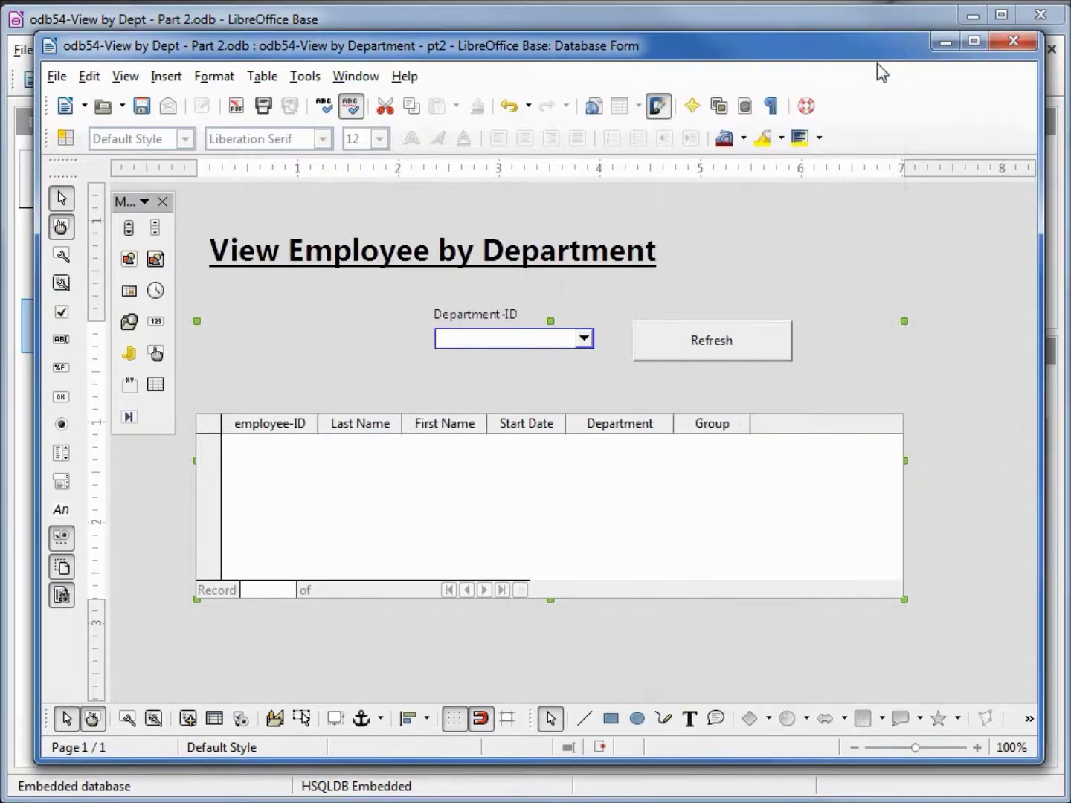
# Step: Turn off design mode and check whether the department, group, start date and name cells can still be edited
pyautogui.click(92, 715)
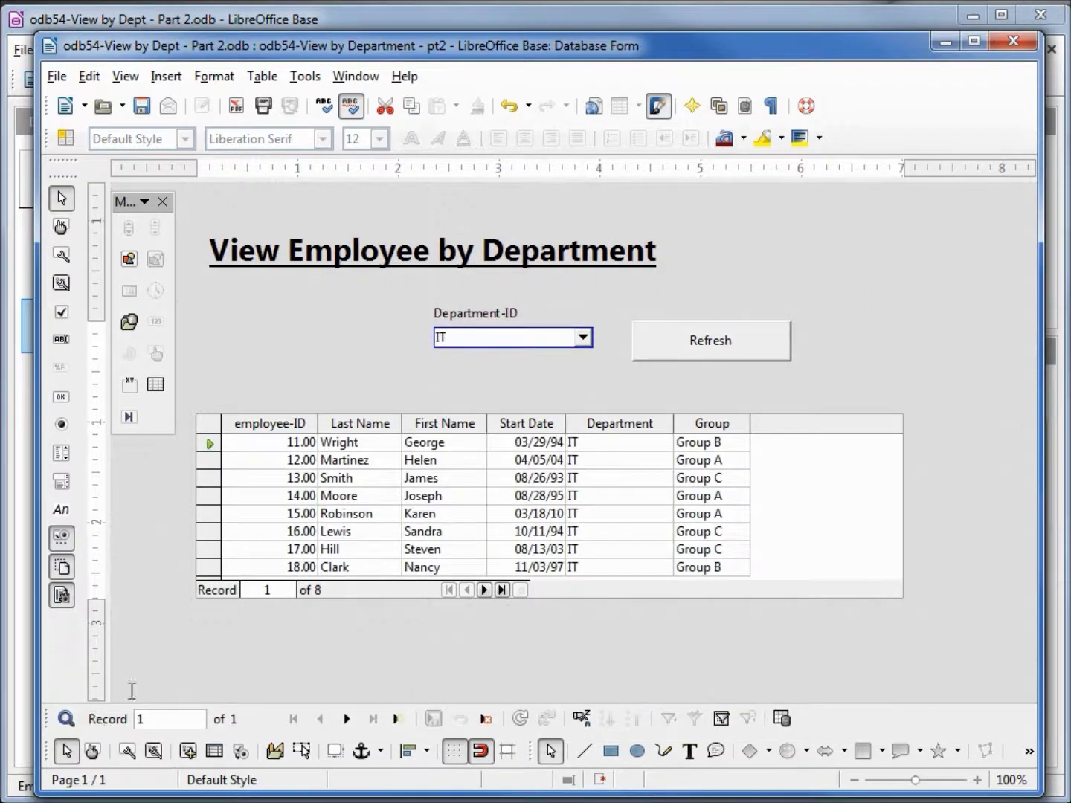
pyautogui.click(611, 446)
pyautogui.click(723, 444)
pyautogui.click(717, 479)
pyautogui.click(504, 481)
pyautogui.click(423, 482)
pyautogui.click(350, 482)
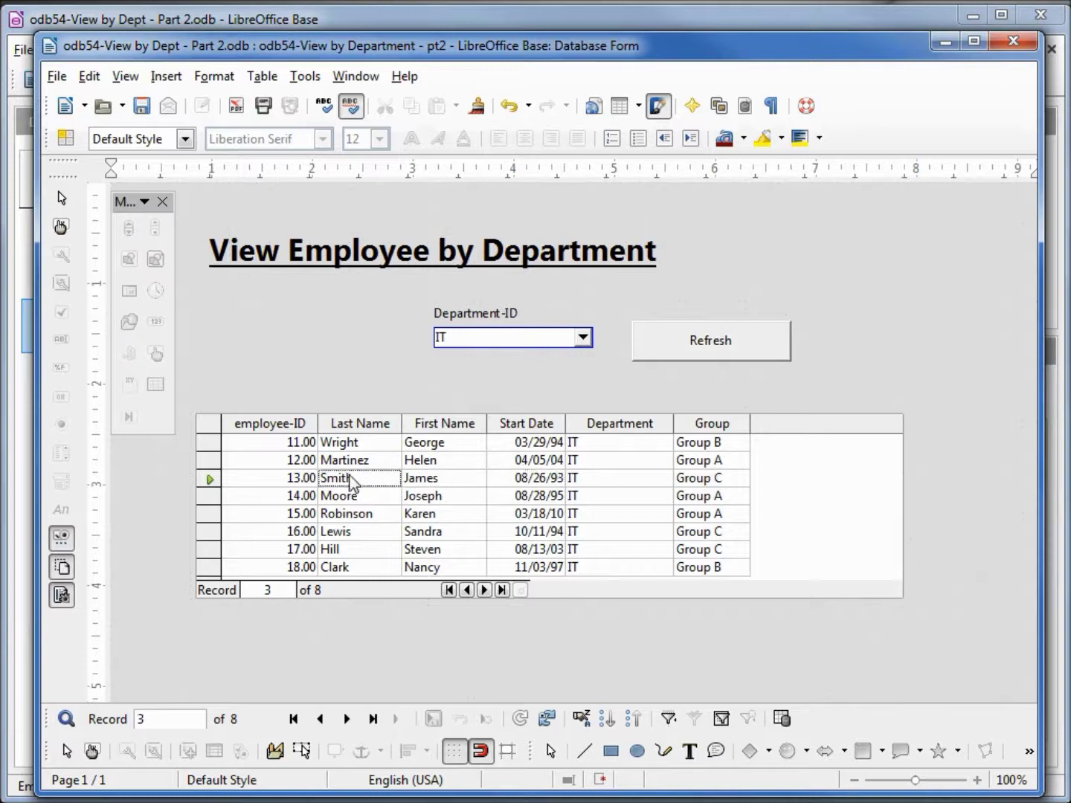
# Step: Choose Manufacturing as the department and refresh the employee table
pyautogui.click(583, 340)
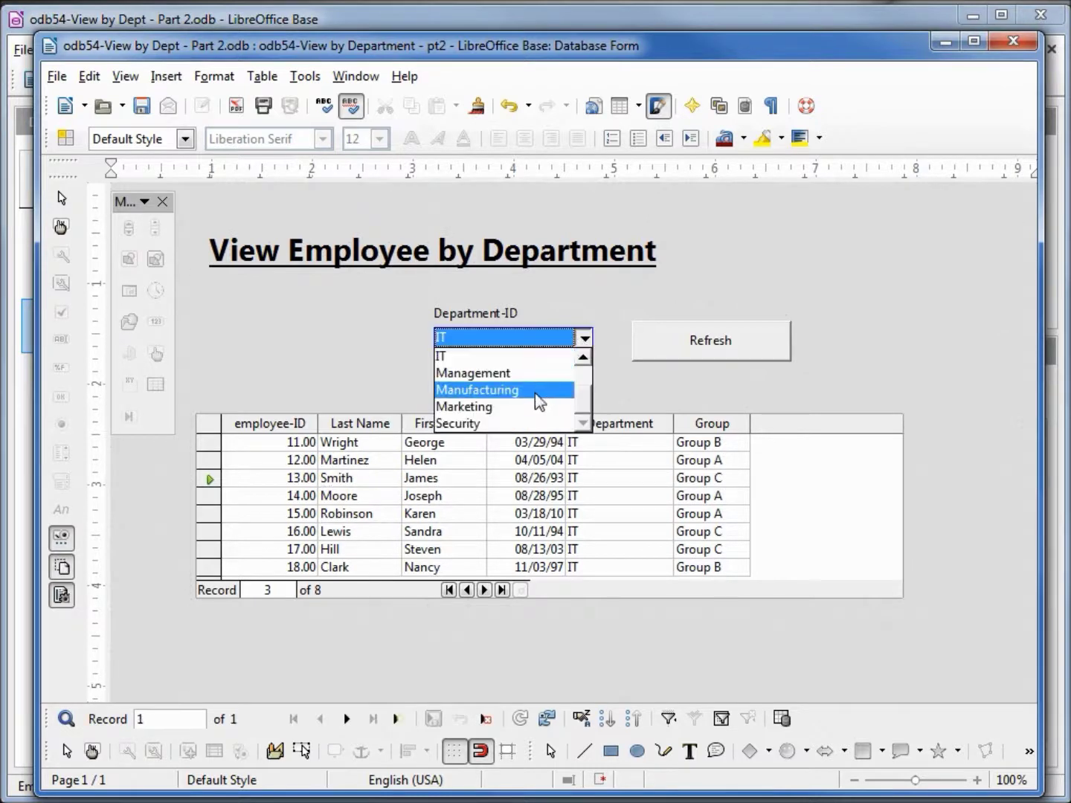
pyautogui.click(534, 389)
pyautogui.click(703, 344)
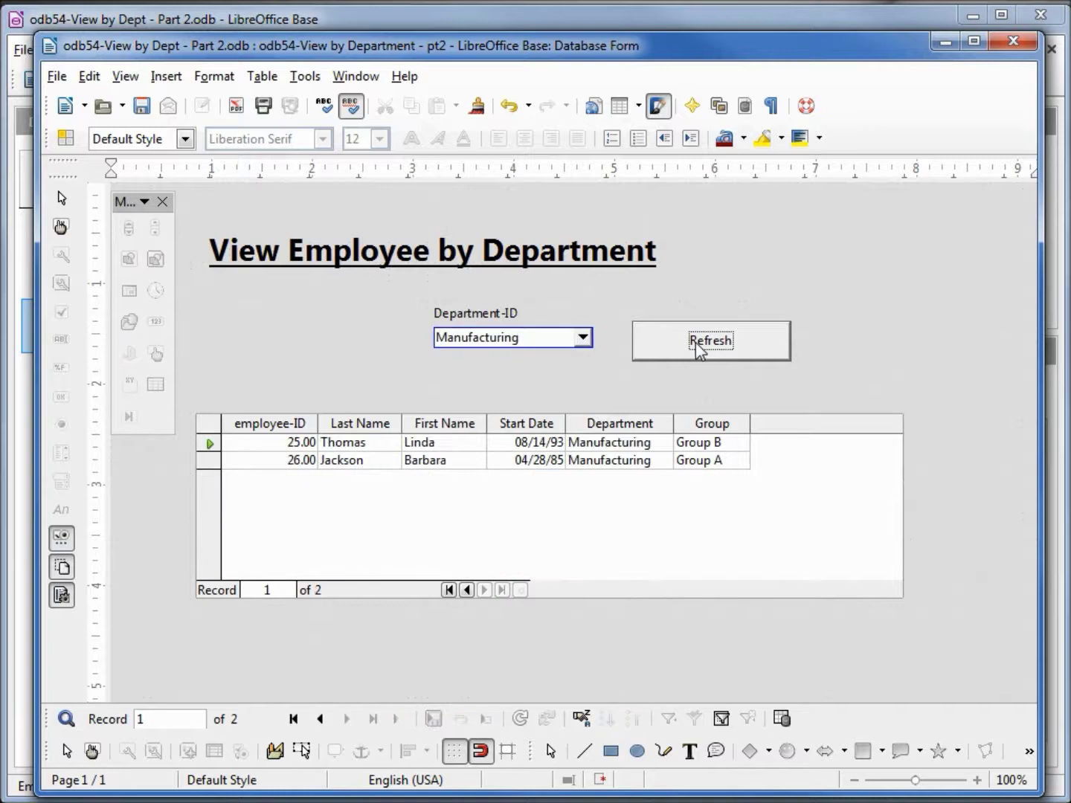
# Step: Save the View by Department form and close it
pyautogui.click(143, 107)
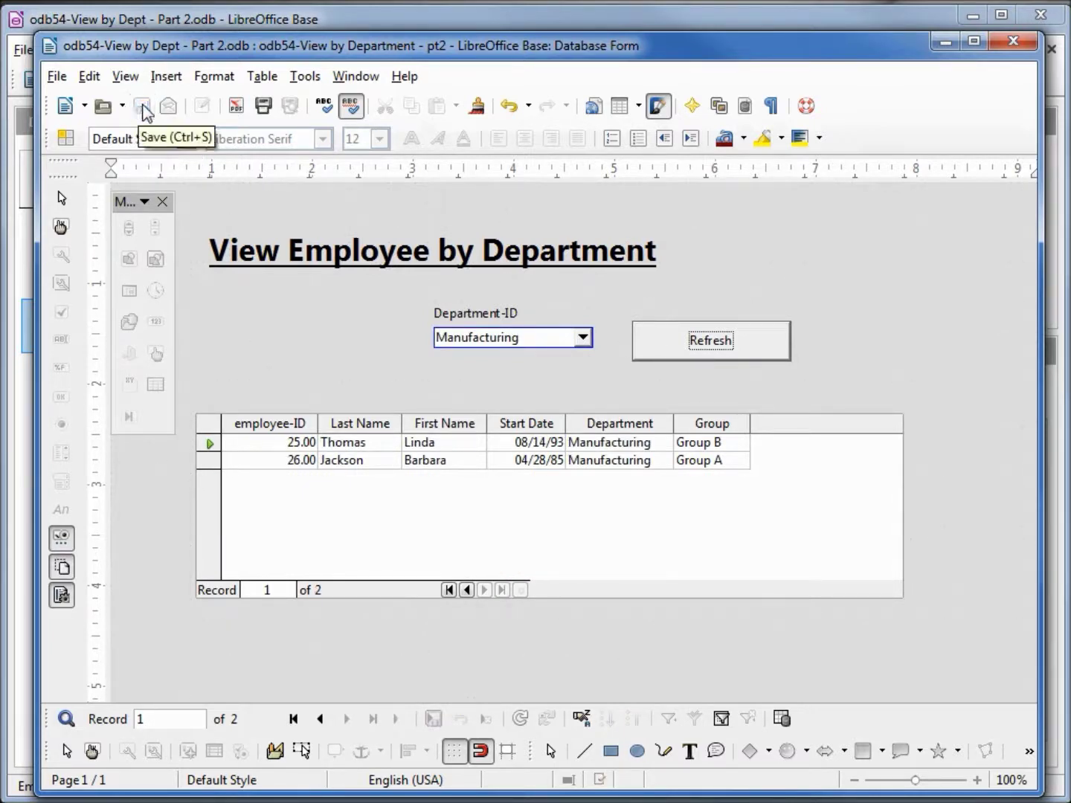
pyautogui.click(1014, 43)
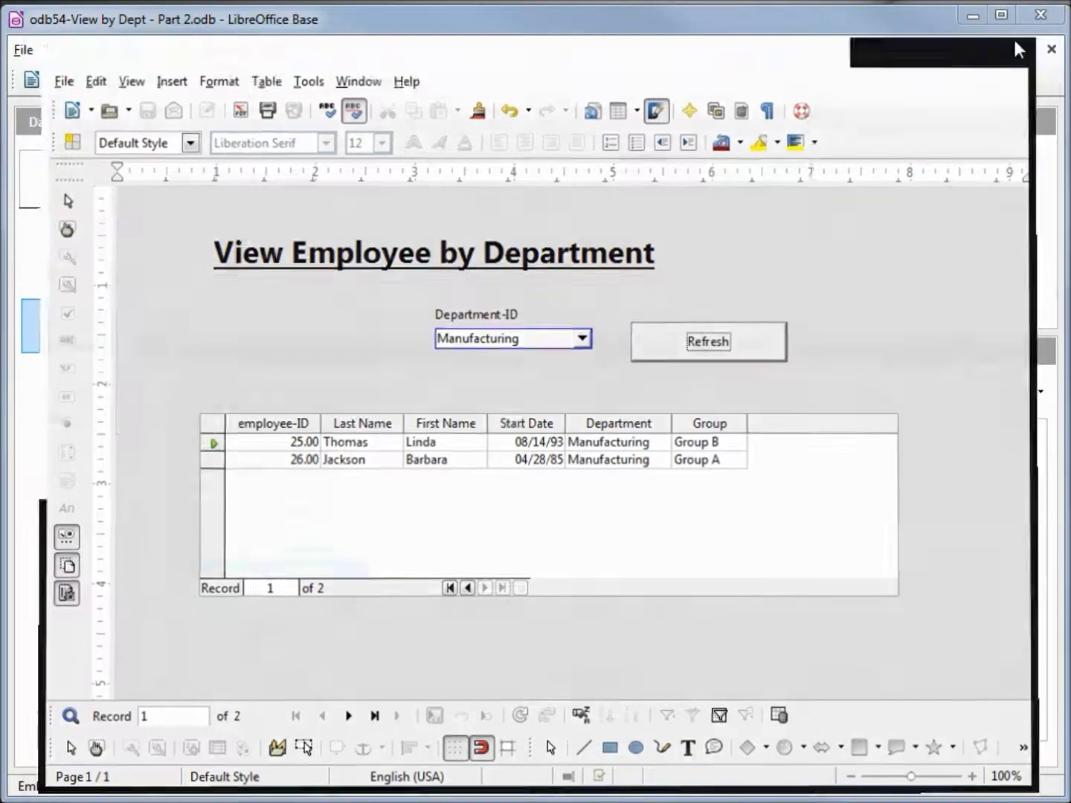